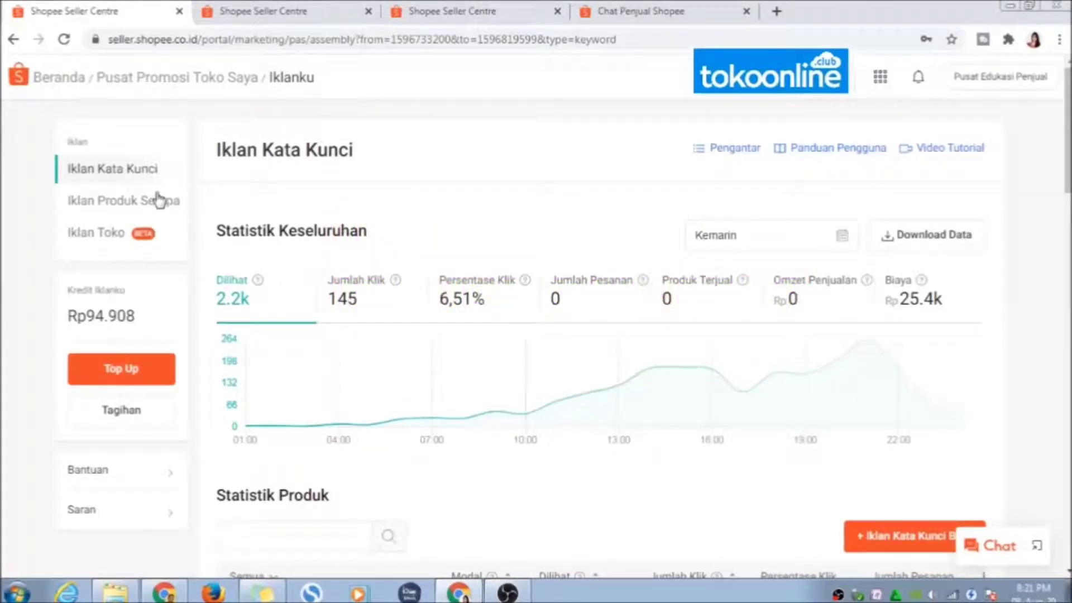
Review the Iklan Kata Kunci page's overall statistics and the list of advertised products under Statistik Produk.
{"action": "scroll", "coordinate": [470, 194], "scroll_direction": "down", "scroll_amount": 1}
{"action": "scroll", "coordinate": [436, 197], "scroll_direction": "down", "scroll_amount": 2}
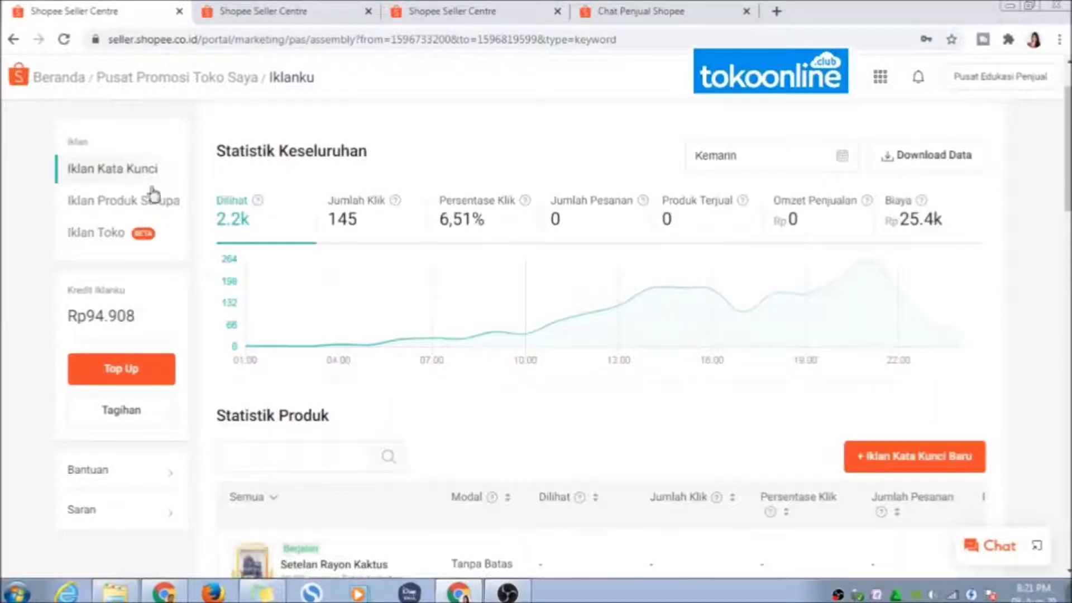
{"action": "scroll", "coordinate": [573, 190], "scroll_direction": "up", "scroll_amount": 2}
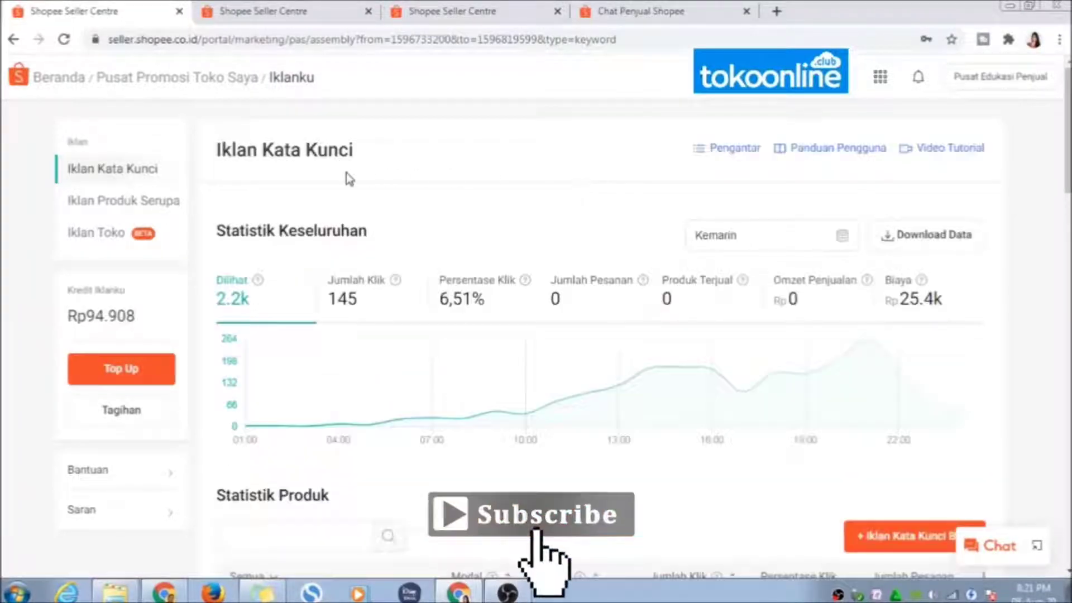
{"action": "scroll", "coordinate": [410, 193], "scroll_direction": "down", "scroll_amount": 2}
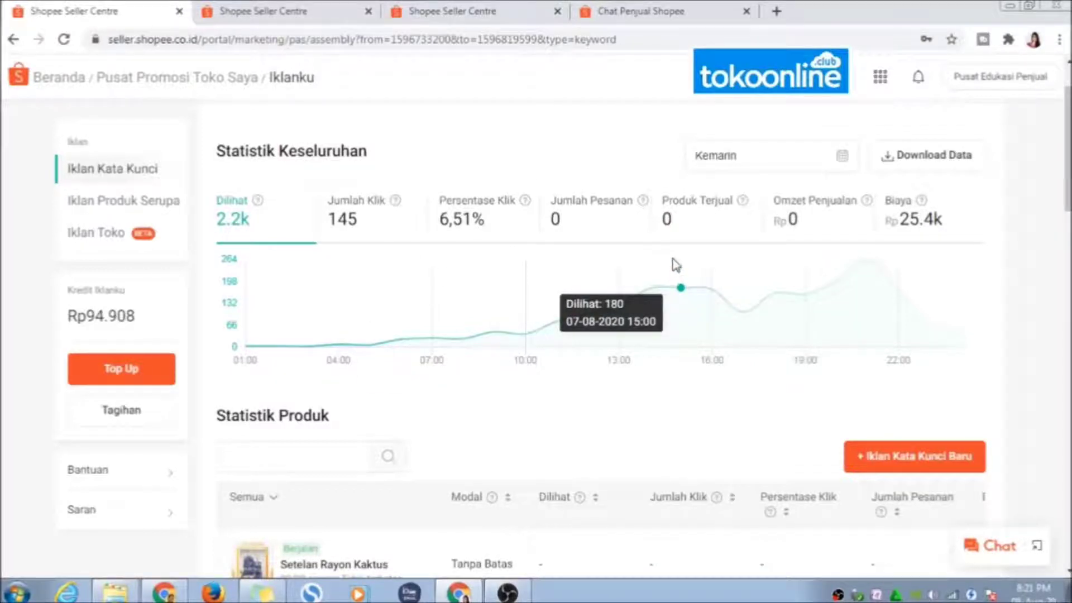
{"action": "scroll", "coordinate": [686, 264], "scroll_direction": "down", "scroll_amount": 3}
{"action": "scroll", "coordinate": [797, 252], "scroll_direction": "down", "scroll_amount": 3}
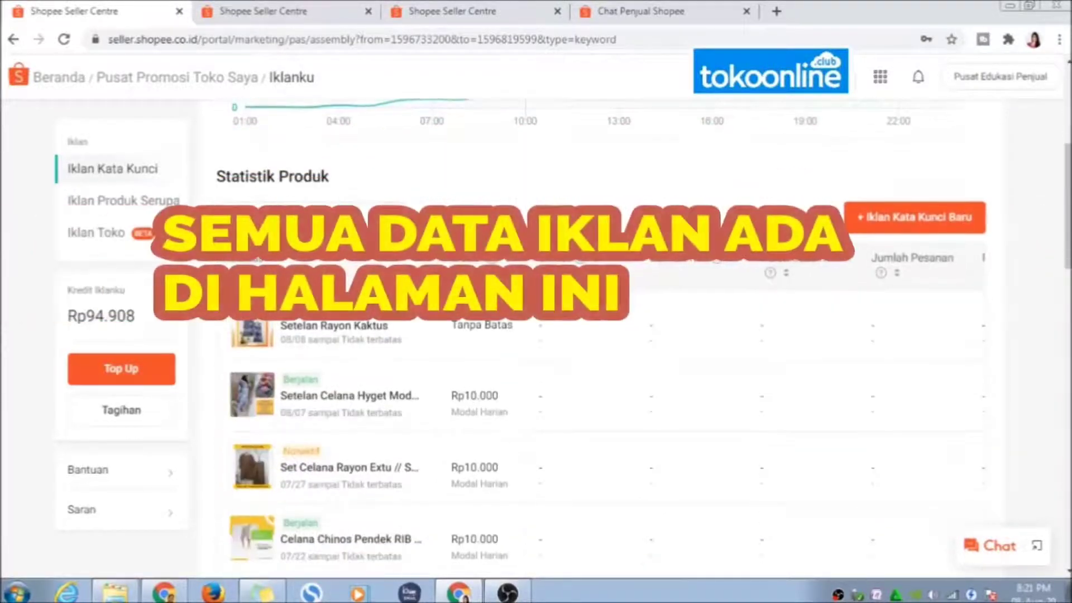
{"action": "scroll", "coordinate": [411, 332], "scroll_direction": "down", "scroll_amount": 4}
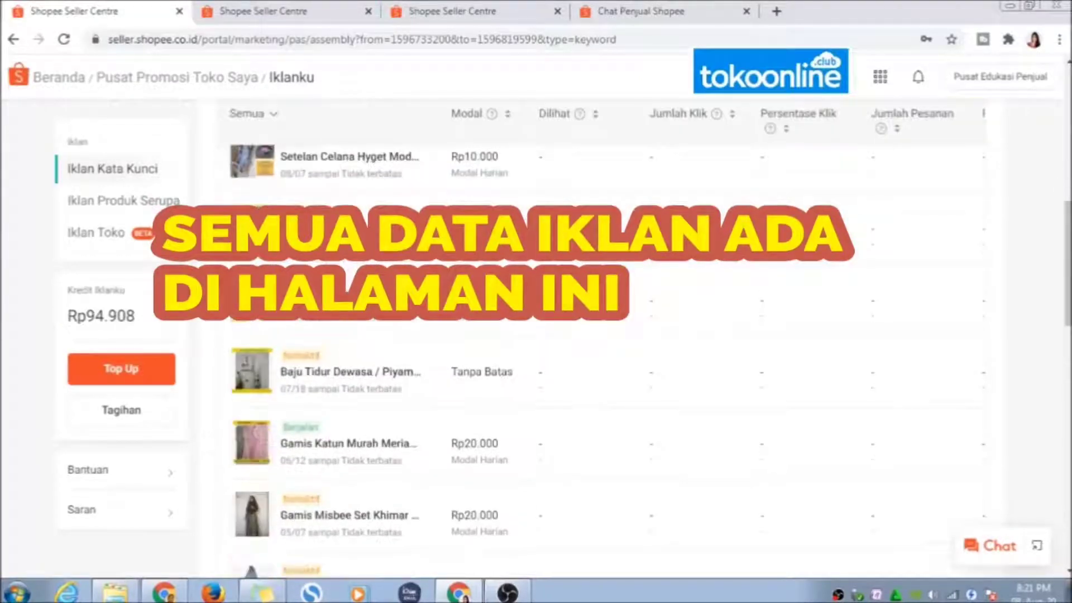
{"action": "scroll", "coordinate": [369, 409], "scroll_direction": "down", "scroll_amount": 7}
{"action": "scroll", "coordinate": [365, 396], "scroll_direction": "up", "scroll_amount": 18}
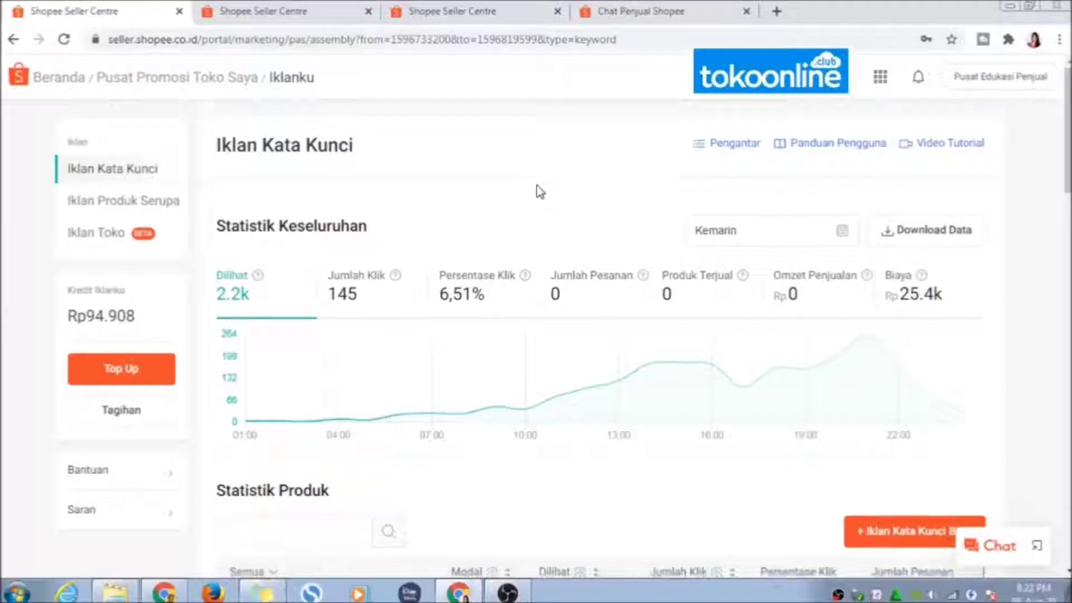
{"action": "scroll", "coordinate": [538, 192], "scroll_direction": "down", "scroll_amount": 1}
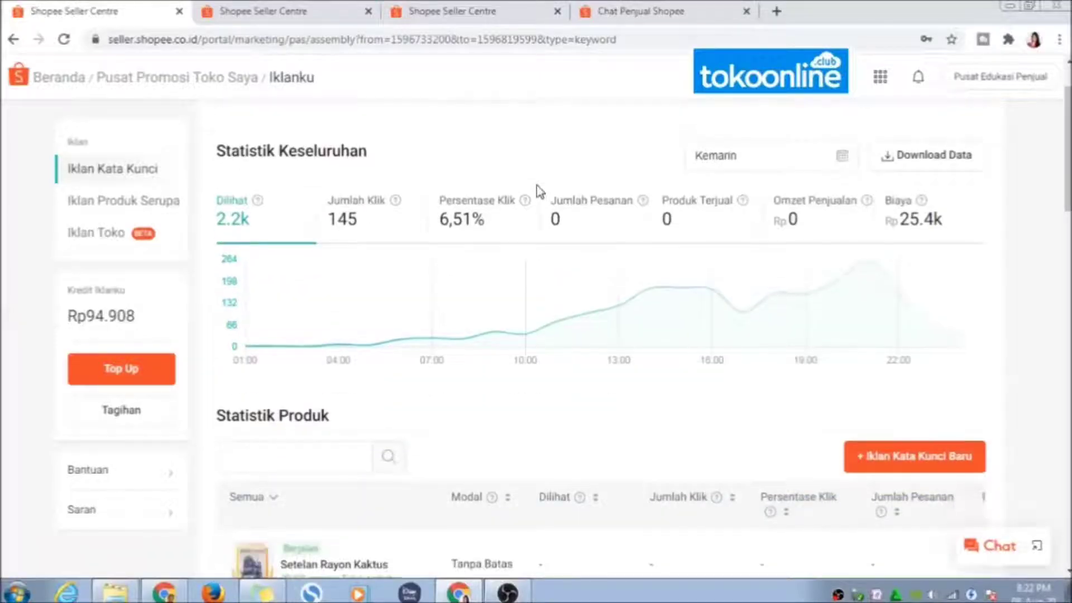
{"action": "scroll", "coordinate": [539, 191], "scroll_direction": "down", "scroll_amount": 4}
Start a new keyword ad and confirm "Setcel Rayon Baju dan Celana" as the product to advertise.
{"action": "scroll", "coordinate": [540, 196], "scroll_direction": "up", "scroll_amount": 3}
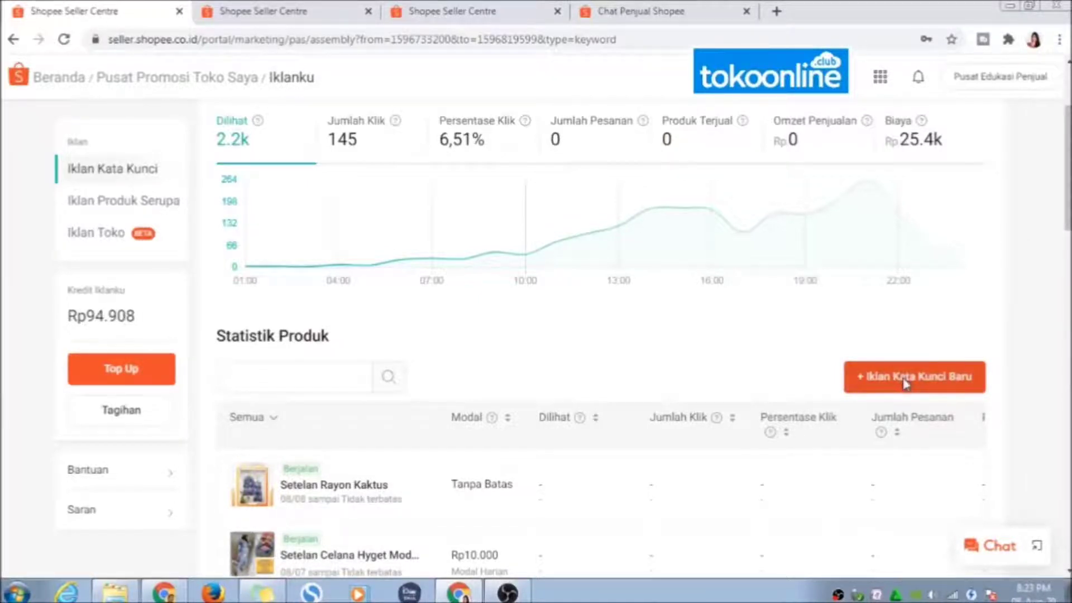
{"action": "left_click", "coordinate": [899, 377]}
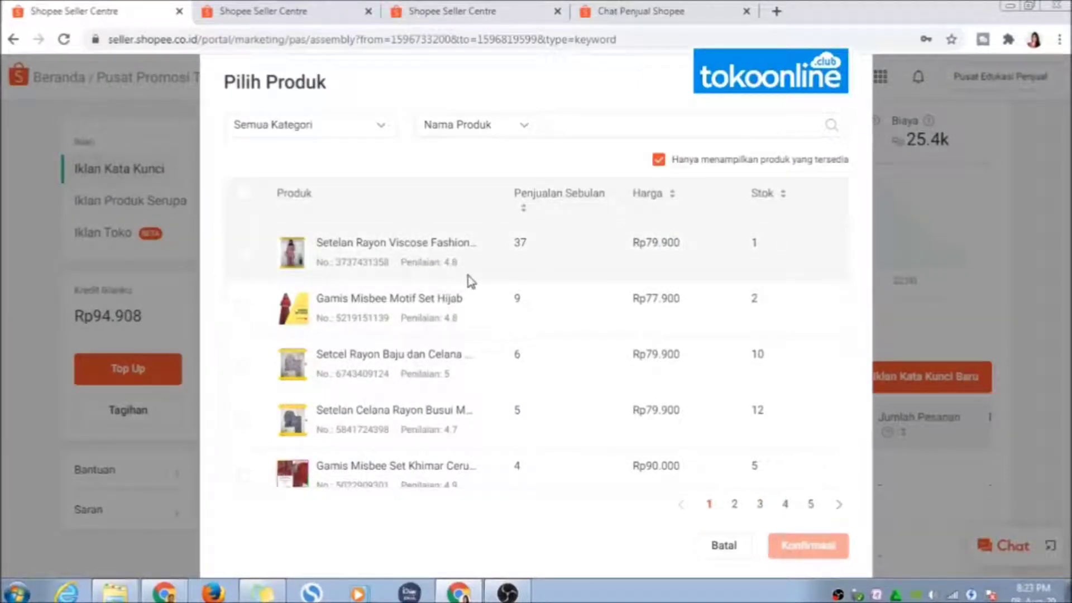
{"action": "scroll", "coordinate": [480, 271], "scroll_direction": "down", "scroll_amount": 4}
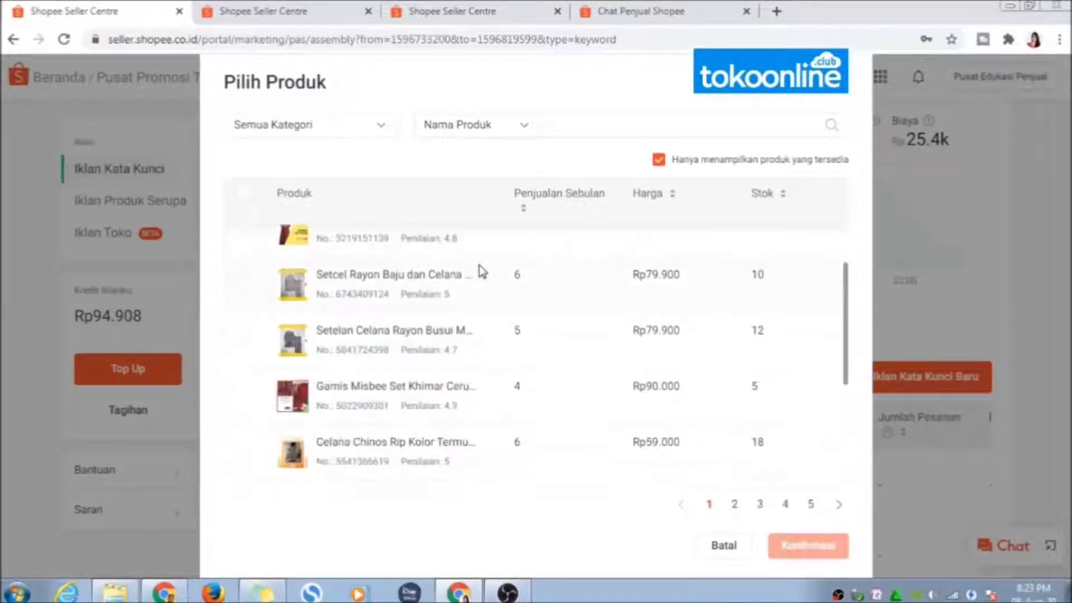
{"action": "scroll", "coordinate": [473, 270], "scroll_direction": "up", "scroll_amount": 4}
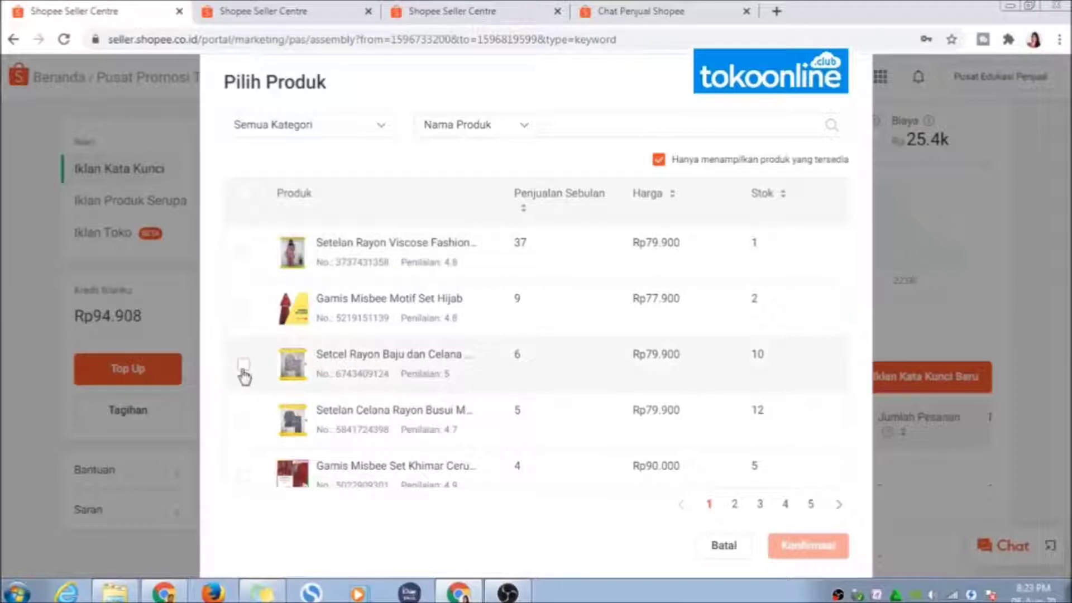
{"action": "left_click", "coordinate": [244, 369]}
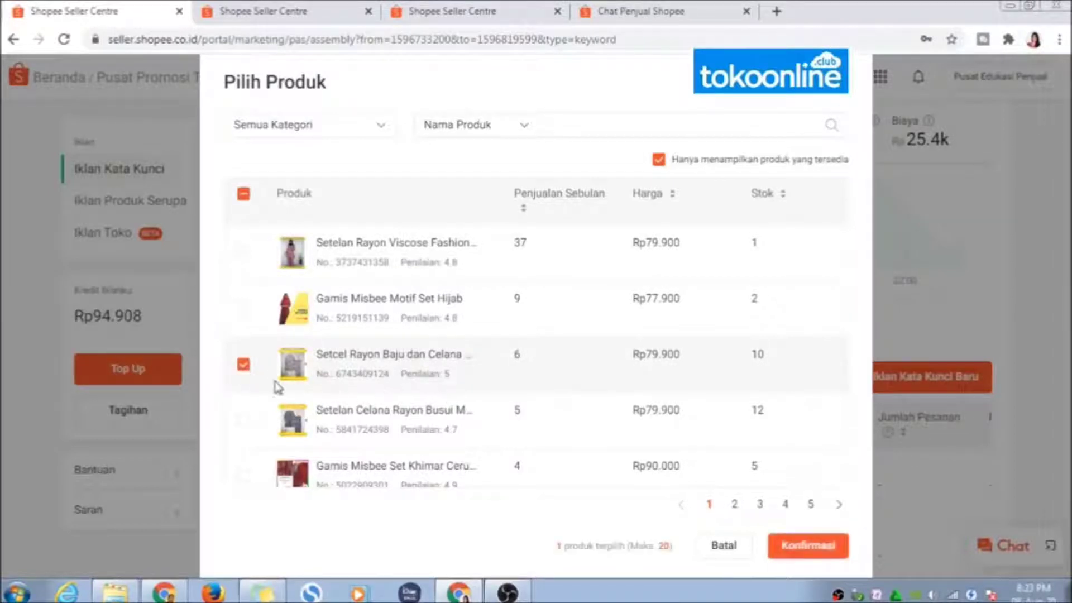
{"action": "left_click", "coordinate": [823, 547]}
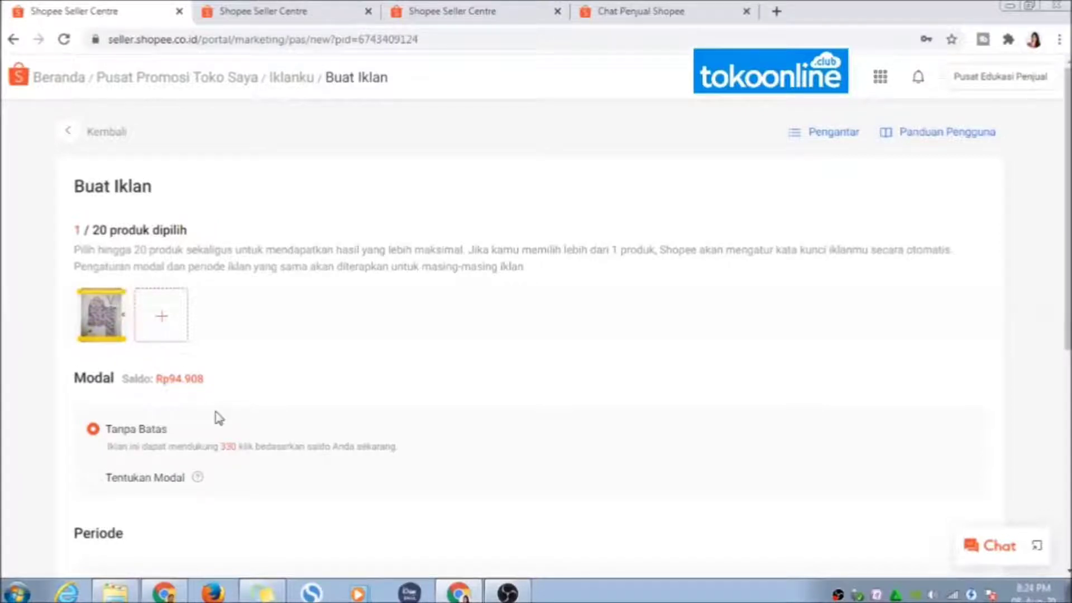
Switch the ad budget to Tentukan Modal and set the daily budget (Modal Harian) to Rp 20000.
{"action": "scroll", "coordinate": [219, 419], "scroll_direction": "down", "scroll_amount": 1}
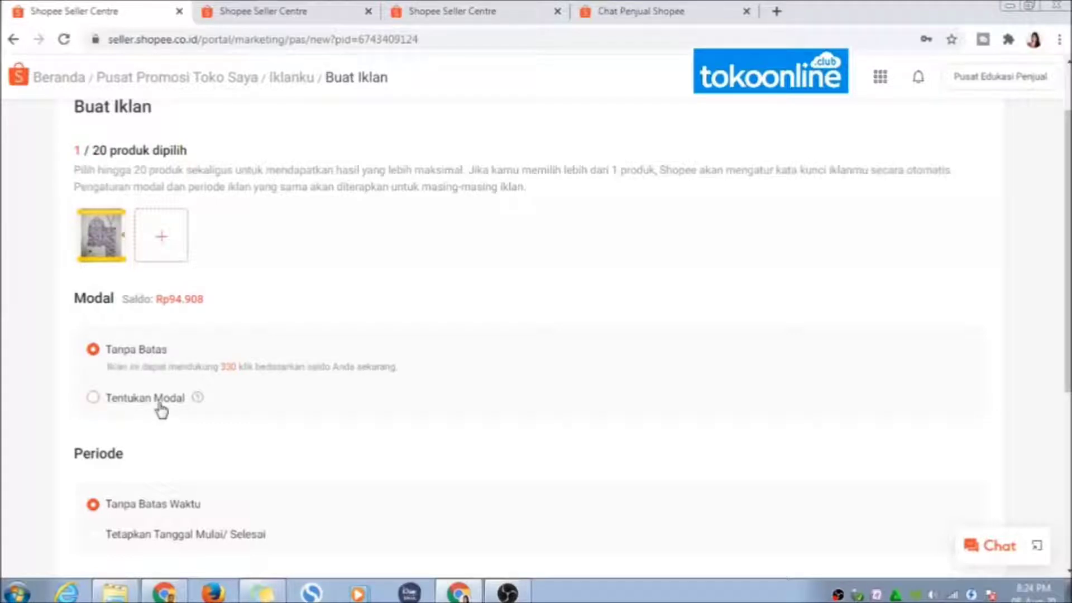
{"action": "left_click", "coordinate": [94, 398]}
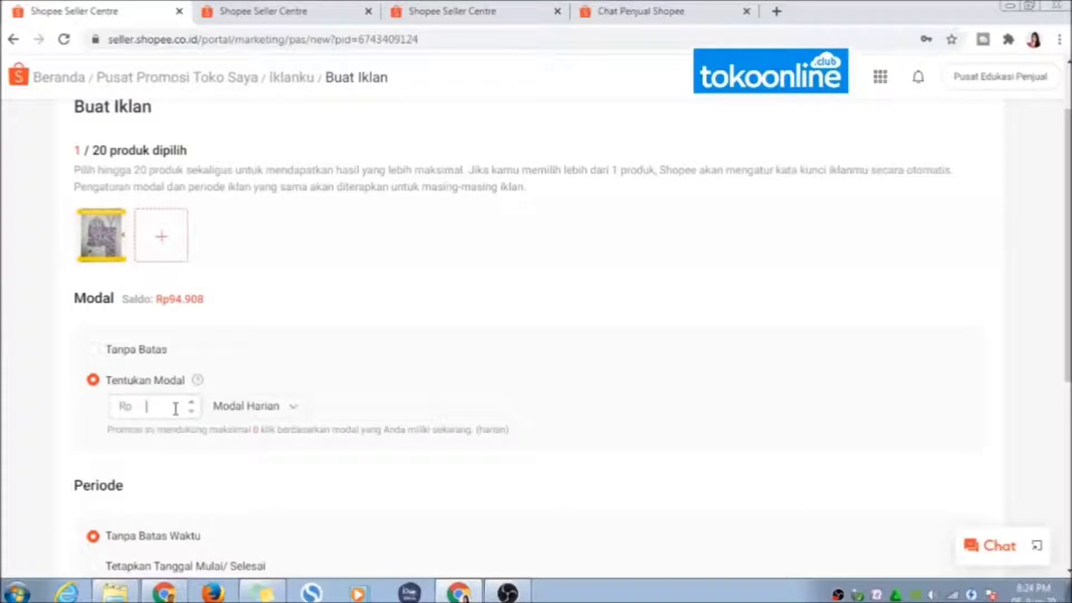
{"action": "type", "text": "20000"}
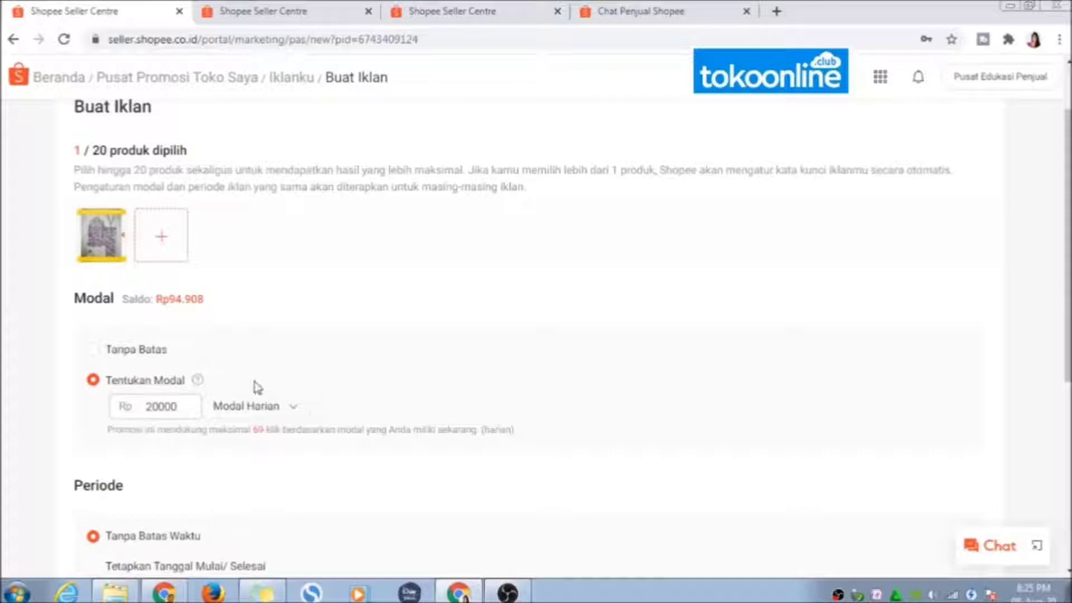
{"action": "left_click", "coordinate": [346, 378]}
Try the Tetapkan Tanggal Mulai/Selesai option for the ad period and return it to Tanpa Batas Waktu.
{"action": "scroll", "coordinate": [323, 349], "scroll_direction": "down", "scroll_amount": 1}
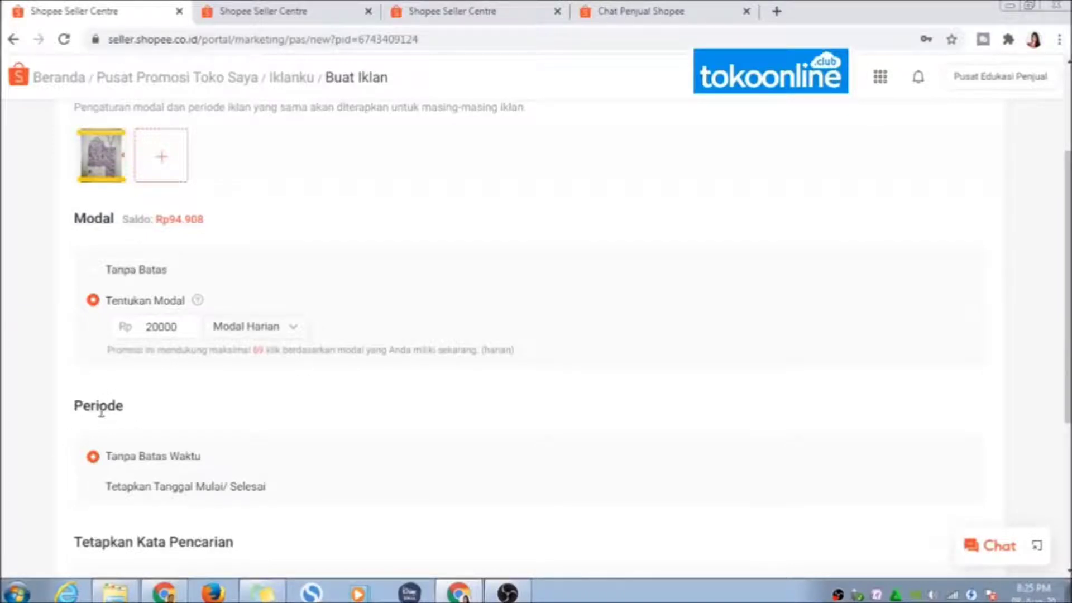
{"action": "left_click", "coordinate": [96, 488]}
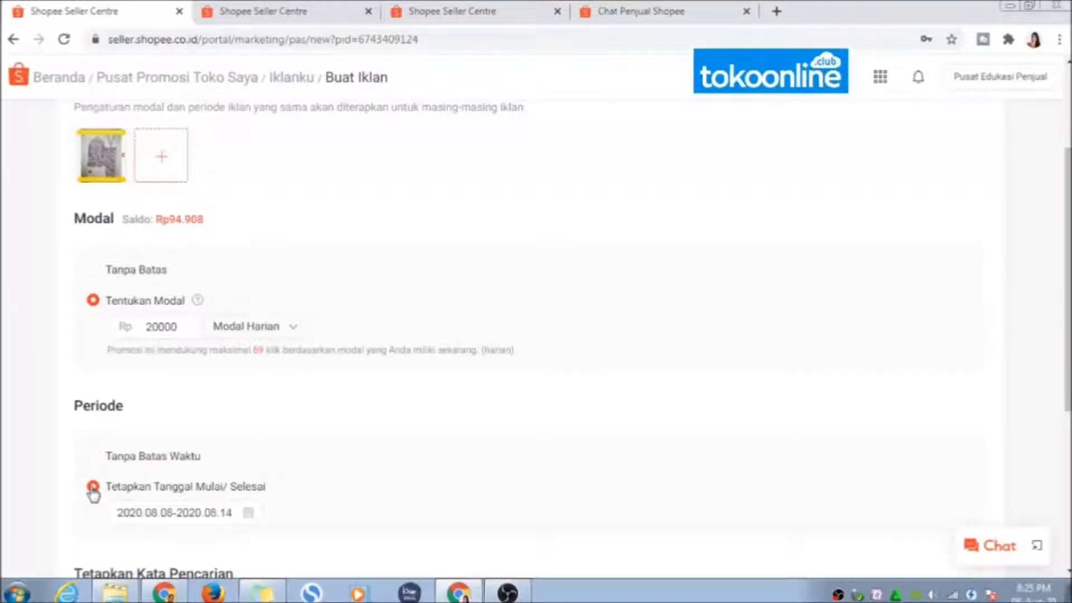
{"action": "left_click", "coordinate": [94, 458]}
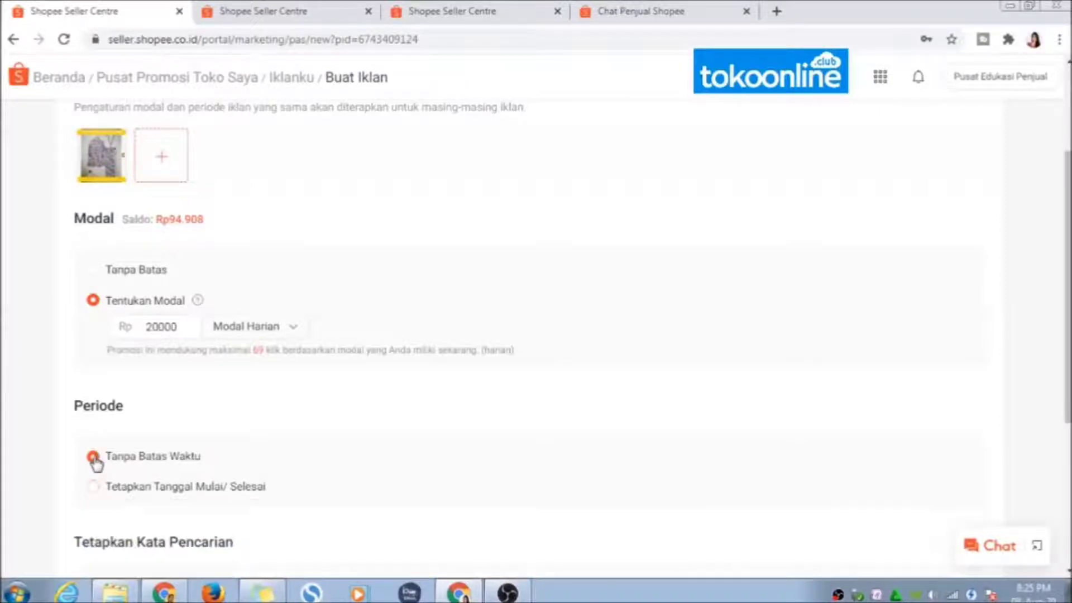
Turn off automatic keyword selection (Pilih Otomatis) and add the recommended search keywords manually.
{"action": "scroll", "coordinate": [221, 443], "scroll_direction": "down", "scroll_amount": 2}
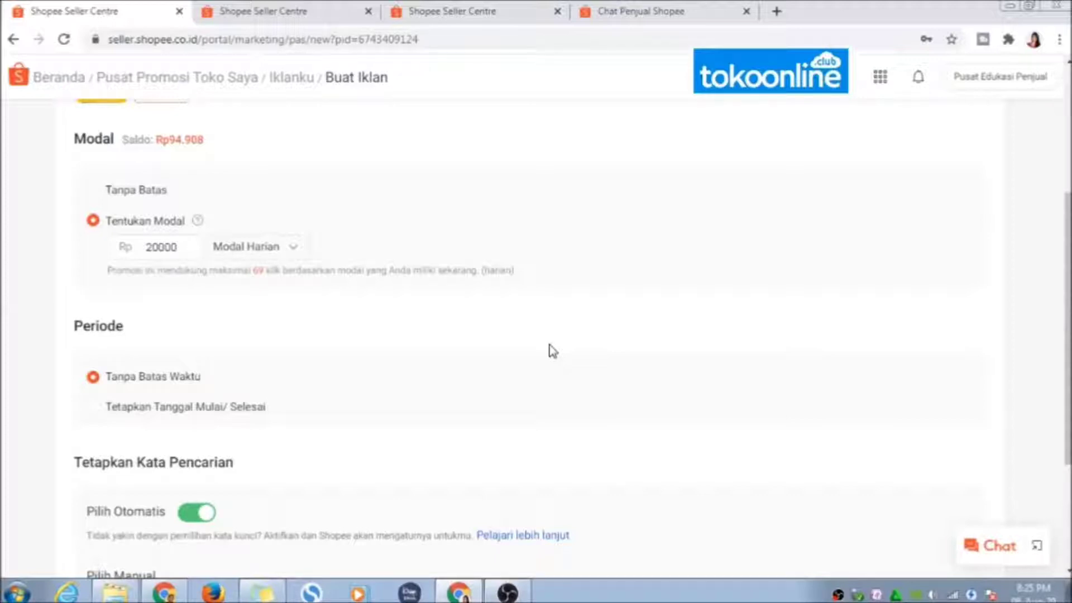
{"action": "scroll", "coordinate": [553, 350], "scroll_direction": "down", "scroll_amount": 2}
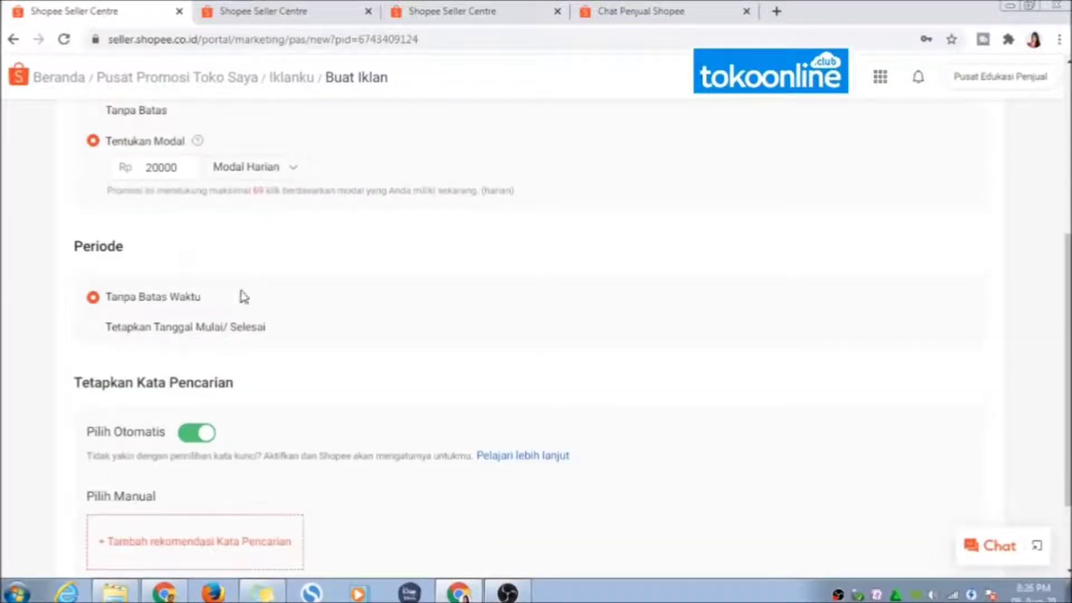
{"action": "scroll", "coordinate": [455, 319], "scroll_direction": "down", "scroll_amount": 2}
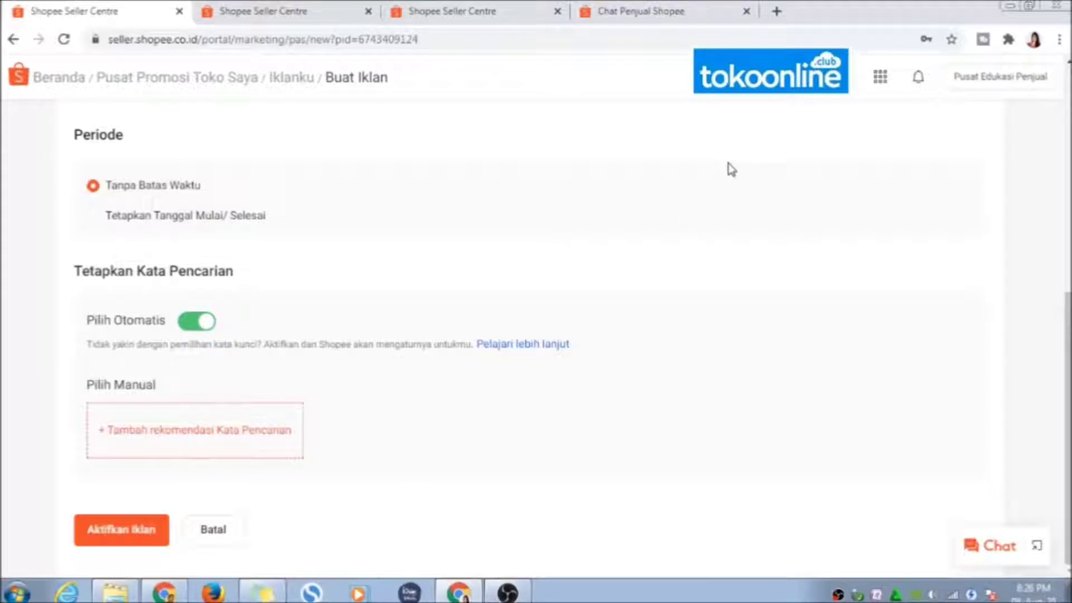
{"action": "left_click", "coordinate": [189, 330]}
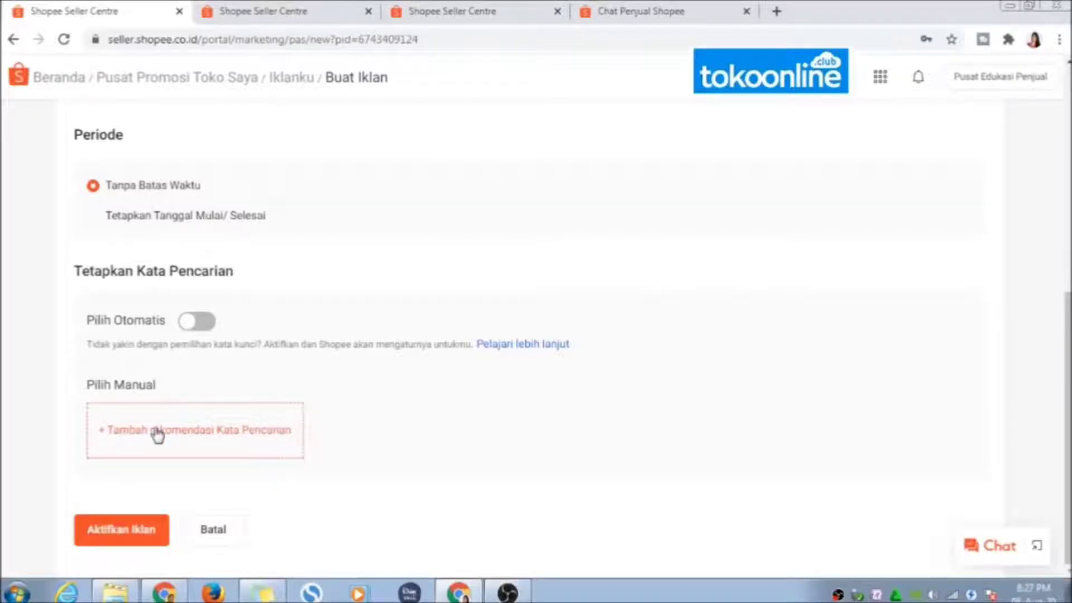
{"action": "left_click", "coordinate": [104, 435]}
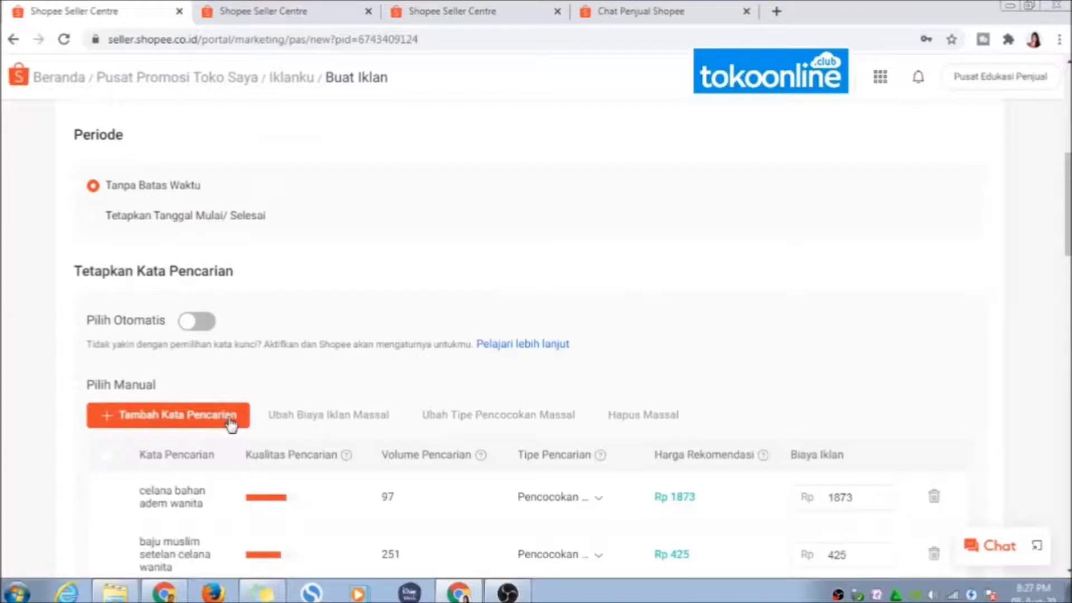
Examine the recommended keywords with their search quality, volume, match type, recommended price and ad cost.
{"action": "scroll", "coordinate": [230, 424], "scroll_direction": "down", "scroll_amount": 15}
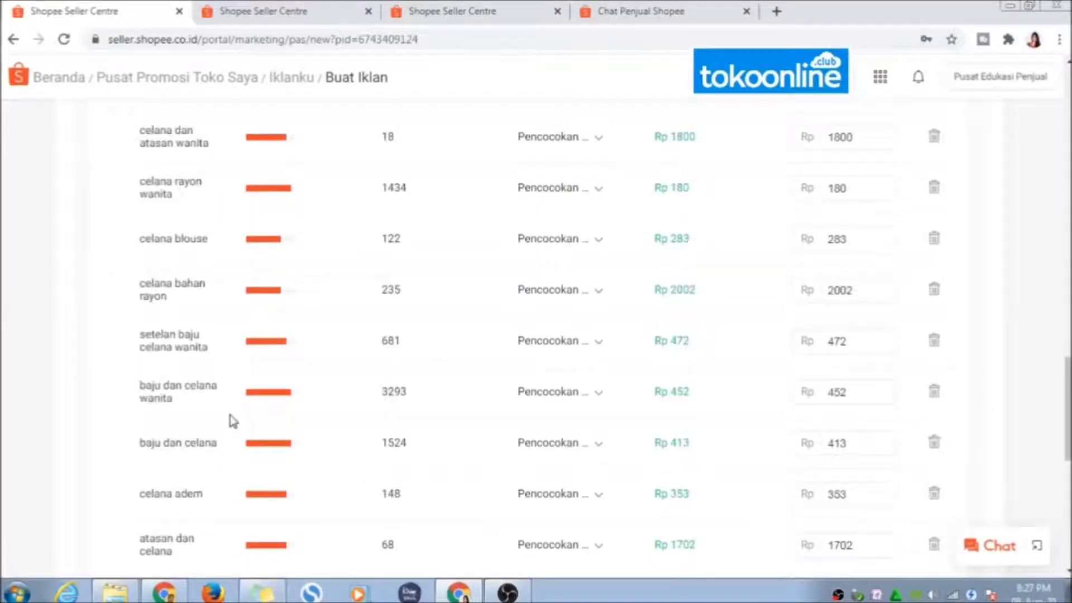
{"action": "scroll", "coordinate": [233, 421], "scroll_direction": "down", "scroll_amount": 2}
{"action": "scroll", "coordinate": [233, 422], "scroll_direction": "down", "scroll_amount": 10}
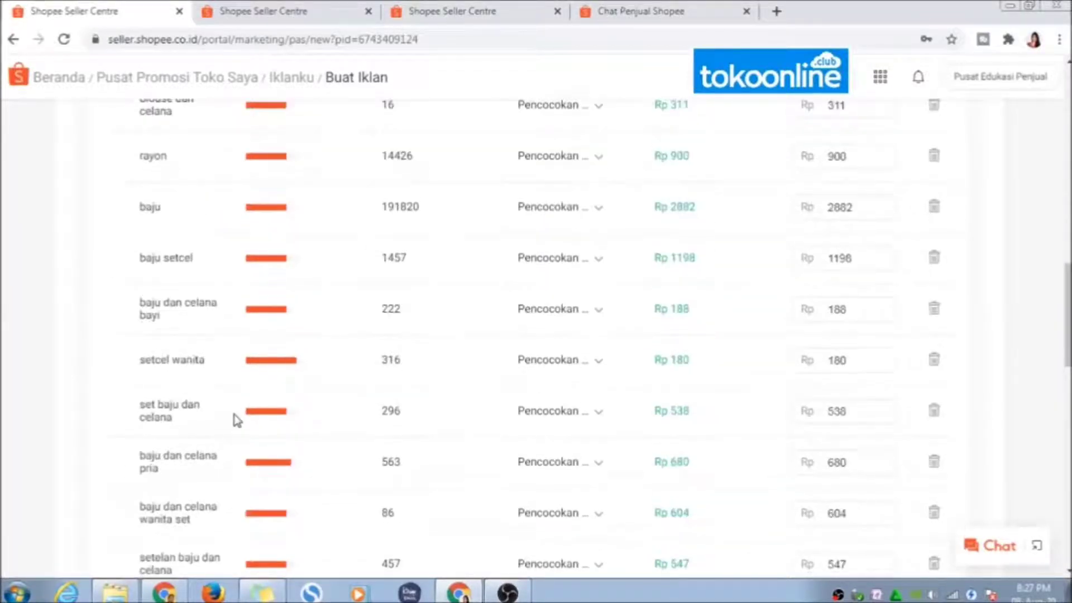
{"action": "scroll", "coordinate": [237, 420], "scroll_direction": "up", "scroll_amount": 3}
{"action": "scroll", "coordinate": [238, 420], "scroll_direction": "up", "scroll_amount": 4}
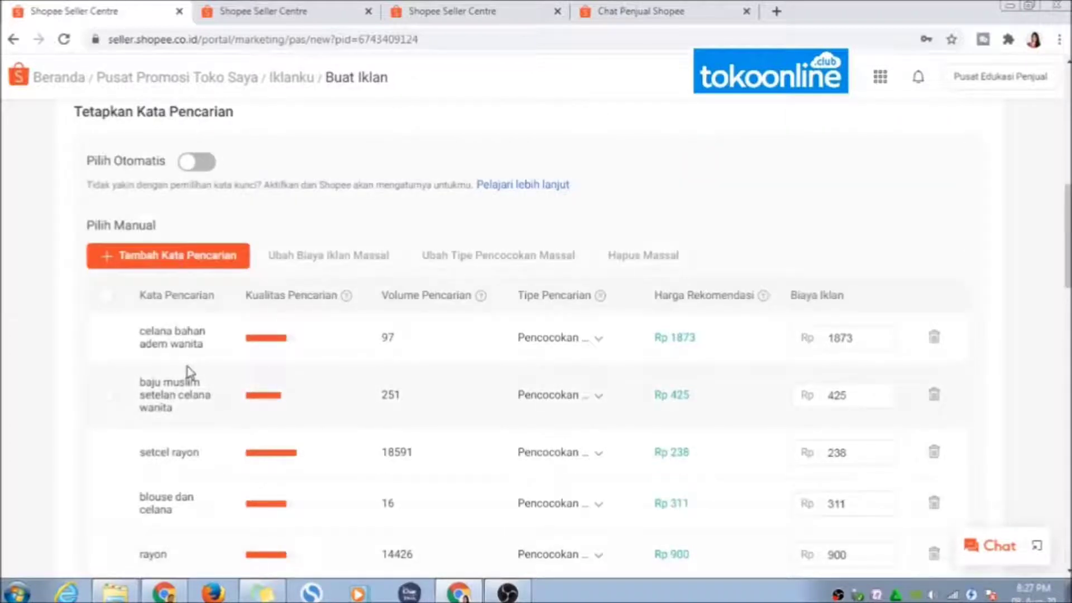
{"action": "scroll", "coordinate": [187, 397], "scroll_direction": "down", "scroll_amount": 4}
{"action": "scroll", "coordinate": [186, 407], "scroll_direction": "up", "scroll_amount": 5}
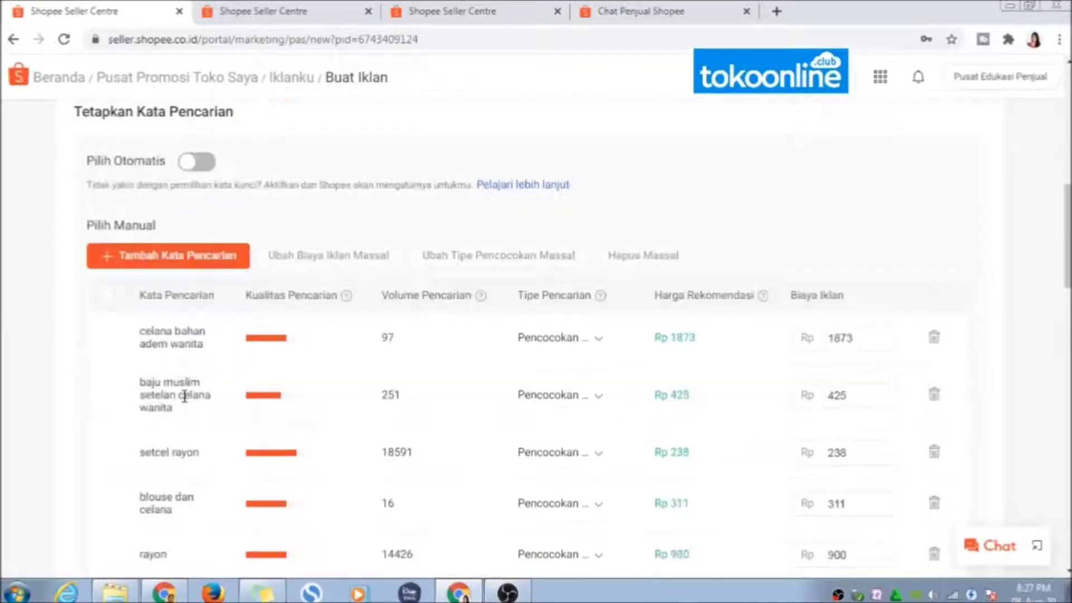
{"action": "scroll", "coordinate": [167, 402], "scroll_direction": "up", "scroll_amount": 1}
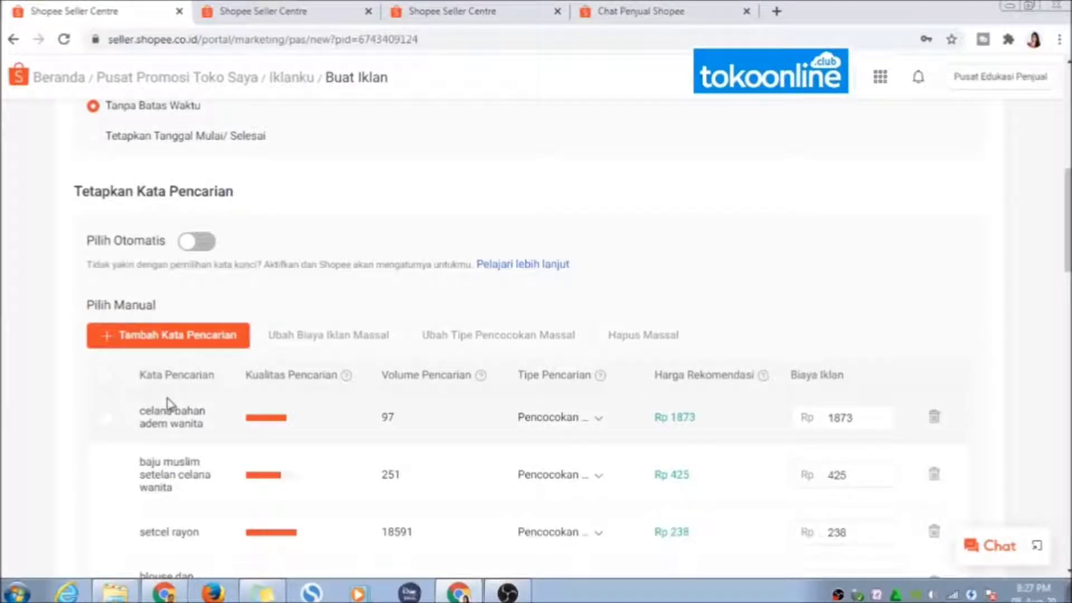
{"action": "scroll", "coordinate": [167, 403], "scroll_direction": "down", "scroll_amount": 8}
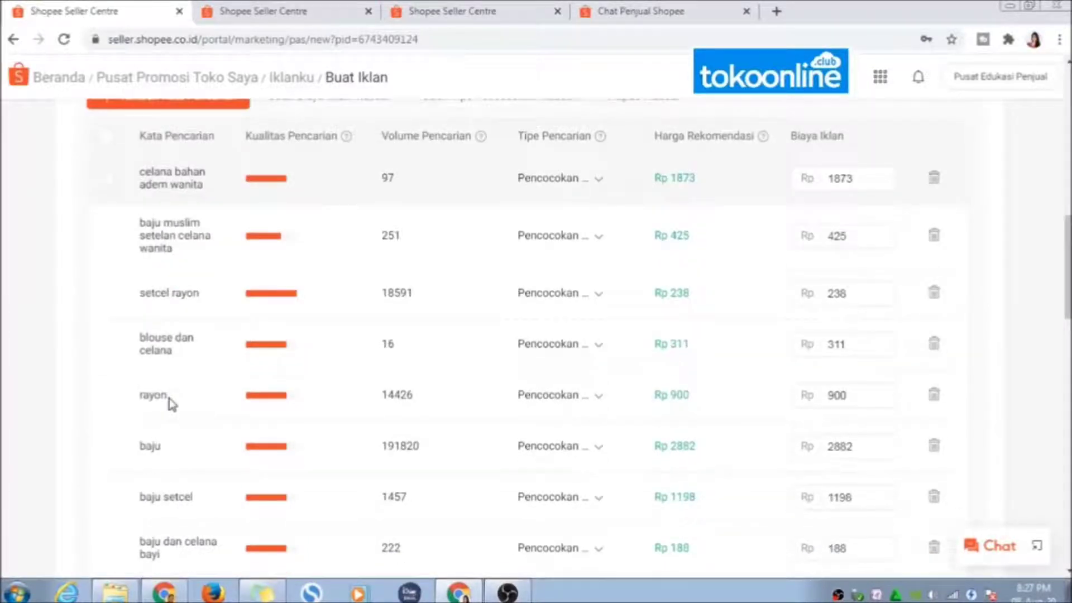
{"action": "scroll", "coordinate": [172, 399], "scroll_direction": "up", "scroll_amount": 10}
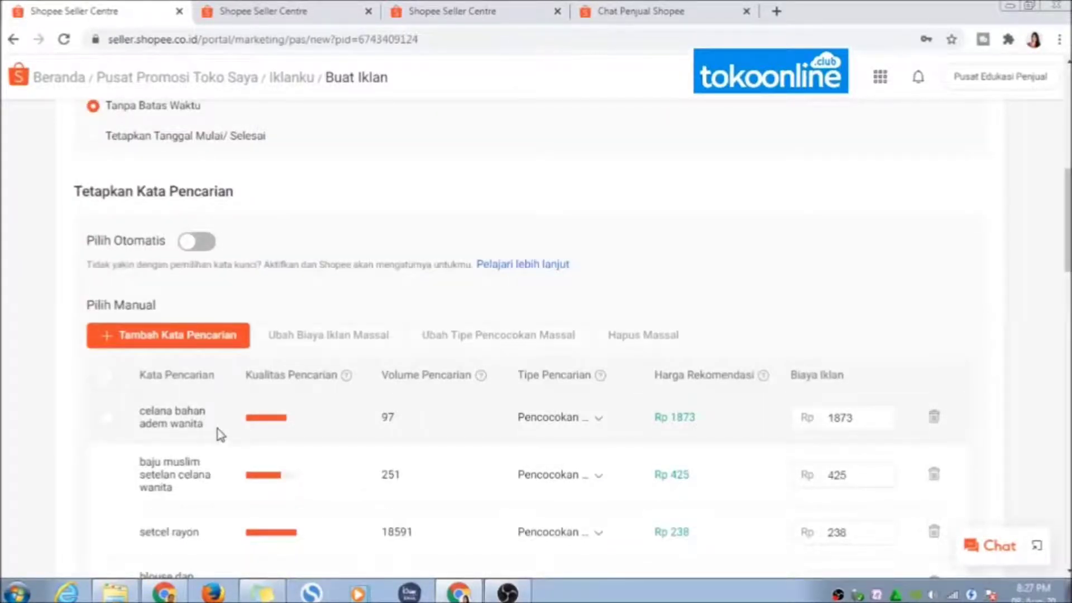
{"action": "scroll", "coordinate": [221, 435], "scroll_direction": "down", "scroll_amount": 8}
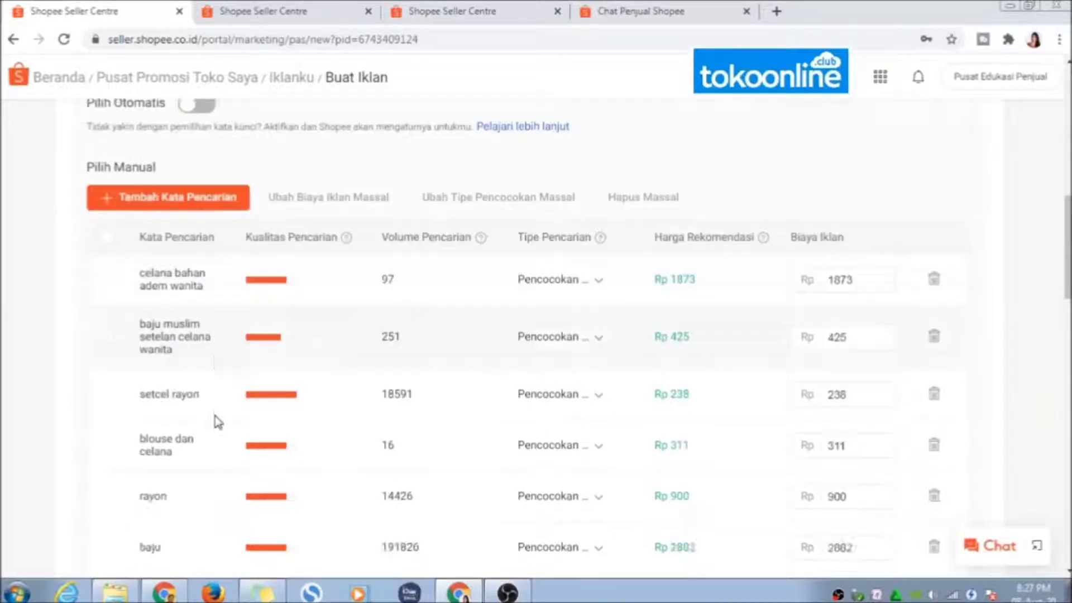
{"action": "scroll", "coordinate": [218, 422], "scroll_direction": "down", "scroll_amount": 12}
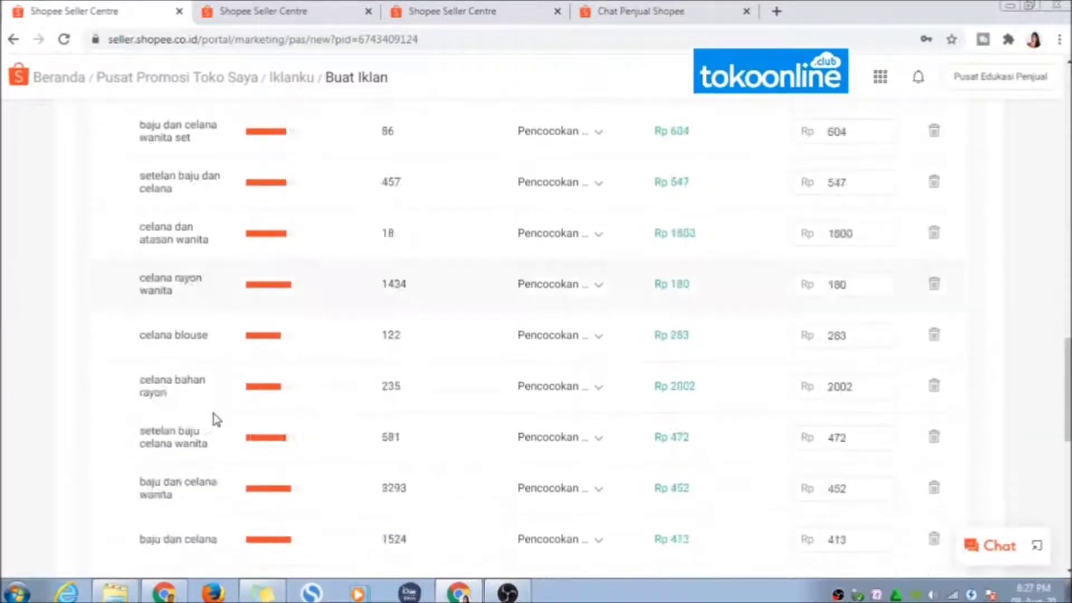
{"action": "scroll", "coordinate": [215, 419], "scroll_direction": "down", "scroll_amount": 6}
{"action": "scroll", "coordinate": [215, 422], "scroll_direction": "up", "scroll_amount": 11}
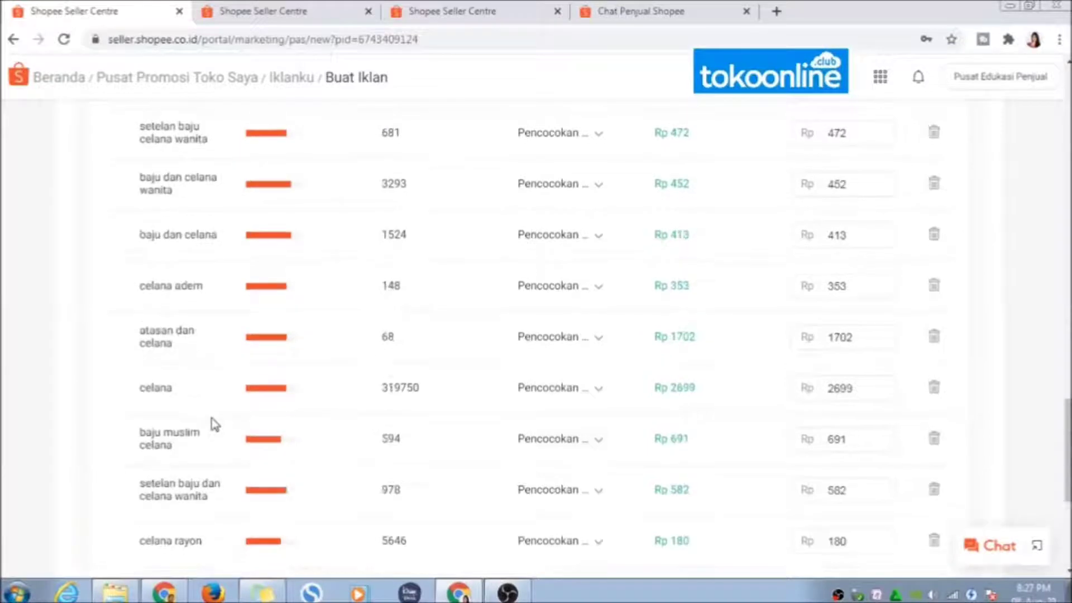
{"action": "scroll", "coordinate": [215, 425], "scroll_direction": "up", "scroll_amount": 15}
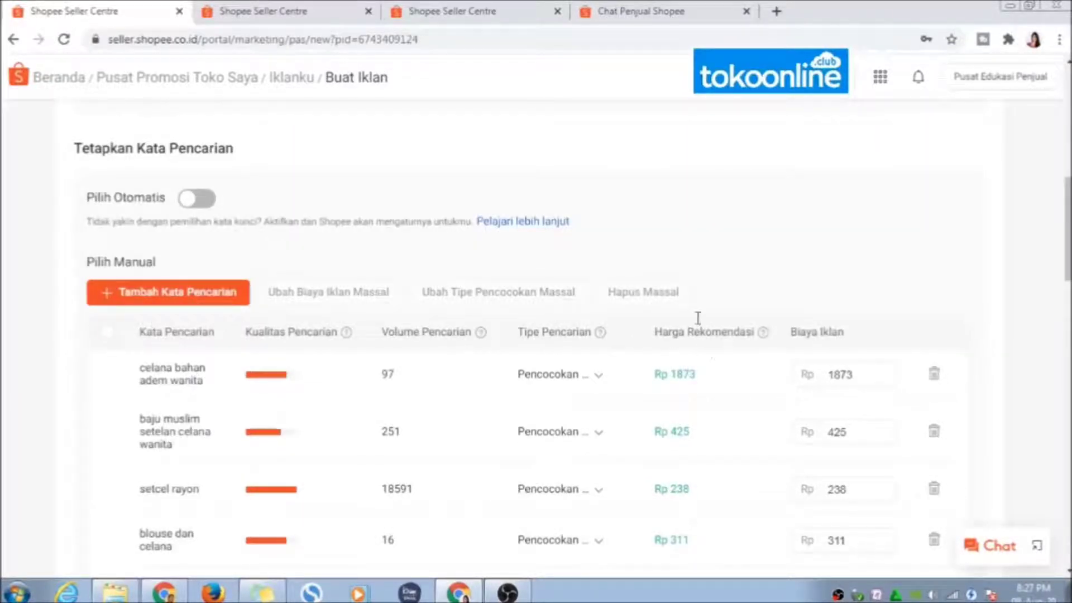
Bulk-delete all manually listed search keywords except "setcel wanita", "setelan baju celana wanita" and "setcel".
{"action": "scroll", "coordinate": [79, 372], "scroll_direction": "down", "scroll_amount": 2}
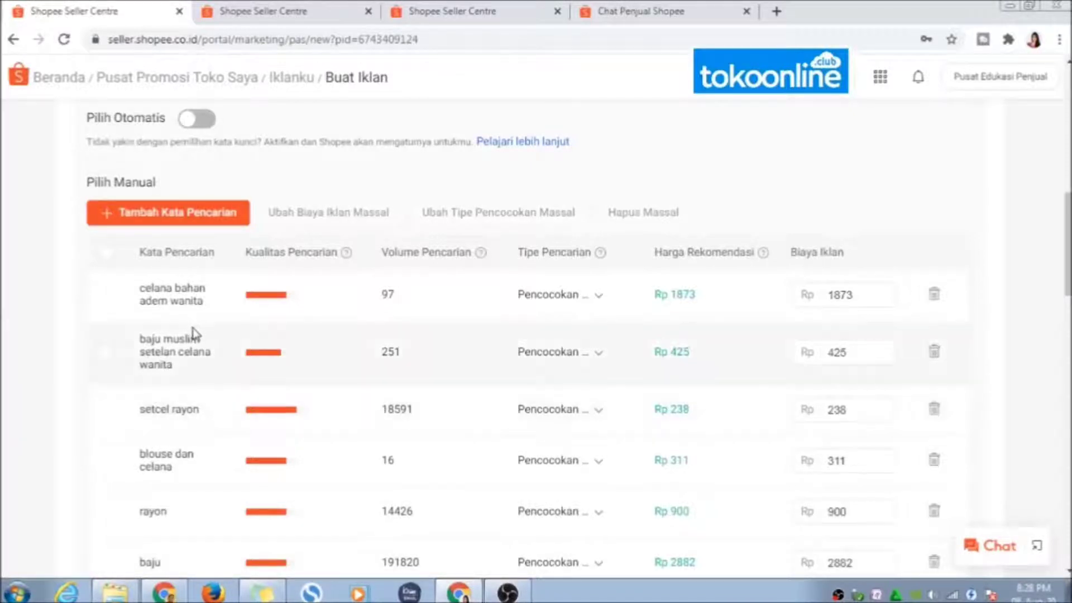
{"action": "scroll", "coordinate": [193, 338], "scroll_direction": "down", "scroll_amount": 2}
{"action": "scroll", "coordinate": [229, 339], "scroll_direction": "up", "scroll_amount": 4}
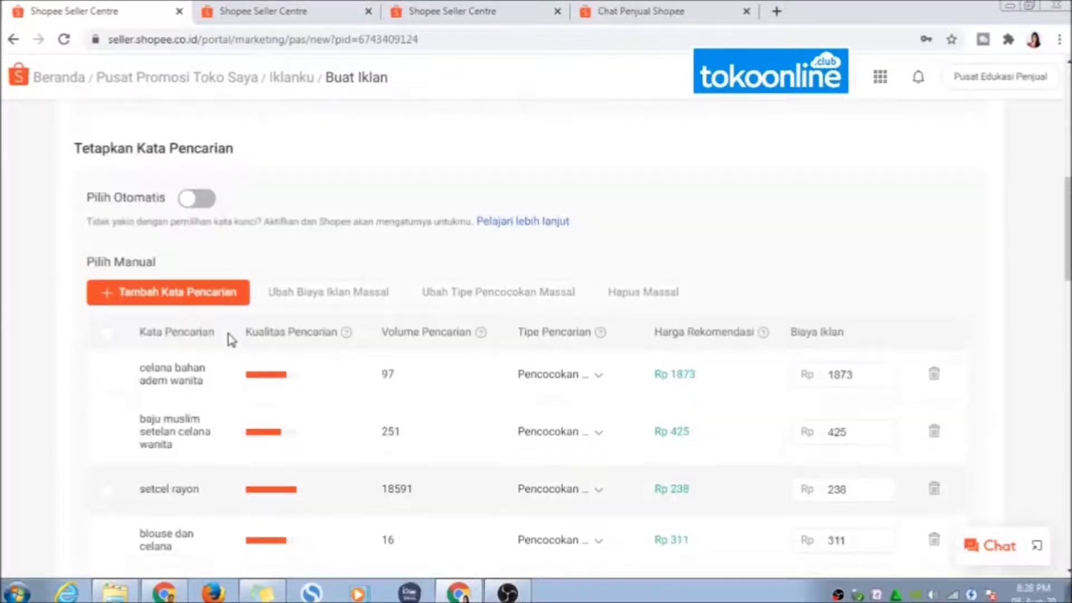
{"action": "scroll", "coordinate": [235, 338], "scroll_direction": "down", "scroll_amount": 13}
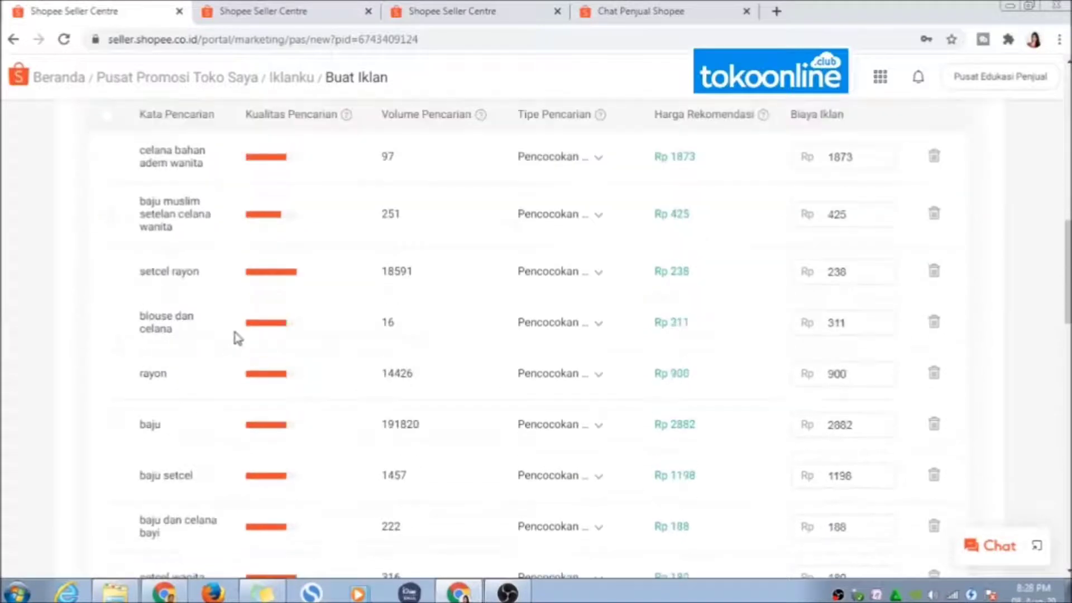
{"action": "scroll", "coordinate": [239, 342], "scroll_direction": "down", "scroll_amount": 9}
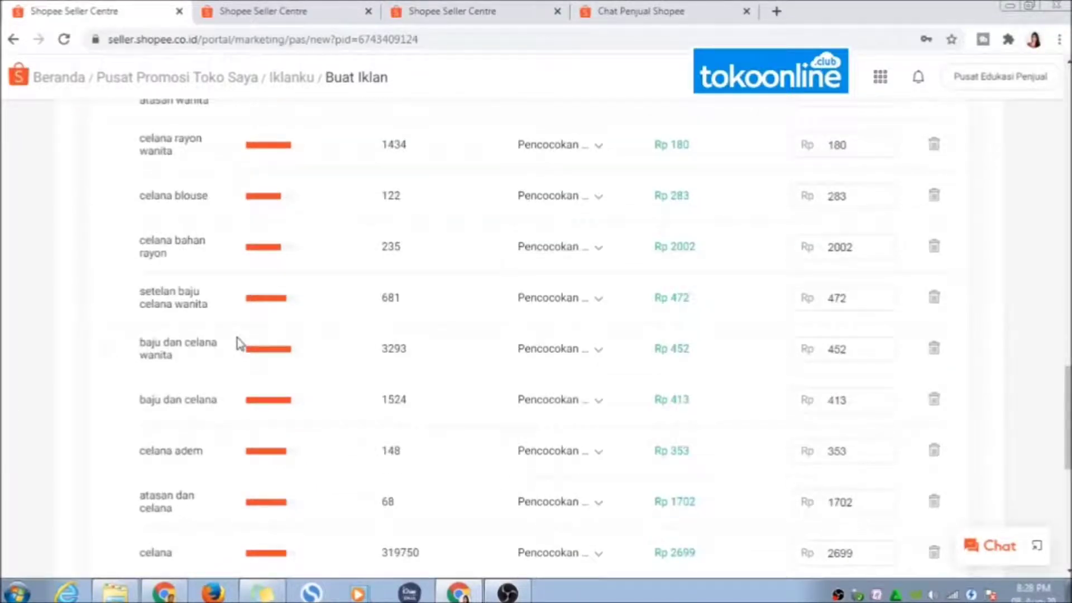
{"action": "scroll", "coordinate": [241, 342], "scroll_direction": "down", "scroll_amount": 4}
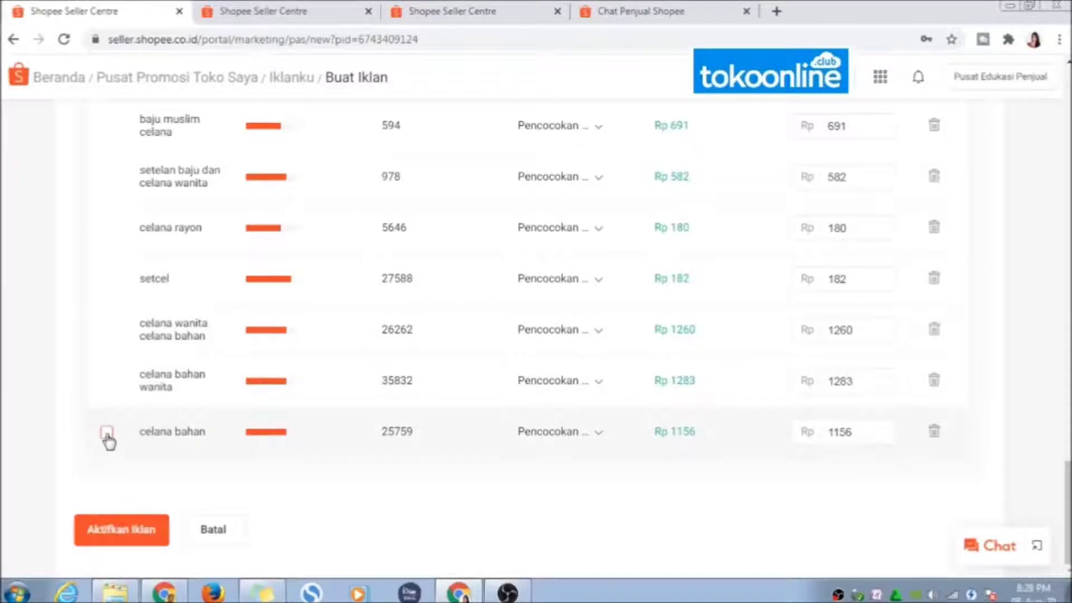
{"action": "left_click", "coordinate": [107, 433]}
{"action": "left_click", "coordinate": [107, 381]}
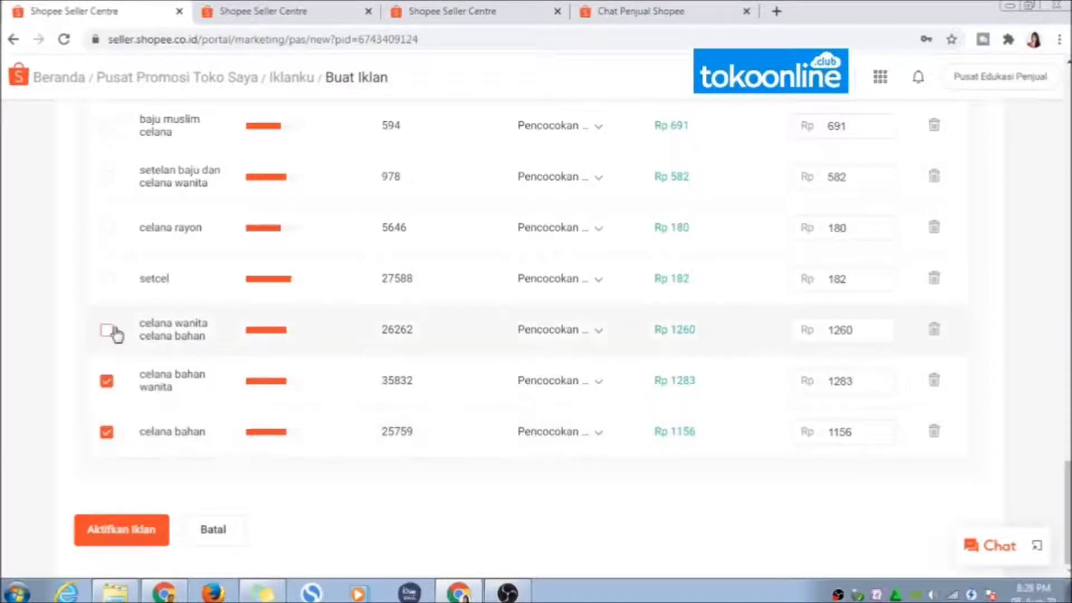
{"action": "left_click", "coordinate": [106, 330]}
{"action": "scroll", "coordinate": [257, 320], "scroll_direction": "up", "scroll_amount": 1}
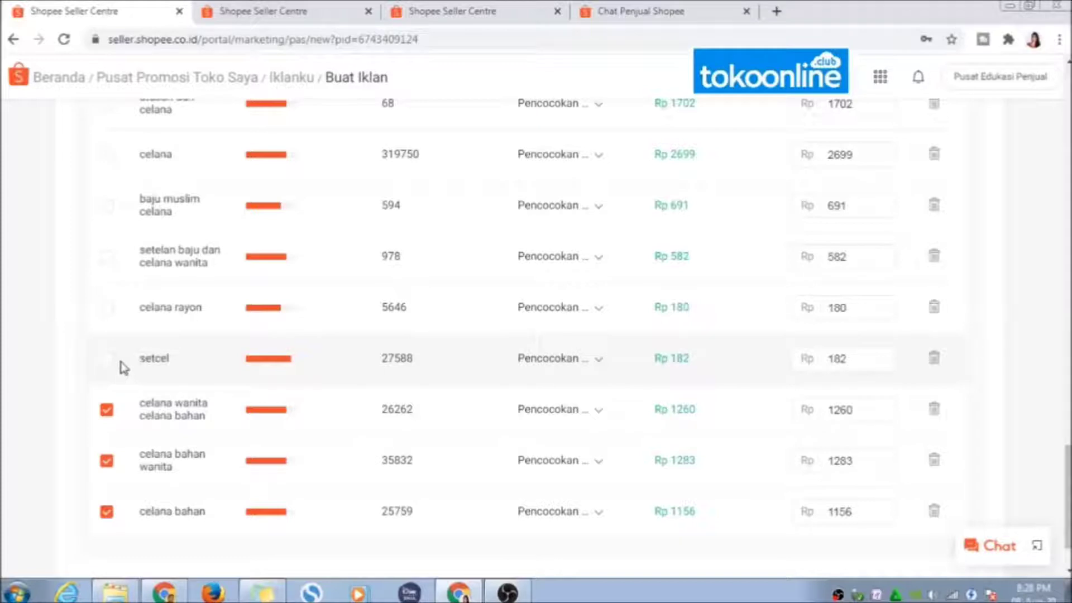
{"action": "left_click", "coordinate": [107, 308]}
{"action": "scroll", "coordinate": [131, 306], "scroll_direction": "up", "scroll_amount": 1}
{"action": "scroll", "coordinate": [107, 388], "scroll_direction": "down", "scroll_amount": 1}
{"action": "scroll", "coordinate": [108, 409], "scroll_direction": "up", "scroll_amount": 1}
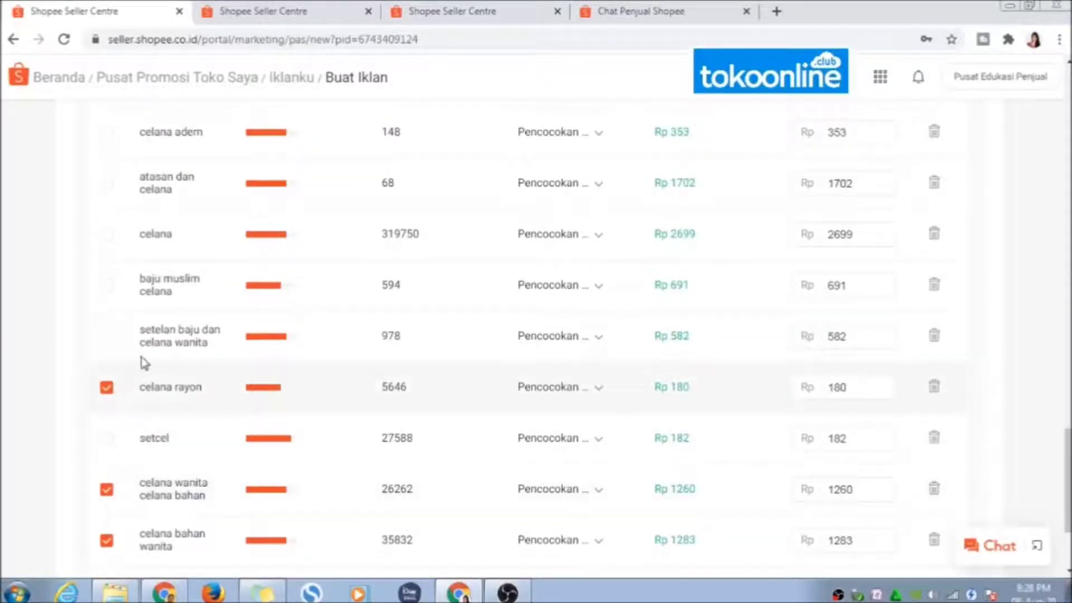
{"action": "left_click", "coordinate": [107, 336]}
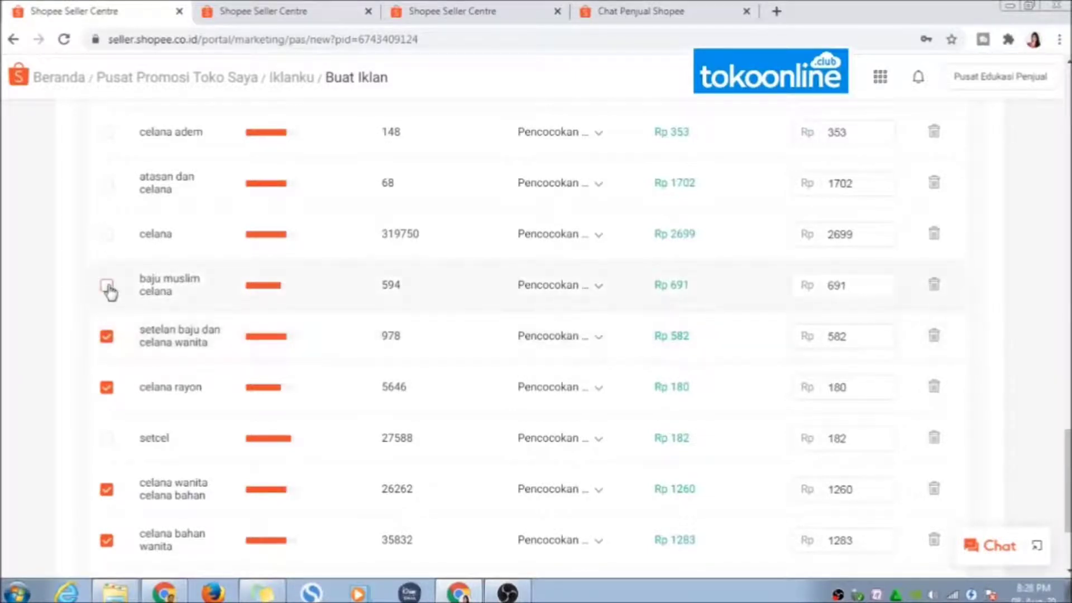
{"action": "left_click", "coordinate": [106, 285]}
{"action": "scroll", "coordinate": [114, 315], "scroll_direction": "up", "scroll_amount": 2}
{"action": "left_click", "coordinate": [110, 318]}
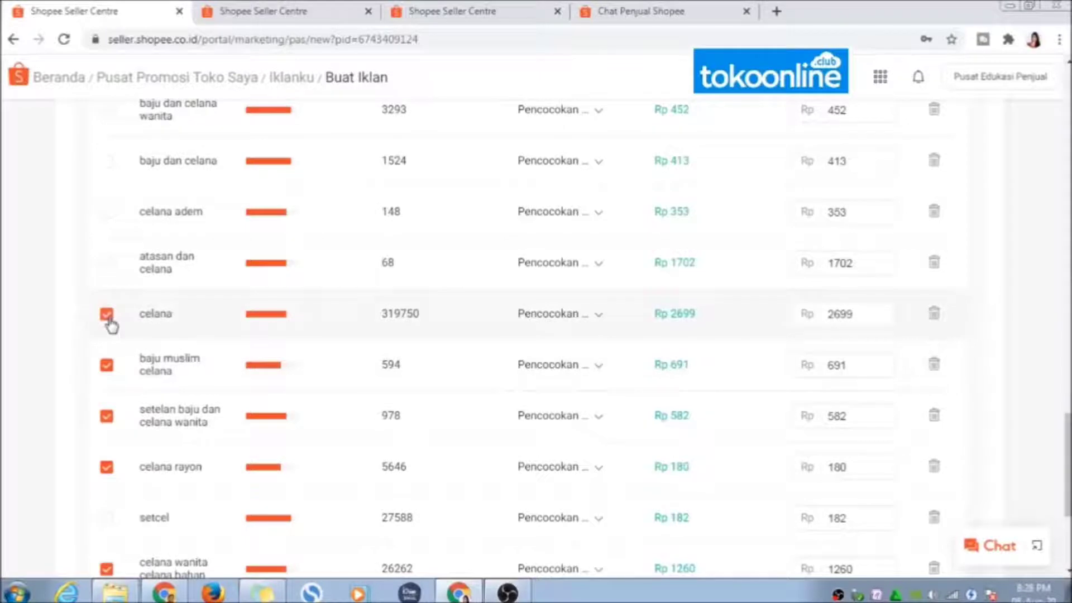
{"action": "left_click", "coordinate": [108, 266]}
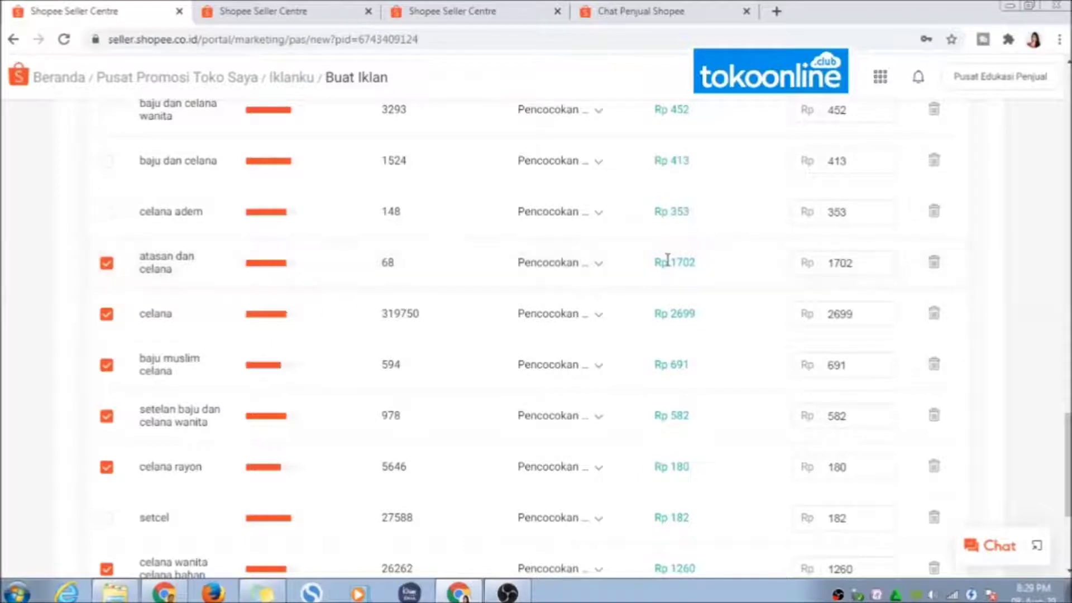
{"action": "scroll", "coordinate": [101, 335], "scroll_direction": "up", "scroll_amount": 2}
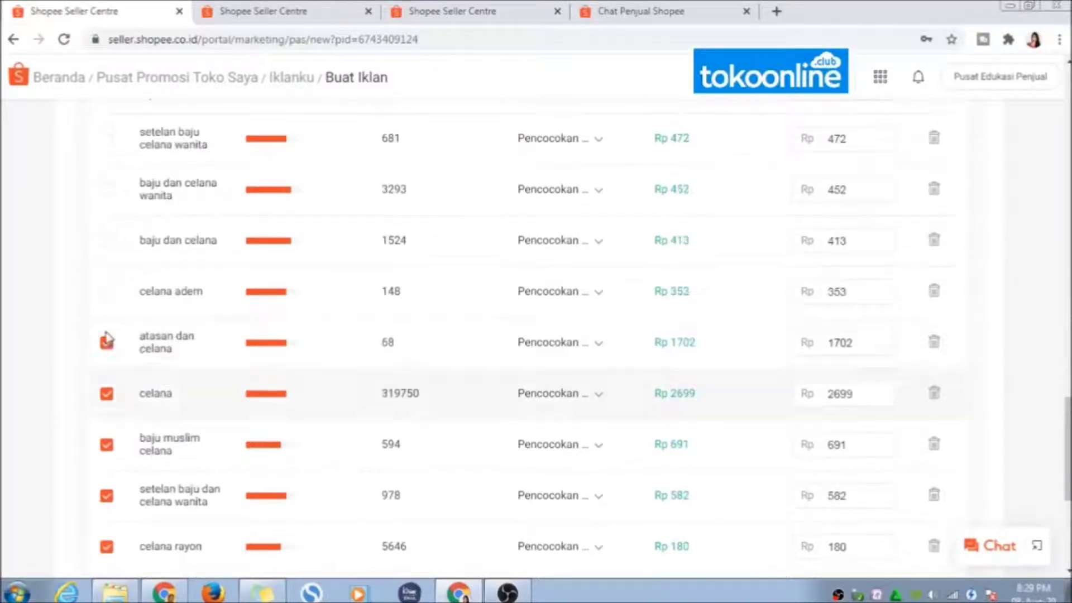
{"action": "left_click", "coordinate": [106, 292]}
{"action": "left_click", "coordinate": [106, 241]}
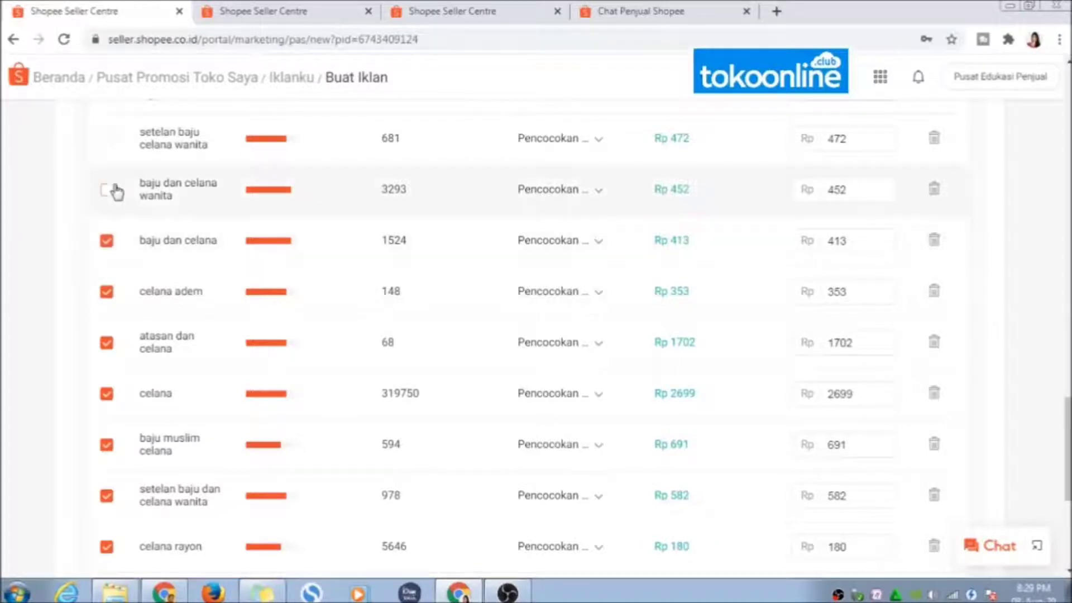
{"action": "scroll", "coordinate": [126, 223], "scroll_direction": "up", "scroll_amount": 2}
{"action": "left_click", "coordinate": [107, 270]}
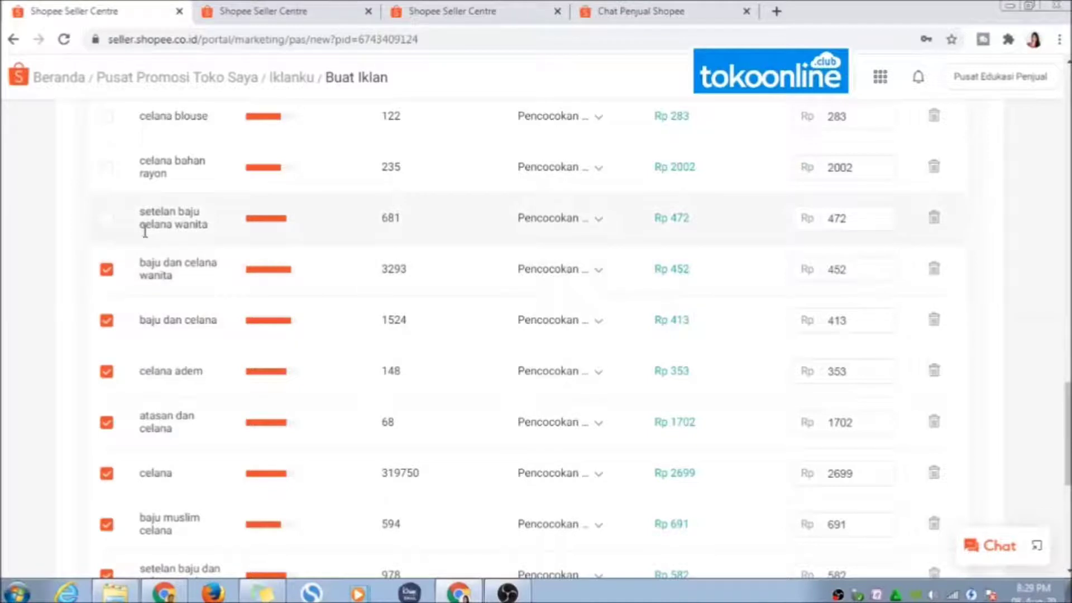
{"action": "scroll", "coordinate": [134, 241], "scroll_direction": "up", "scroll_amount": 2}
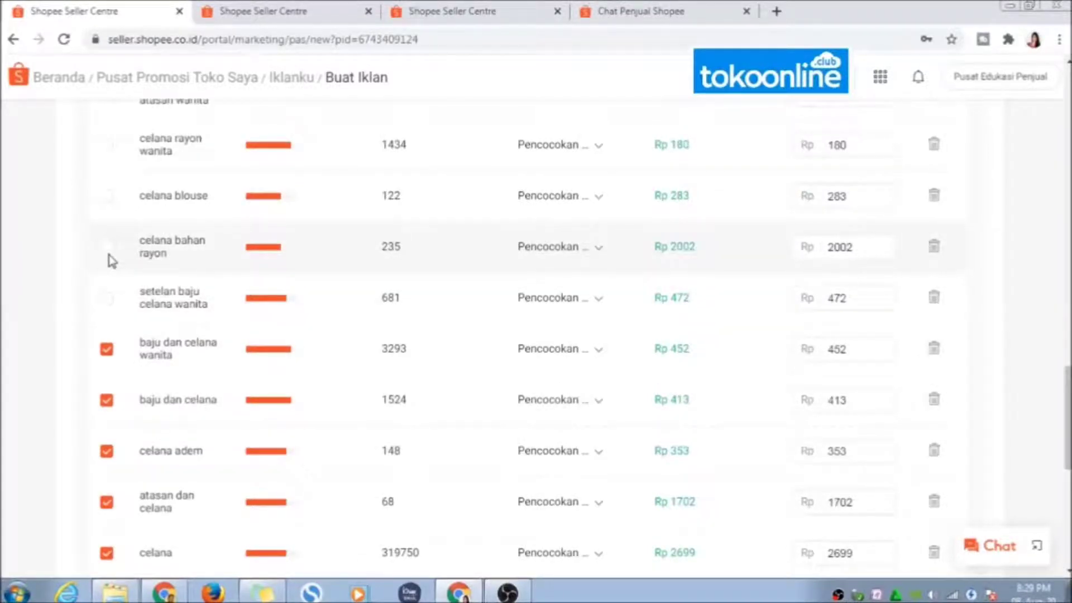
{"action": "left_click", "coordinate": [107, 247]}
{"action": "left_click", "coordinate": [106, 196]}
{"action": "scroll", "coordinate": [102, 256], "scroll_direction": "up", "scroll_amount": 2}
{"action": "left_click", "coordinate": [106, 224]}
{"action": "left_click", "coordinate": [106, 174]}
{"action": "scroll", "coordinate": [106, 184], "scroll_direction": "up", "scroll_amount": 1}
{"action": "left_click", "coordinate": [106, 204]}
{"action": "left_click", "coordinate": [106, 154]}
{"action": "scroll", "coordinate": [108, 168], "scroll_direction": "up", "scroll_amount": 1}
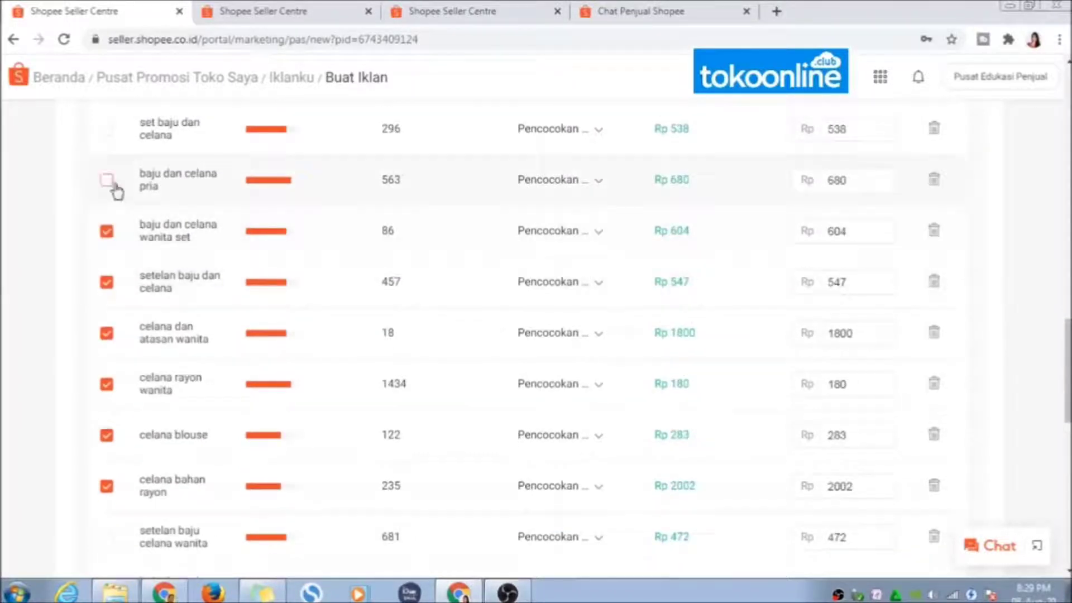
{"action": "left_click", "coordinate": [108, 181]}
{"action": "scroll", "coordinate": [167, 268], "scroll_direction": "up", "scroll_amount": 2}
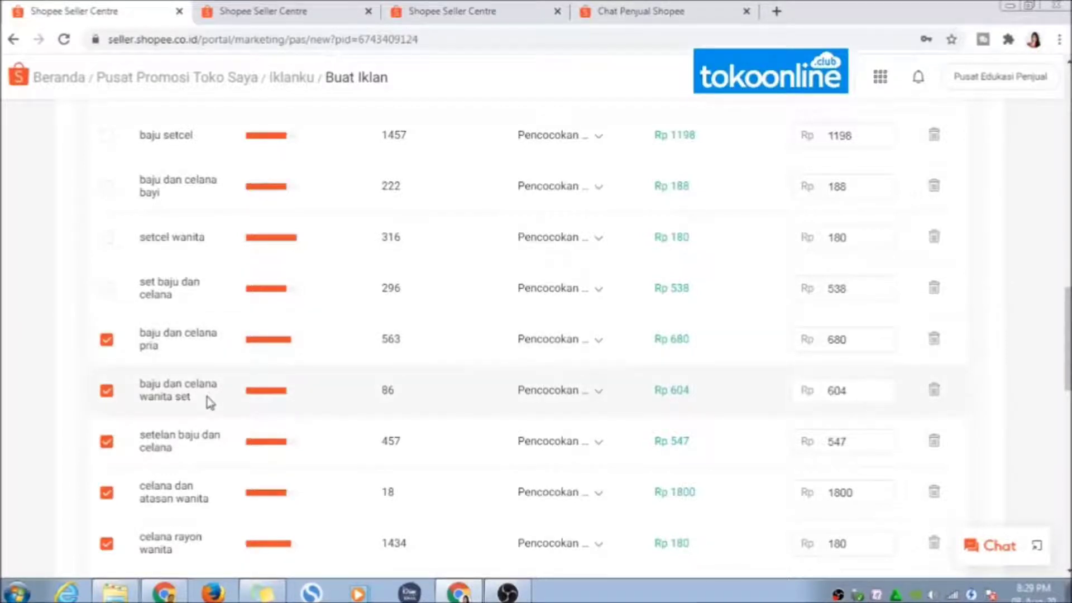
{"action": "scroll", "coordinate": [354, 207], "scroll_direction": "up", "scroll_amount": 5}
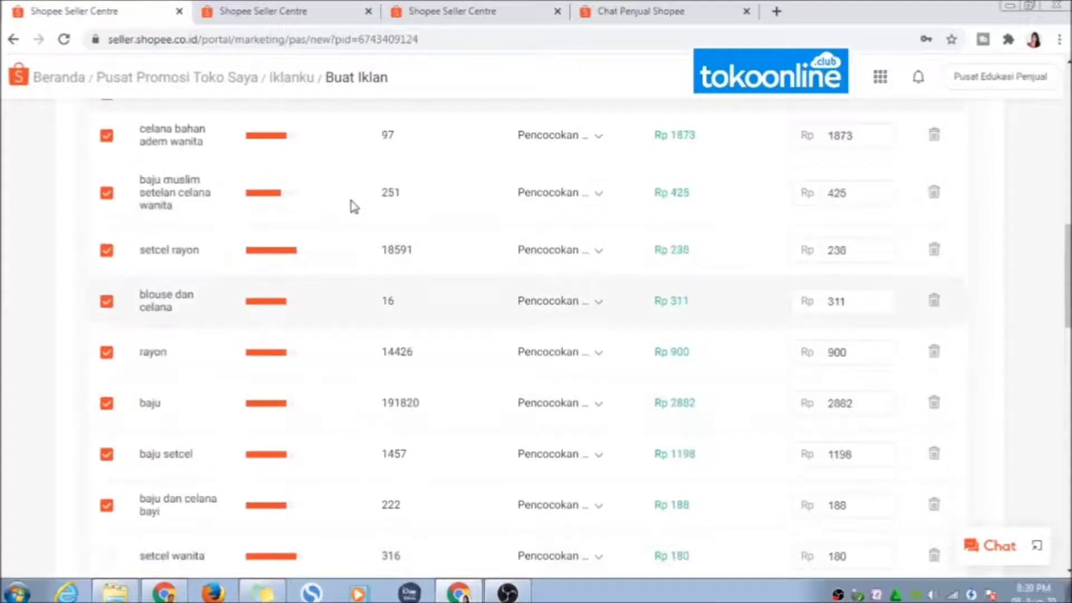
{"action": "scroll", "coordinate": [353, 206], "scroll_direction": "up", "scroll_amount": 3}
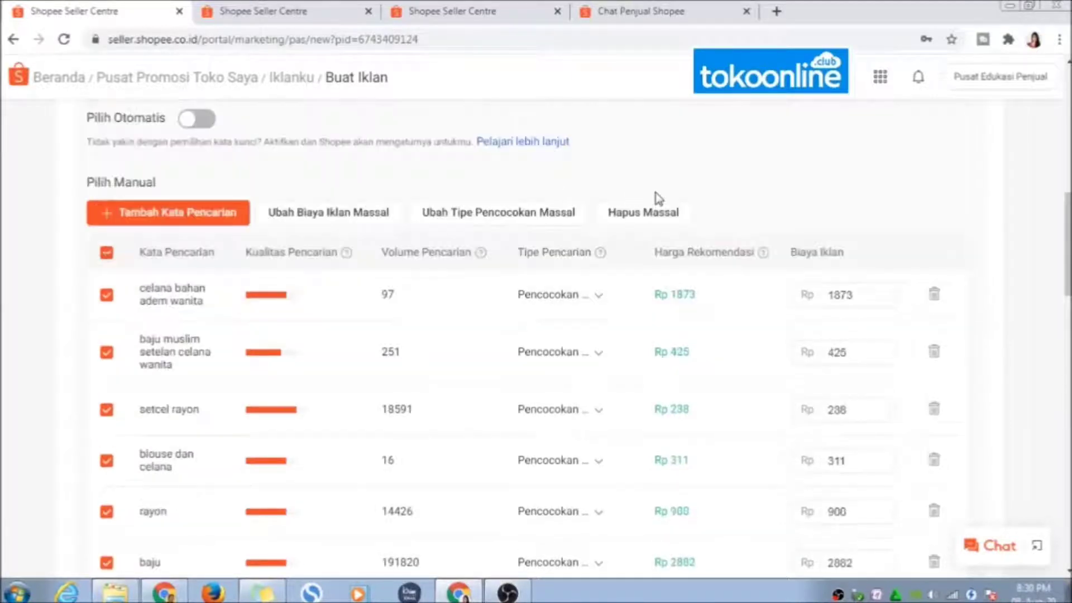
{"action": "left_click", "coordinate": [630, 215]}
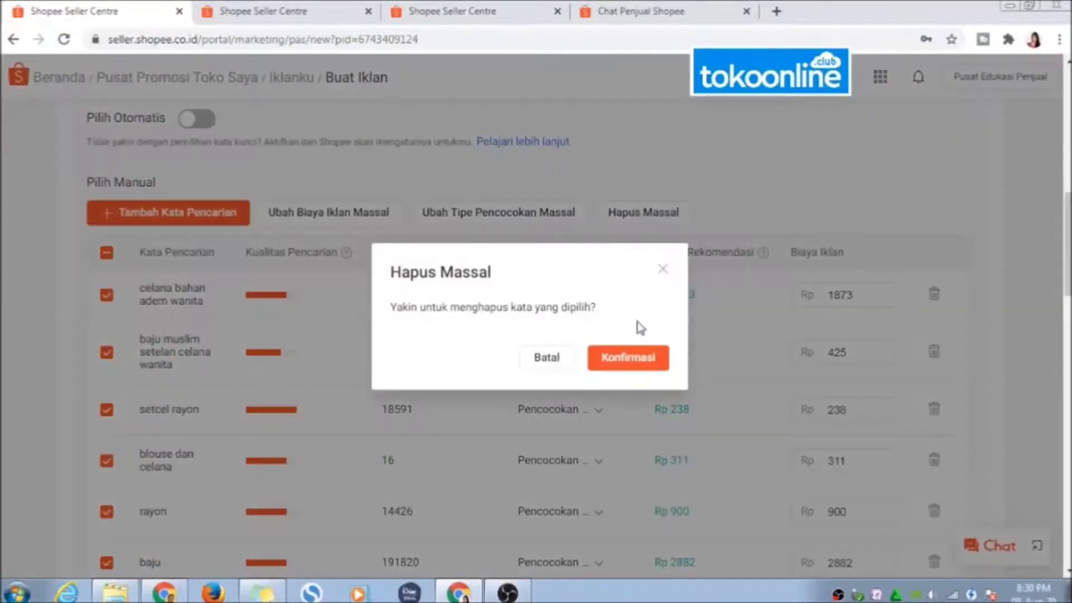
{"action": "left_click", "coordinate": [625, 360]}
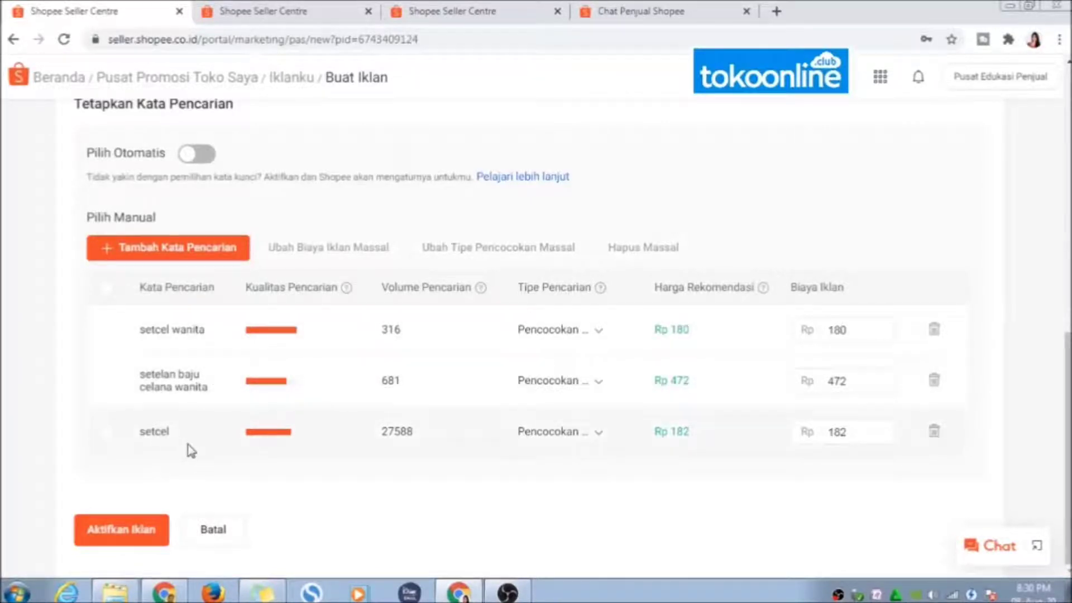
Open the dialog for adding search keywords and search for "set celana rayon".
{"action": "scroll", "coordinate": [234, 431], "scroll_direction": "up", "scroll_amount": 1}
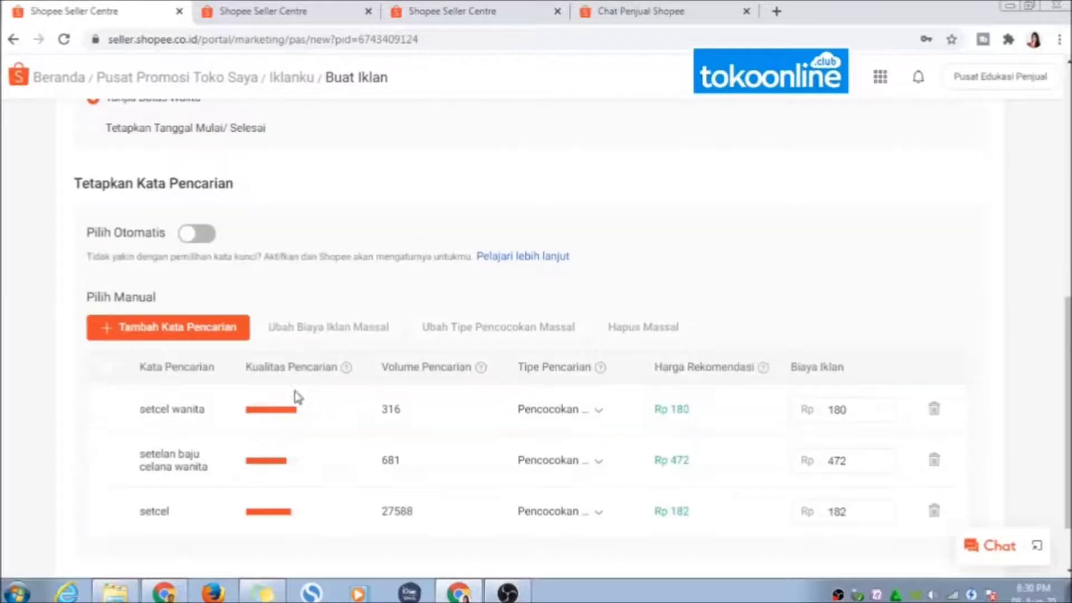
{"action": "left_click", "coordinate": [198, 334]}
{"action": "left_click", "coordinate": [241, 160]}
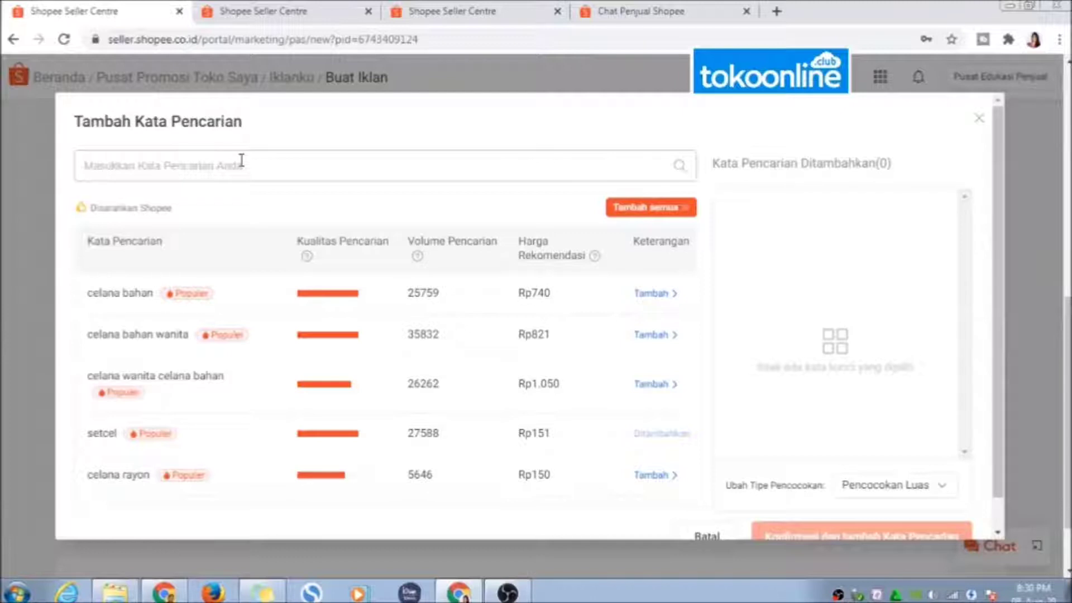
{"action": "type", "text": "set cela"}
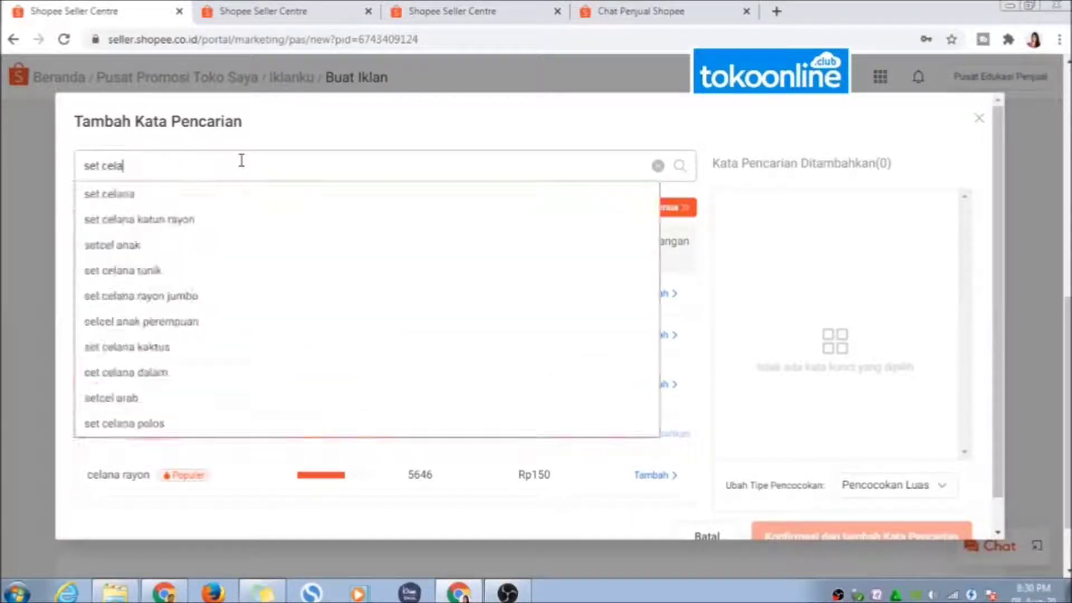
{"action": "type", "text": "na ra"}
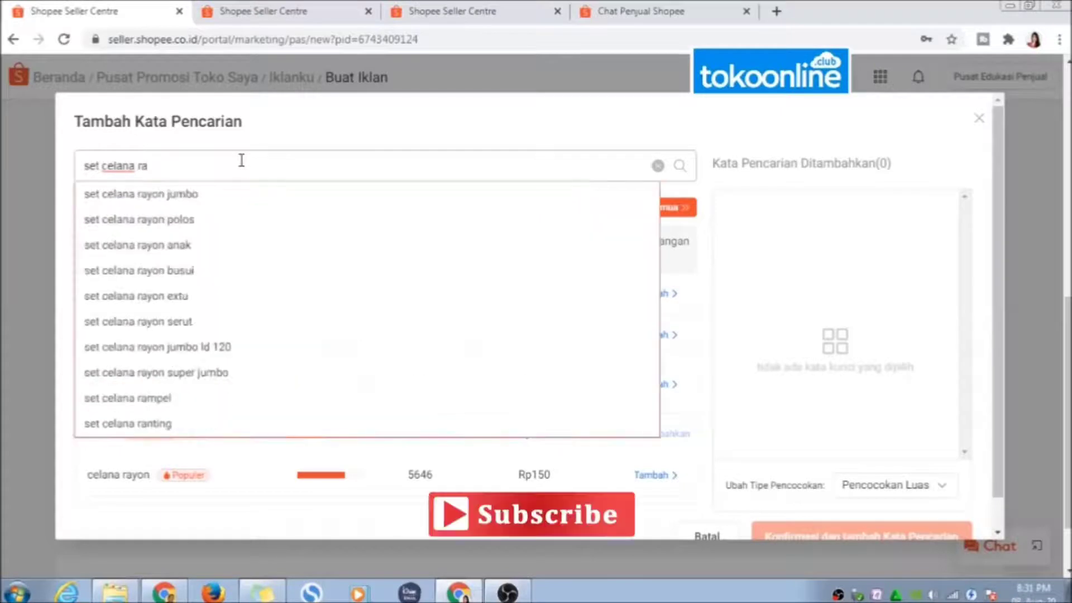
{"action": "type", "text": "y0"}
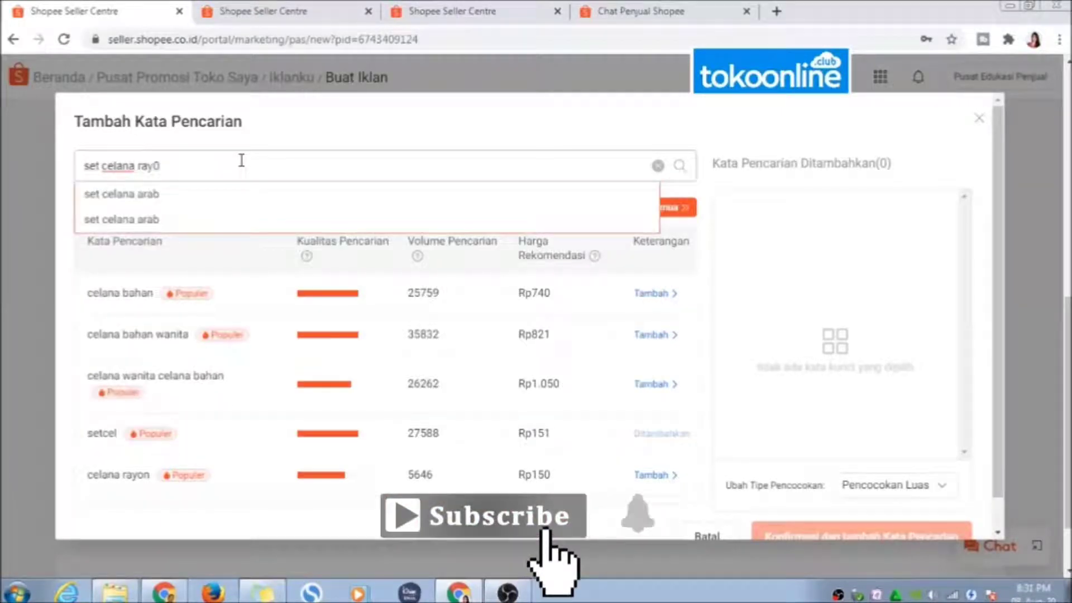
{"action": "key", "text": "BackSpace"}
{"action": "type", "text": "on"}
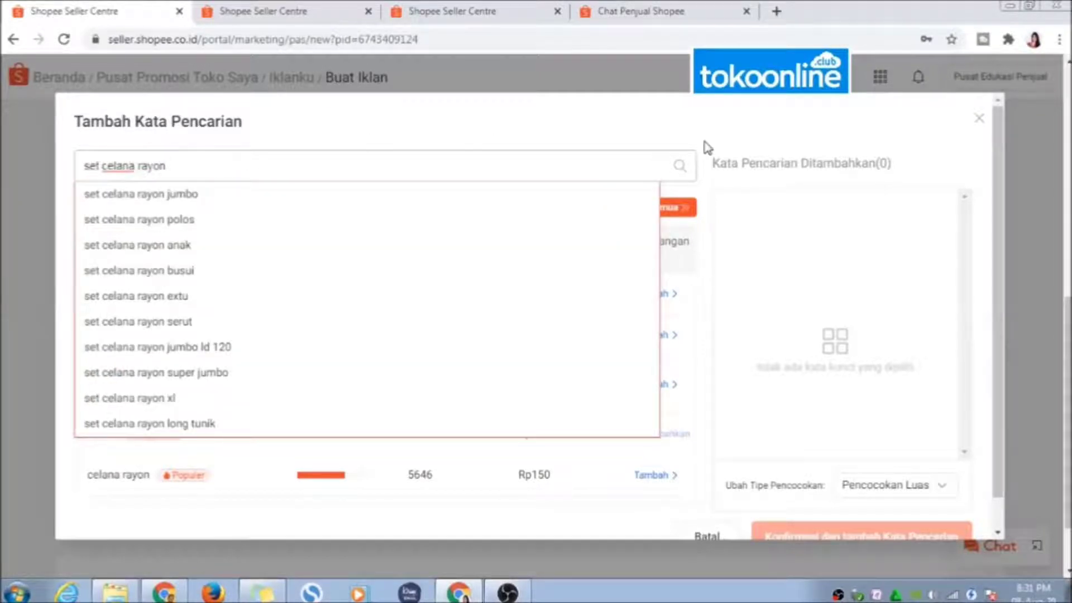
{"action": "left_click", "coordinate": [678, 166]}
{"action": "left_click", "coordinate": [680, 169]}
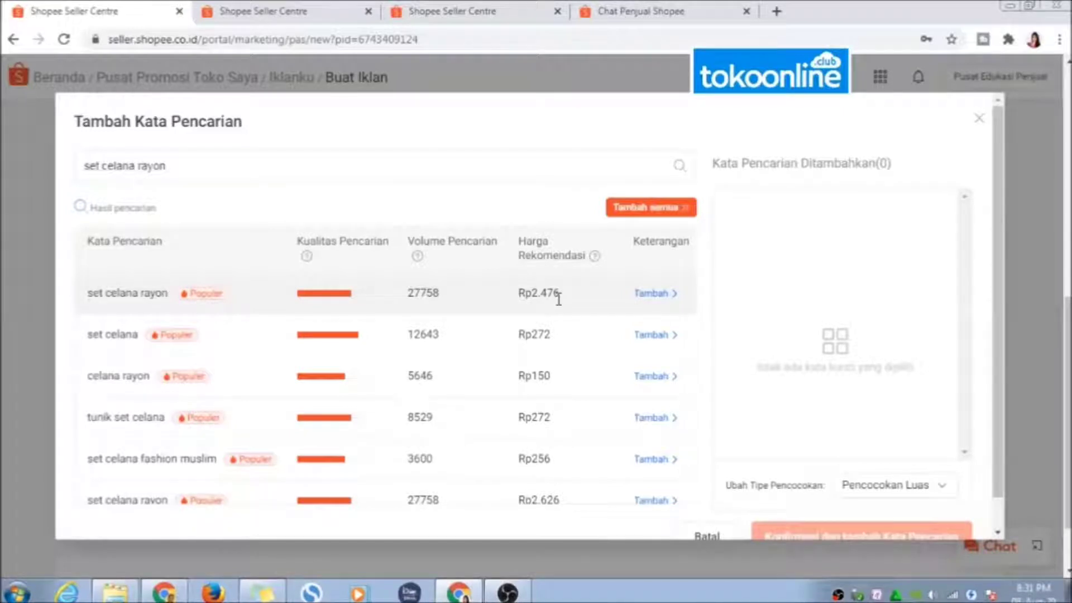
Extend the keyword search to "set celana rayon murah" and add that exact keyword to the selection.
{"action": "left_click", "coordinate": [206, 175]}
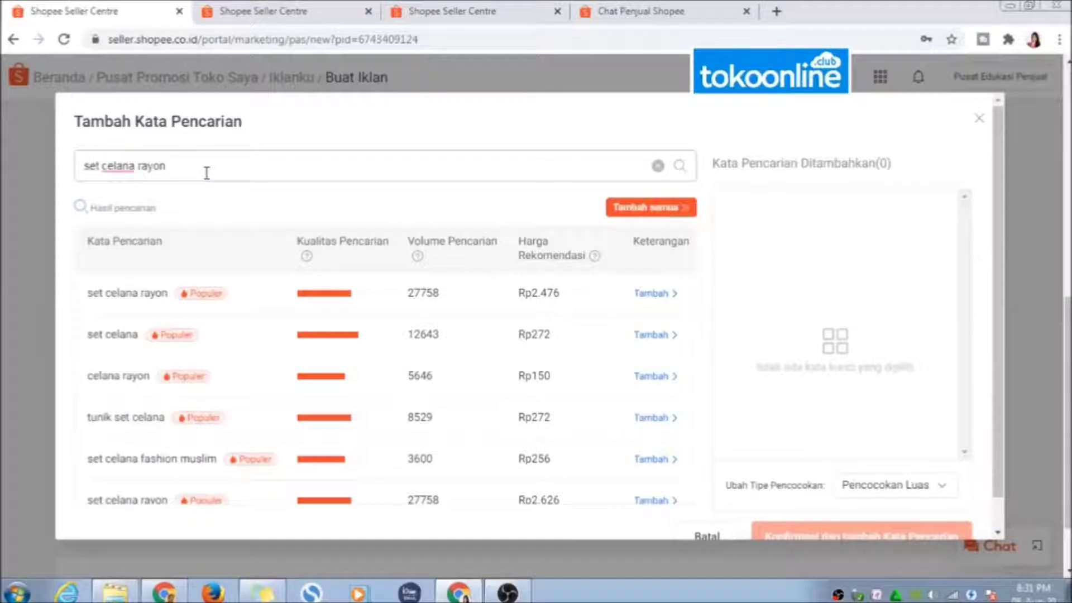
{"action": "type", "text": "mur"}
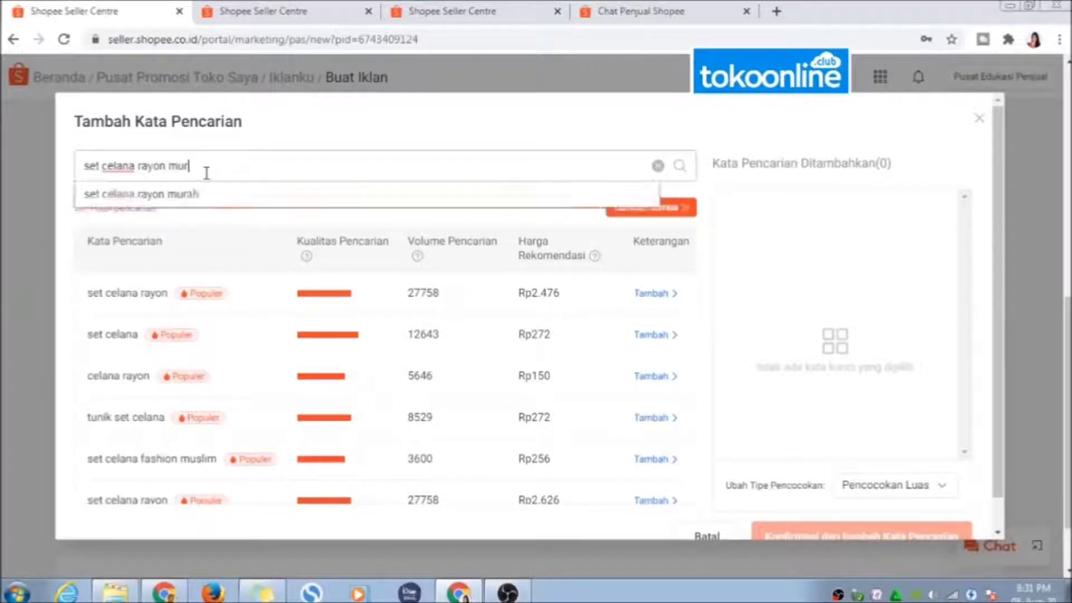
{"action": "type", "text": "ah"}
{"action": "left_click", "coordinate": [193, 192]}
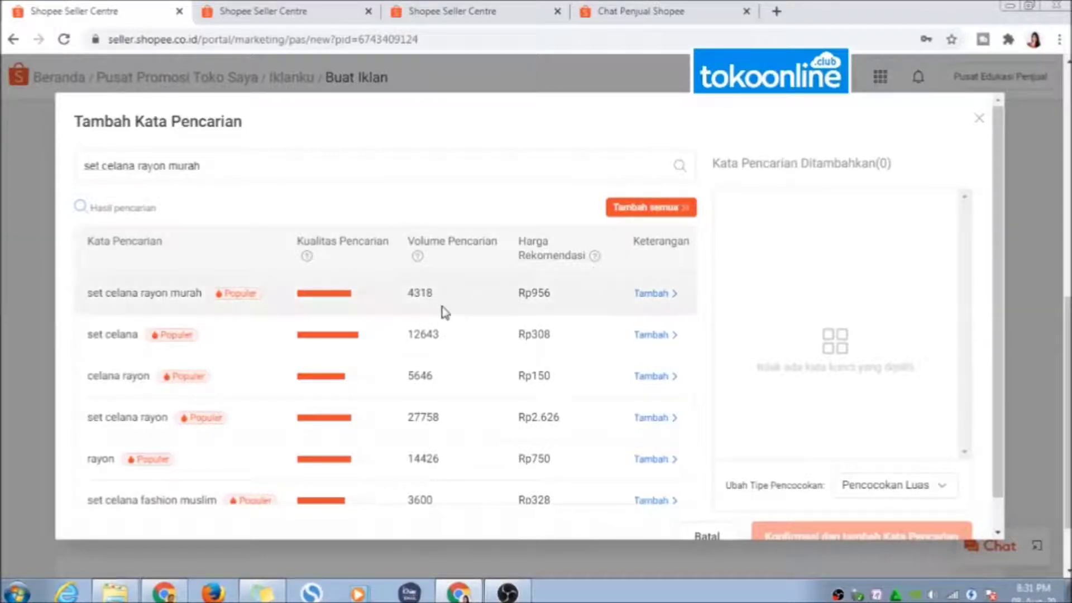
{"action": "left_click", "coordinate": [650, 296]}
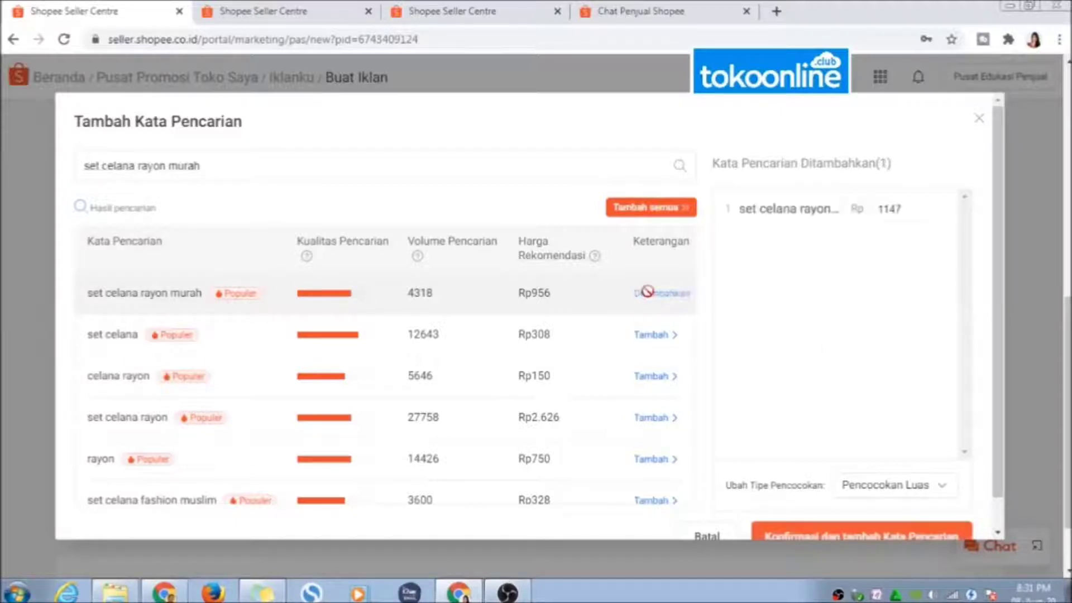
Search the keyword dialog for "setelan celana rayon" and add that exact keyword to the selection.
{"action": "left_click", "coordinate": [242, 171]}
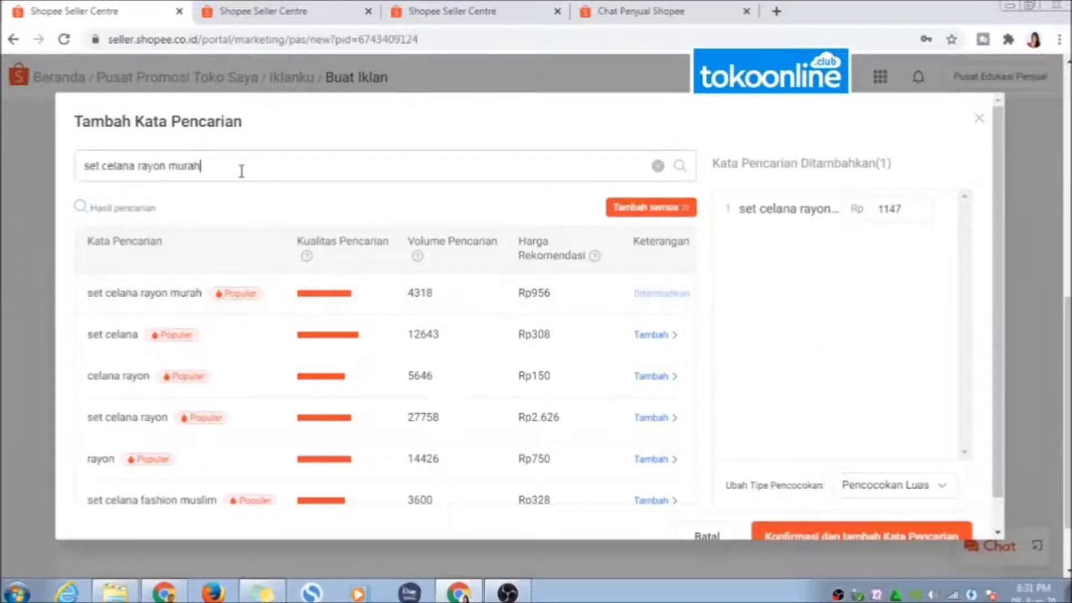
{"action": "left_click_drag", "start_coordinate": [242, 170], "coordinate": [58, 170]}
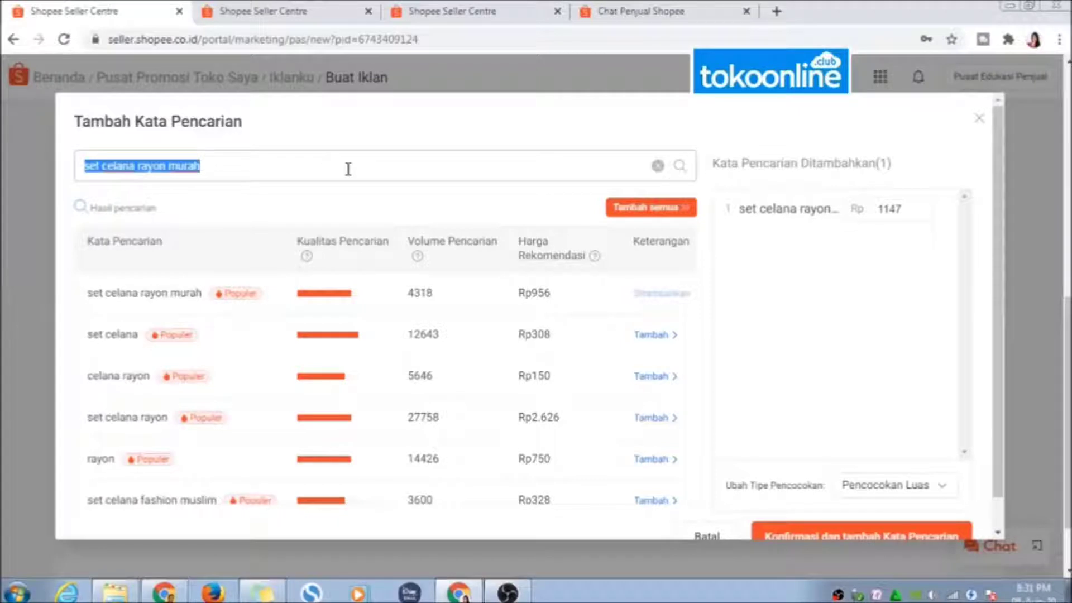
{"action": "type", "text": "s"}
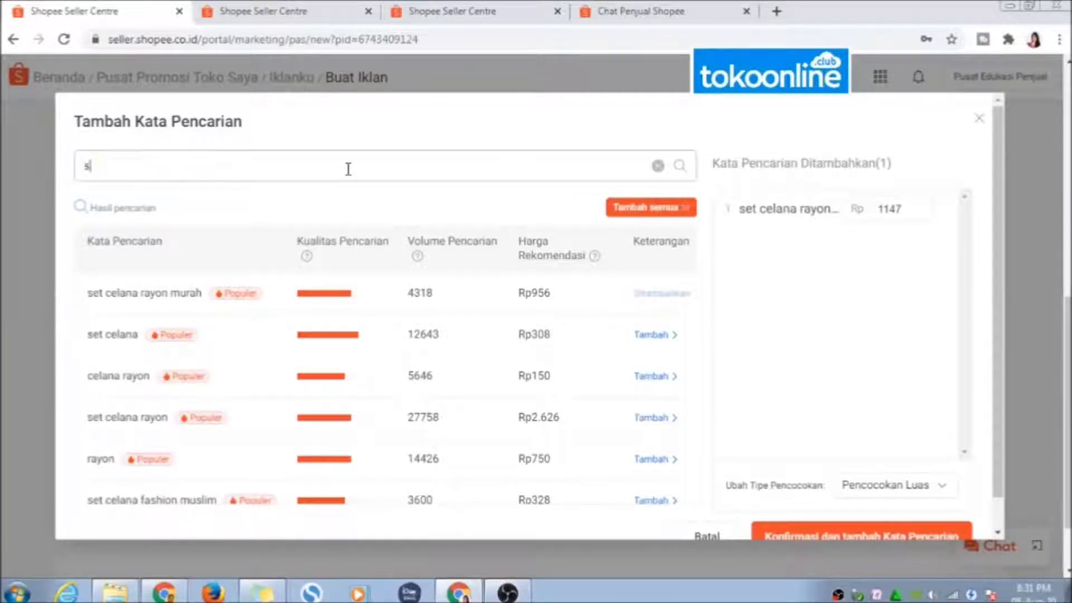
{"action": "type", "text": "etel"}
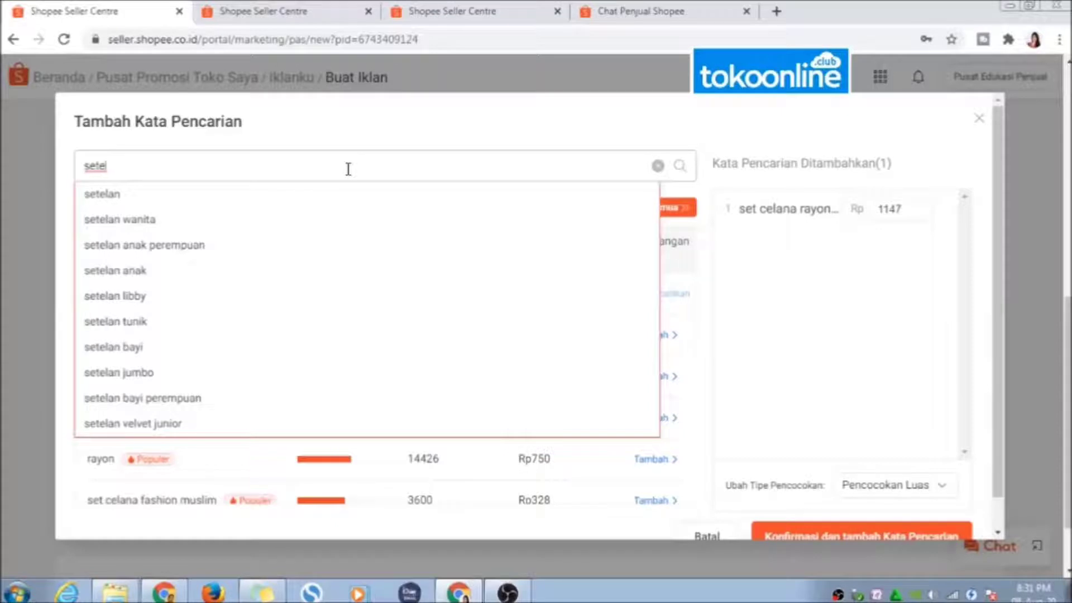
{"action": "key", "text": "BackSpace"}
{"action": "key", "text": "BackSpace"}
{"action": "key", "text": "BackSpace"}
{"action": "key", "text": "BackSpace"}
{"action": "key", "text": "BackSpace"}
{"action": "type", "text": "setelan celana rayon"}
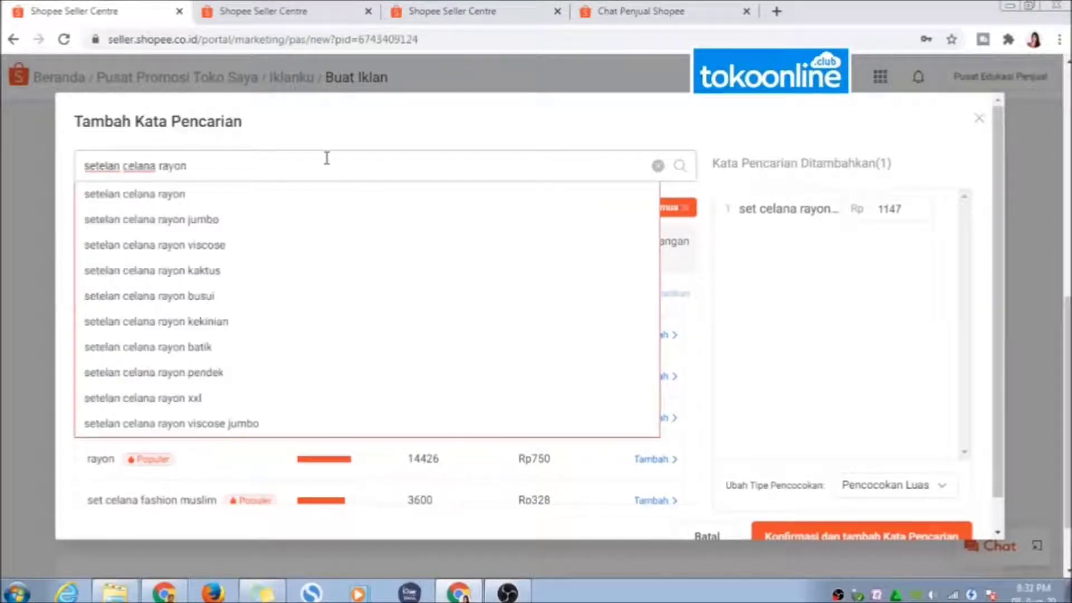
{"action": "left_click", "coordinate": [151, 199]}
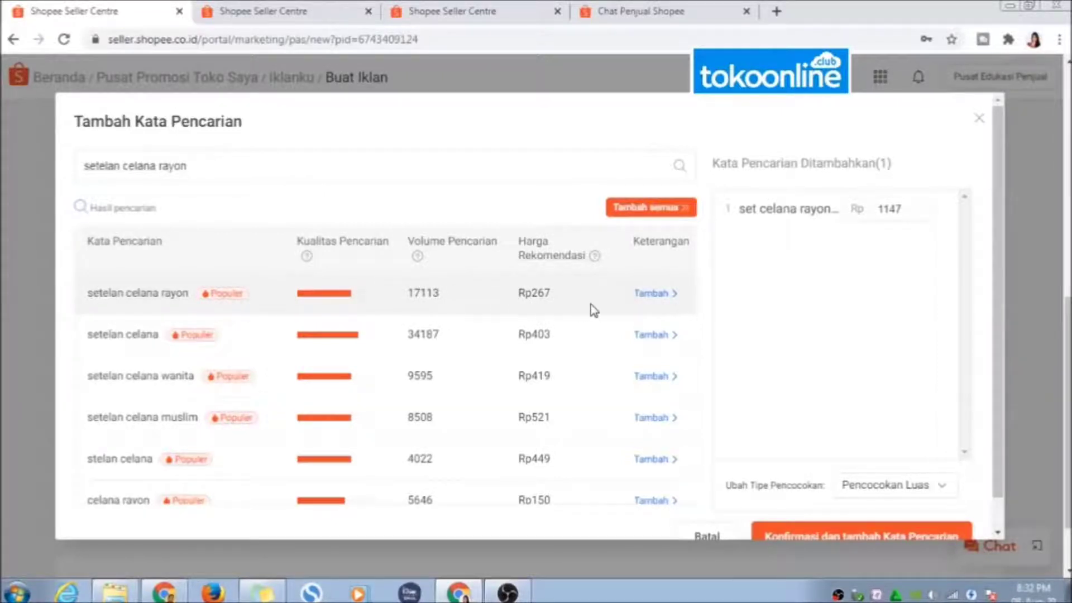
{"action": "left_click", "coordinate": [655, 296]}
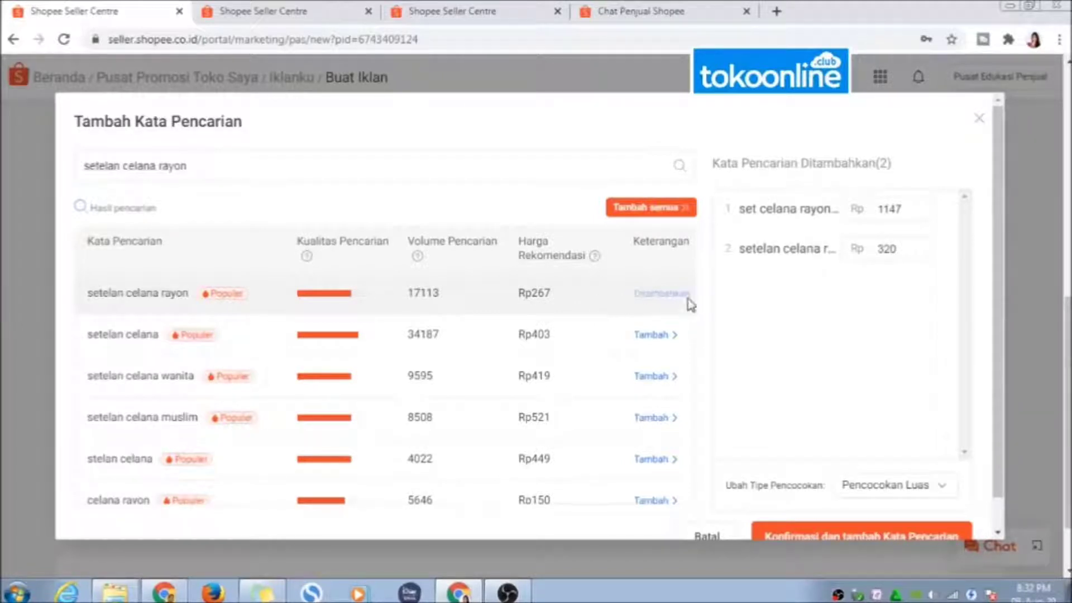
Confirm adding the selected keywords with Pencocokan Luas matching to the ad and review the manual keyword list.
{"action": "left_click", "coordinate": [898, 217]}
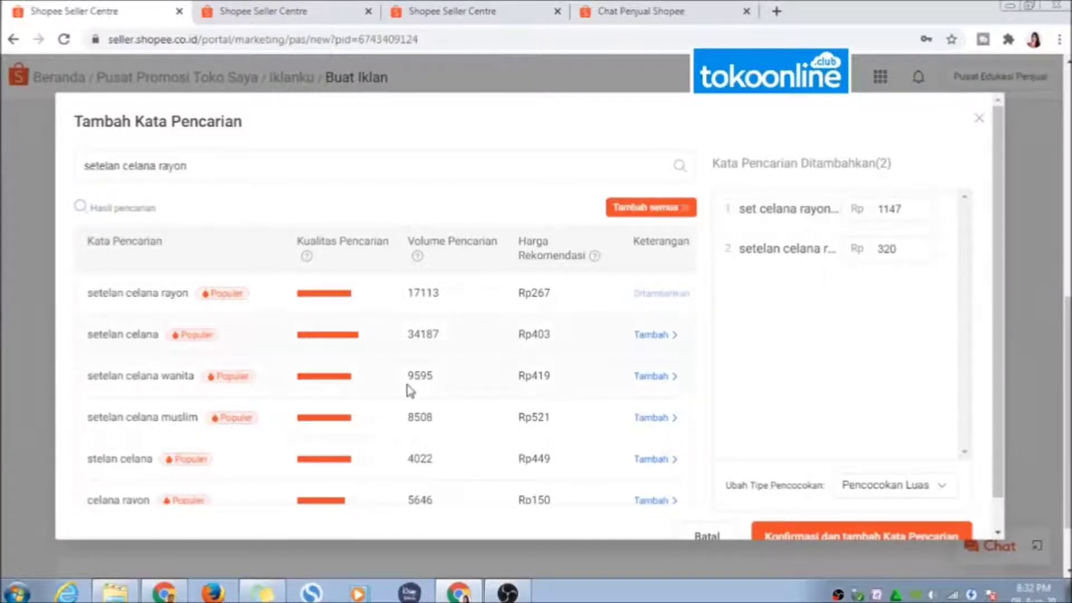
{"action": "scroll", "coordinate": [445, 383], "scroll_direction": "down", "scroll_amount": 3}
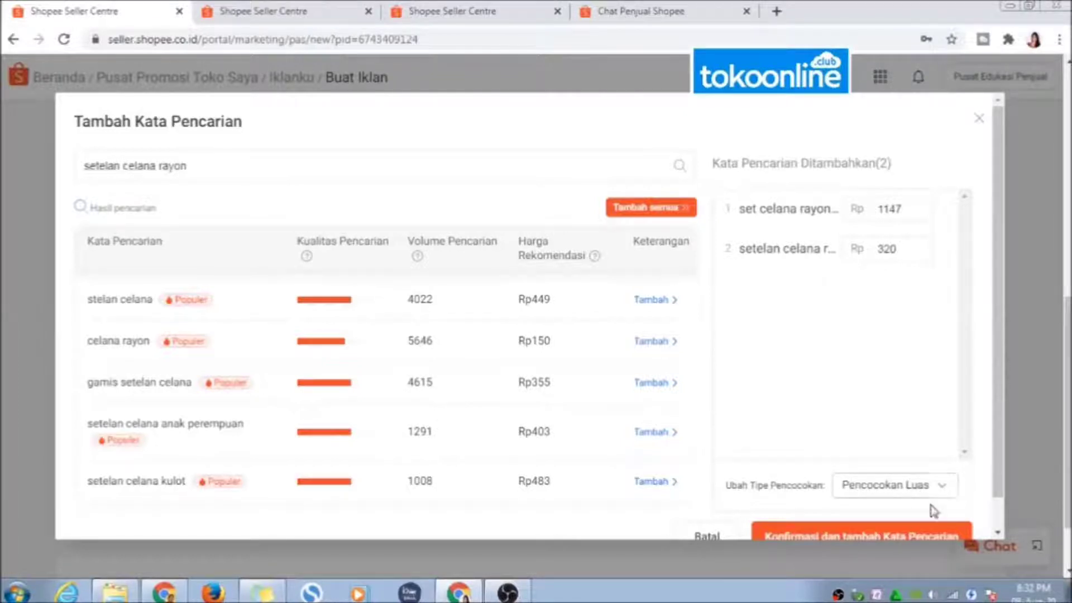
{"action": "scroll", "coordinate": [928, 505], "scroll_direction": "down", "scroll_amount": 1}
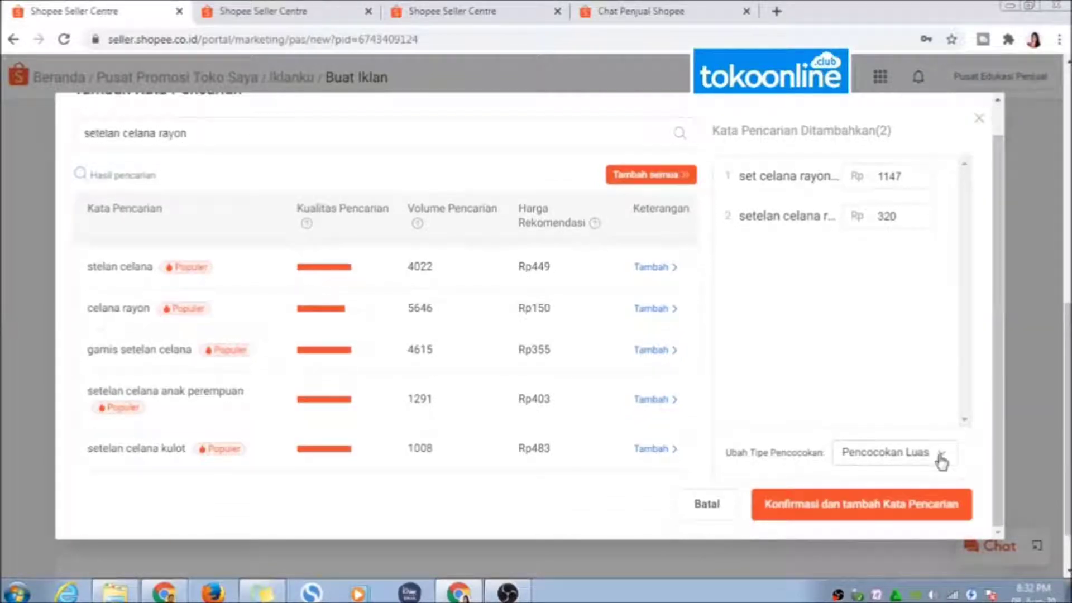
{"action": "left_click", "coordinate": [871, 511]}
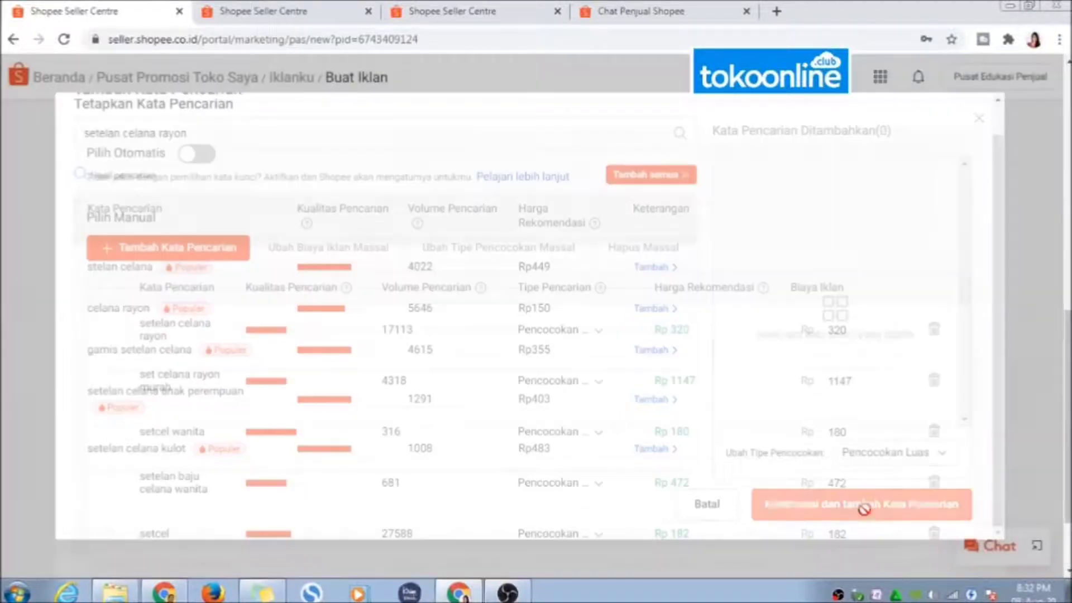
{"action": "scroll", "coordinate": [574, 421], "scroll_direction": "down", "scroll_amount": 2}
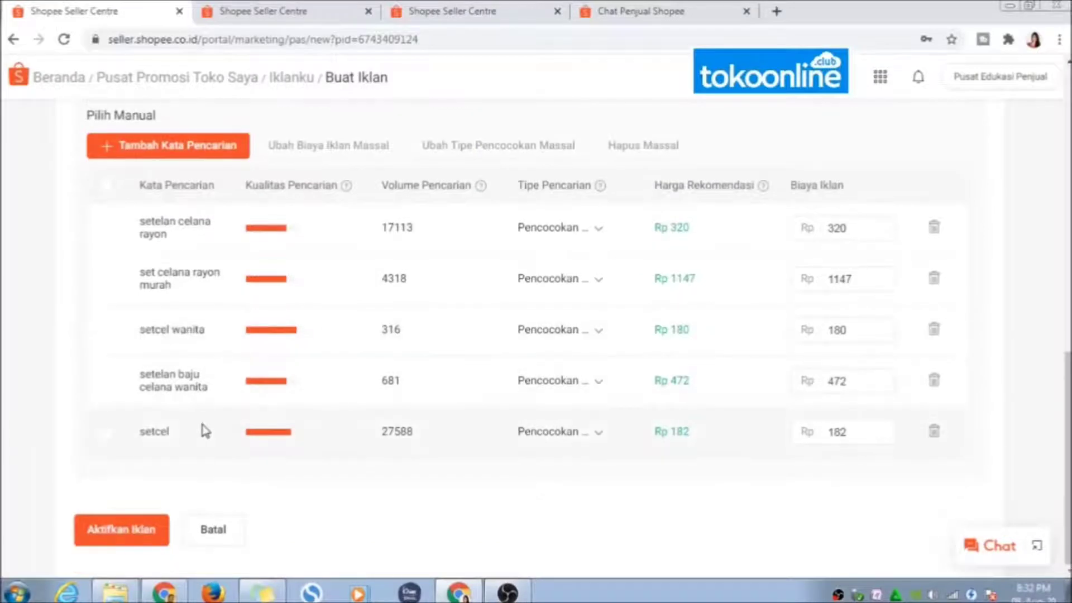
{"action": "scroll", "coordinate": [212, 402], "scroll_direction": "up", "scroll_amount": 3}
{"action": "scroll", "coordinate": [219, 381], "scroll_direction": "down", "scroll_amount": 3}
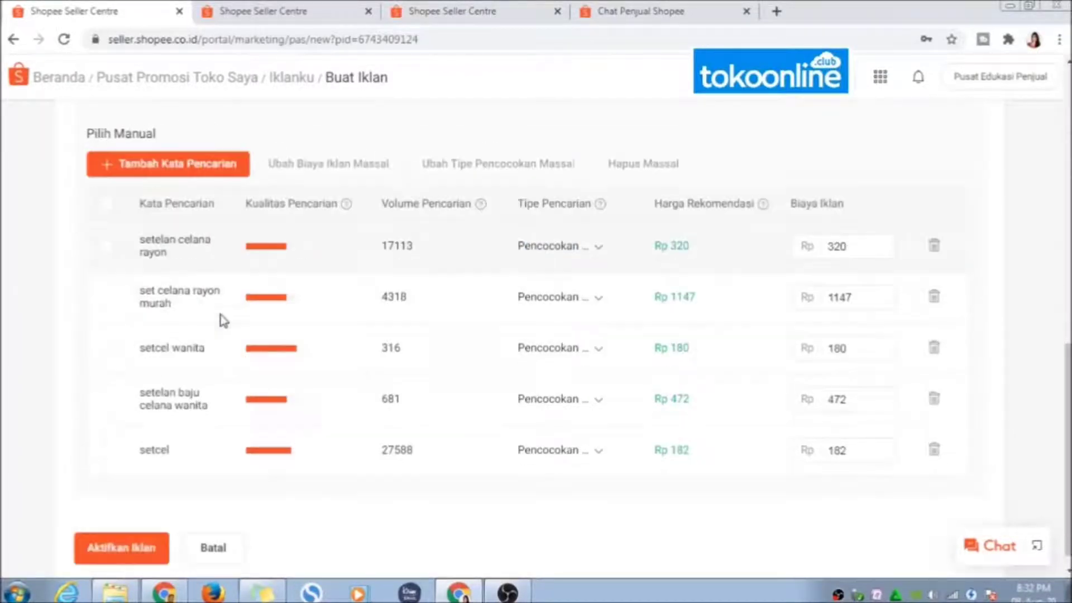
Select all the manually listed keywords and bulk-change their match type to Pencocokan Spesifik.
{"action": "left_click", "coordinate": [107, 186]}
{"action": "left_click", "coordinate": [107, 185]}
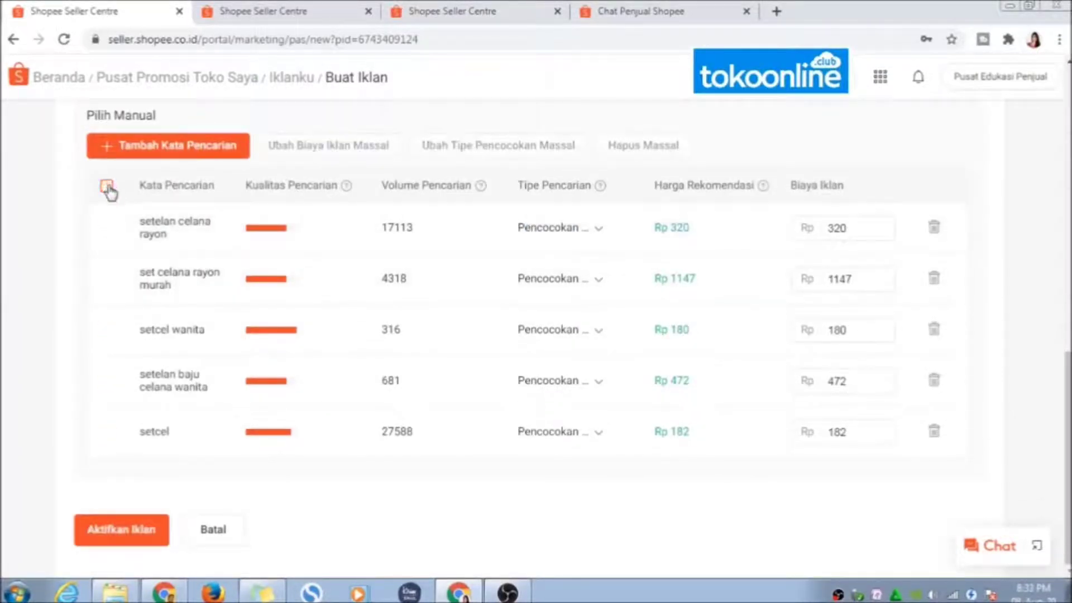
{"action": "left_click", "coordinate": [107, 186]}
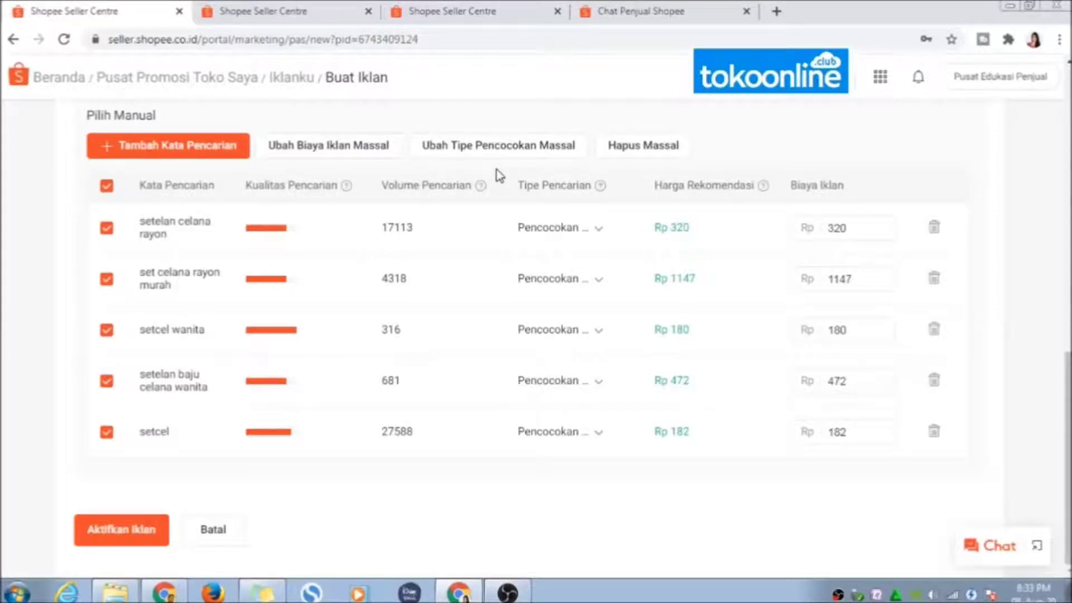
{"action": "left_click", "coordinate": [604, 233]}
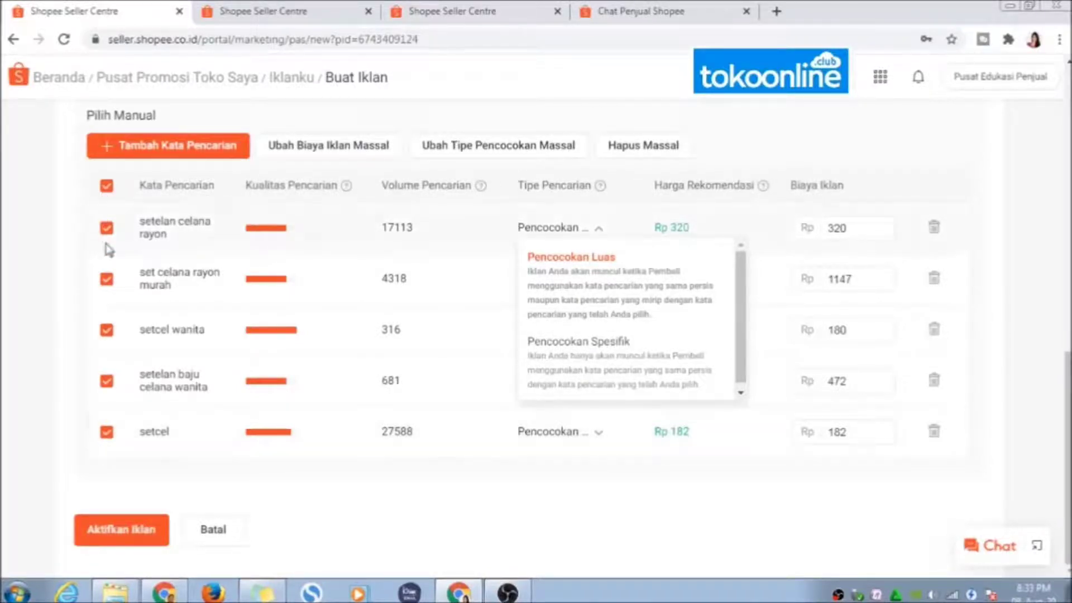
{"action": "left_click", "coordinate": [540, 150]}
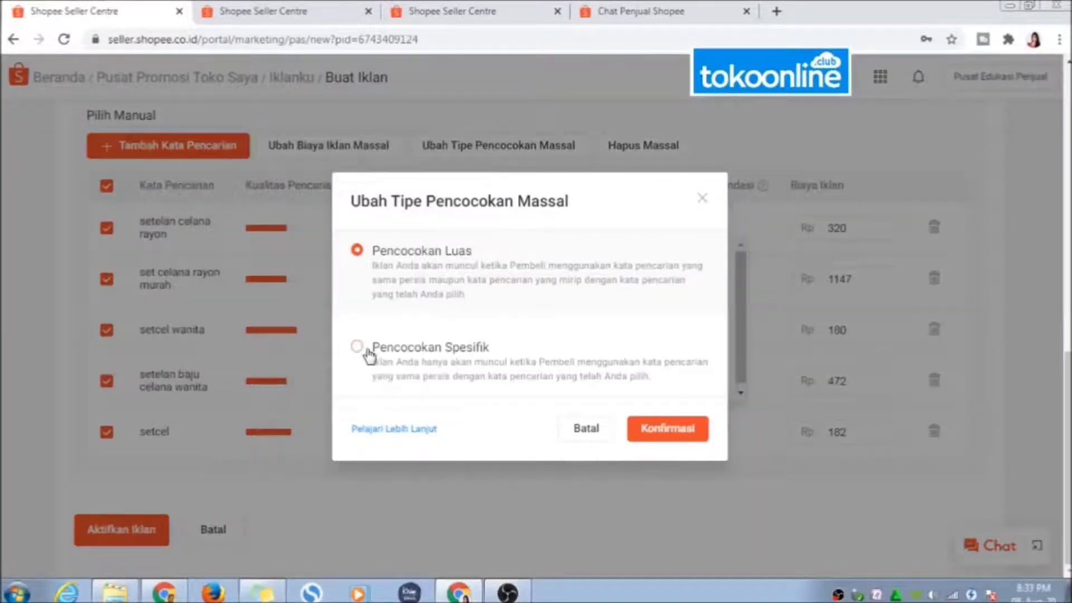
{"action": "left_click", "coordinate": [364, 350]}
{"action": "left_click", "coordinate": [651, 435]}
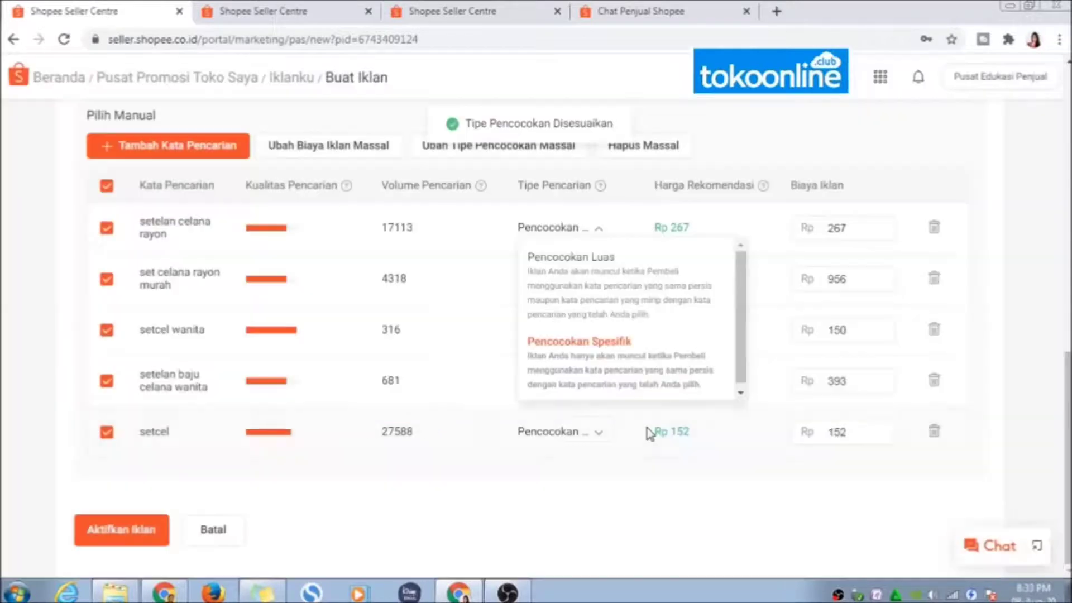
{"action": "left_click", "coordinate": [598, 229]}
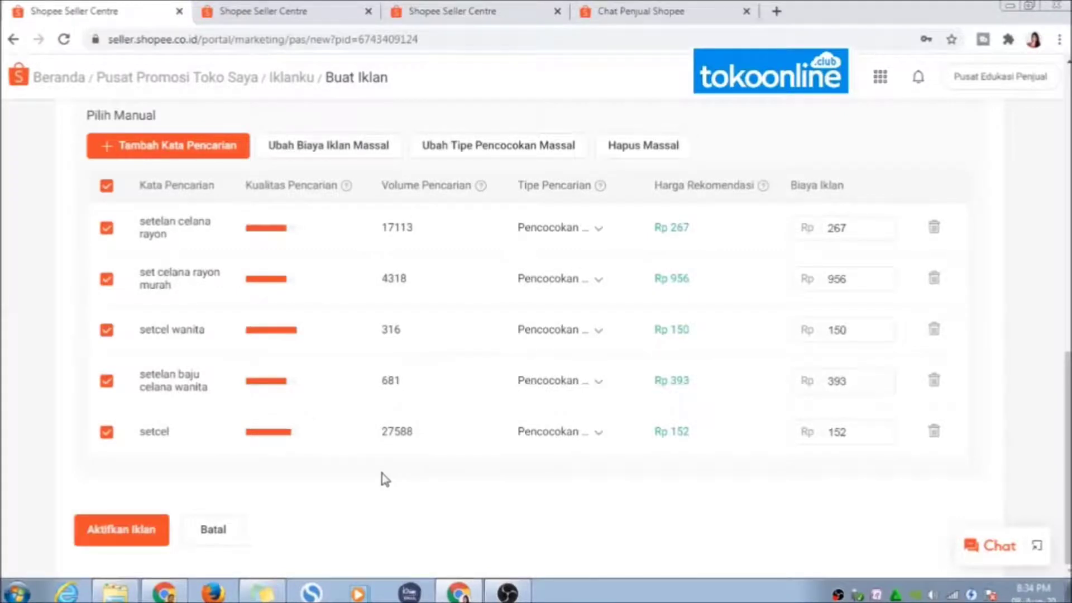
Activate the keyword ad, plus the offered Iklan Produk Serupa for the same product at Rp 100 per click.
{"action": "left_click", "coordinate": [133, 533]}
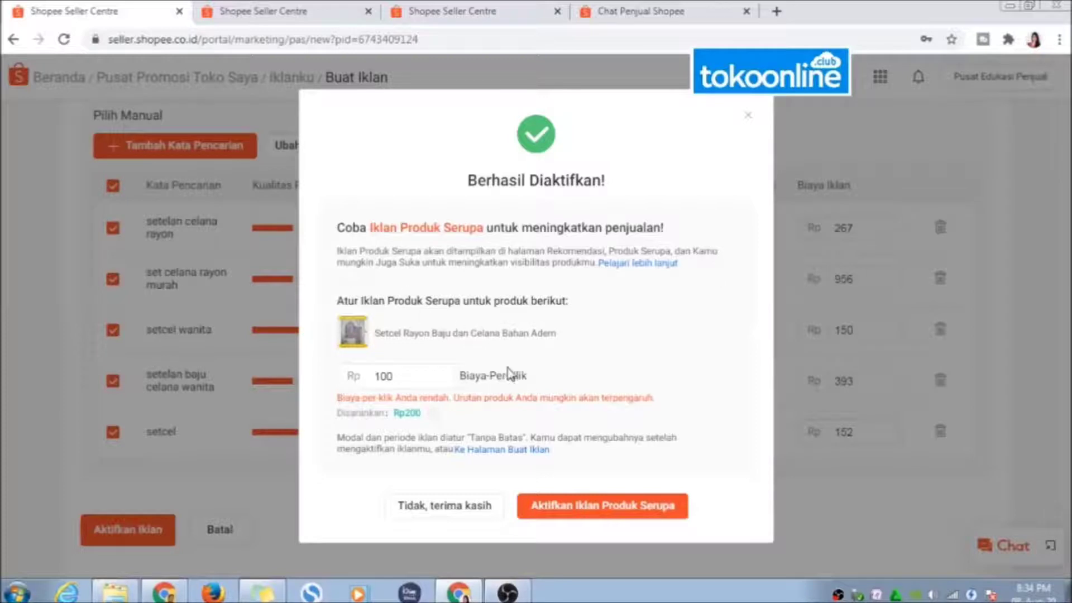
{"action": "left_click", "coordinate": [601, 511]}
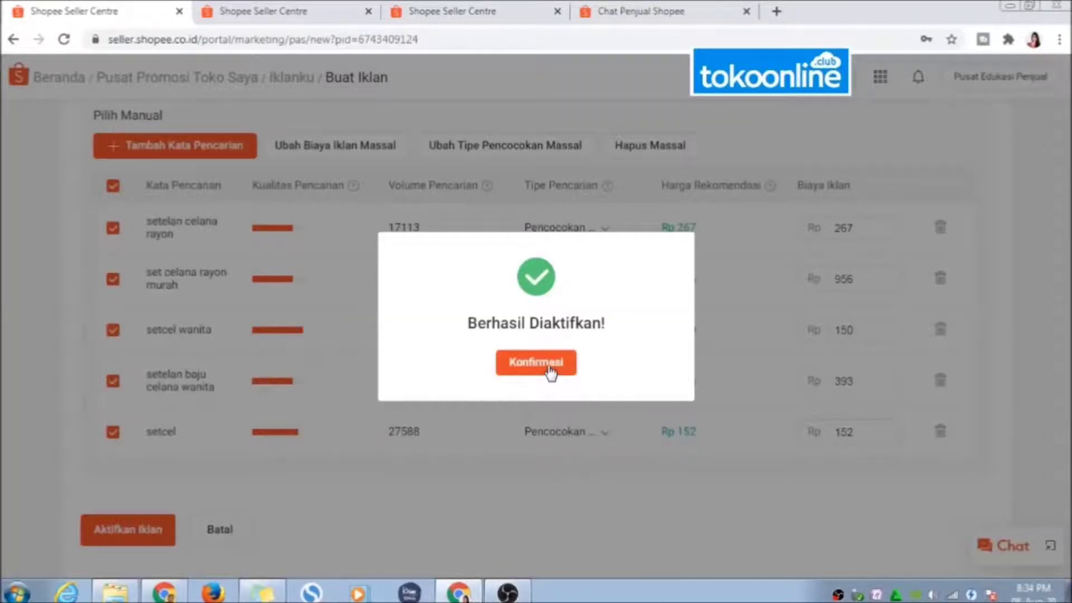
{"action": "left_click", "coordinate": [549, 370]}
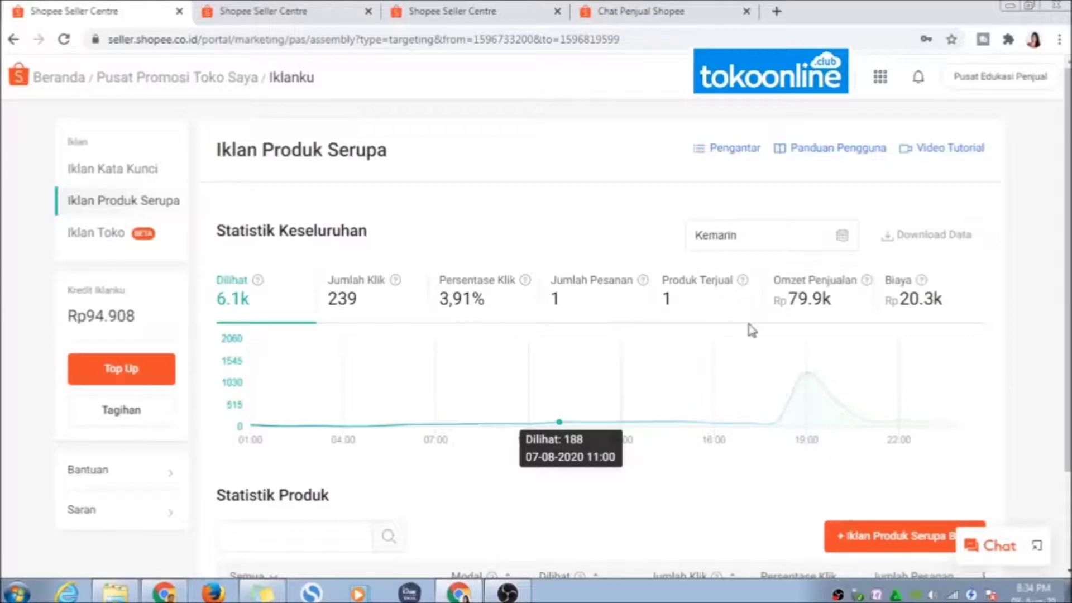
Check the Setcel Rayon ad's entries in the Iklan Produk Serupa and Iklan Kata Kunci product statistics.
{"action": "scroll", "coordinate": [1044, 229], "scroll_direction": "down", "scroll_amount": 8}
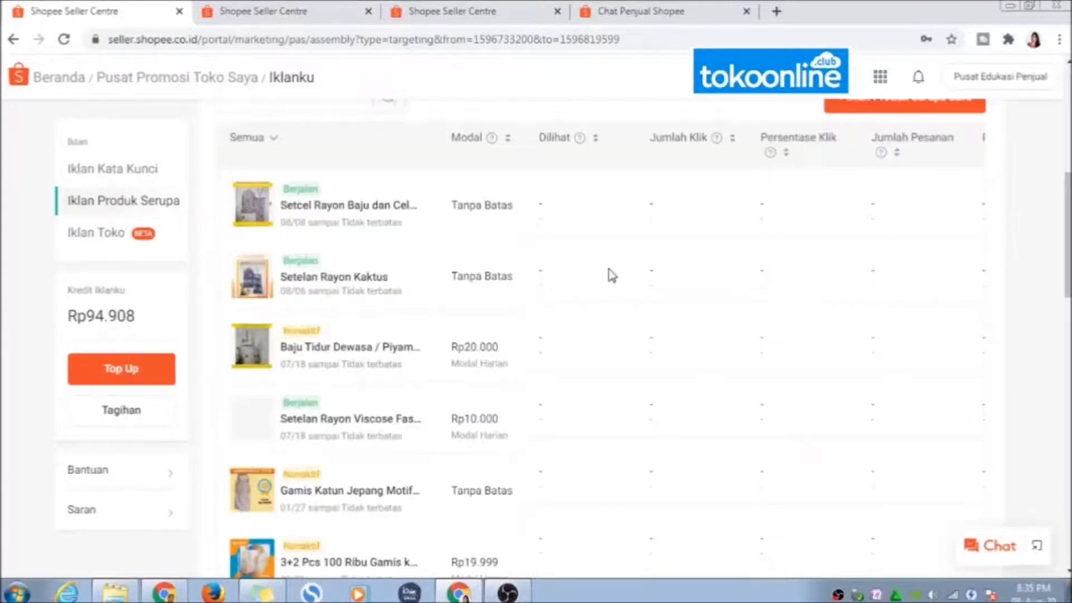
{"action": "scroll", "coordinate": [500, 292], "scroll_direction": "up", "scroll_amount": 3}
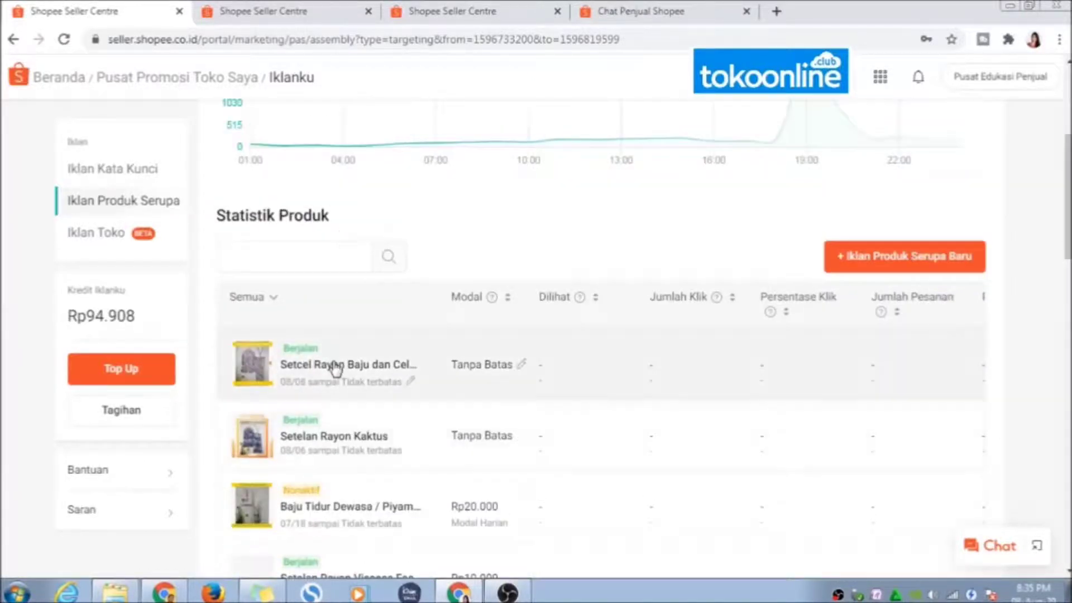
{"action": "scroll", "coordinate": [337, 368], "scroll_direction": "up", "scroll_amount": 3}
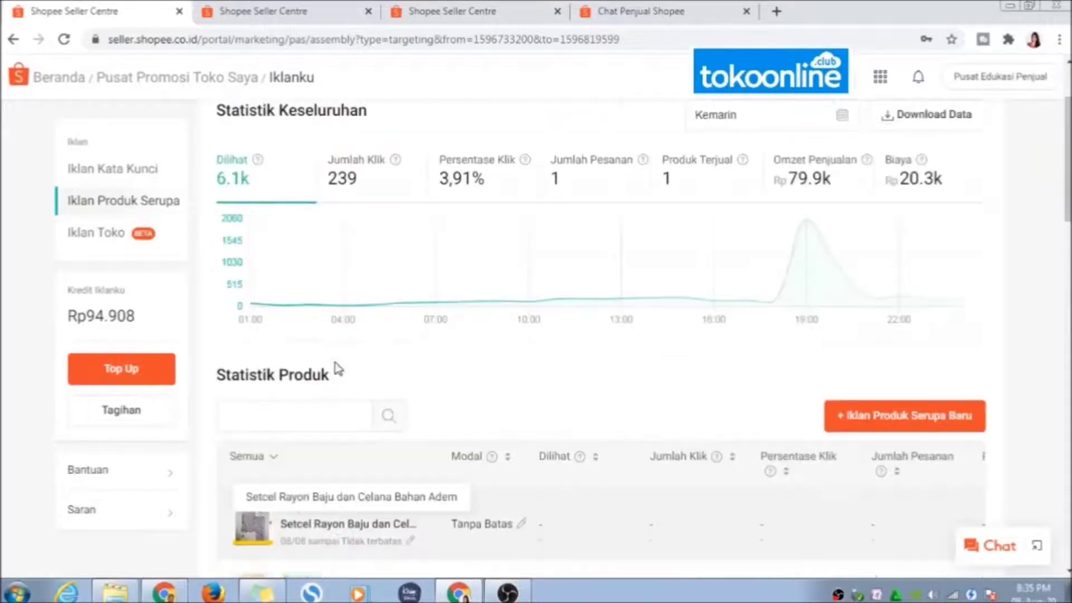
{"action": "left_click", "coordinate": [141, 171]}
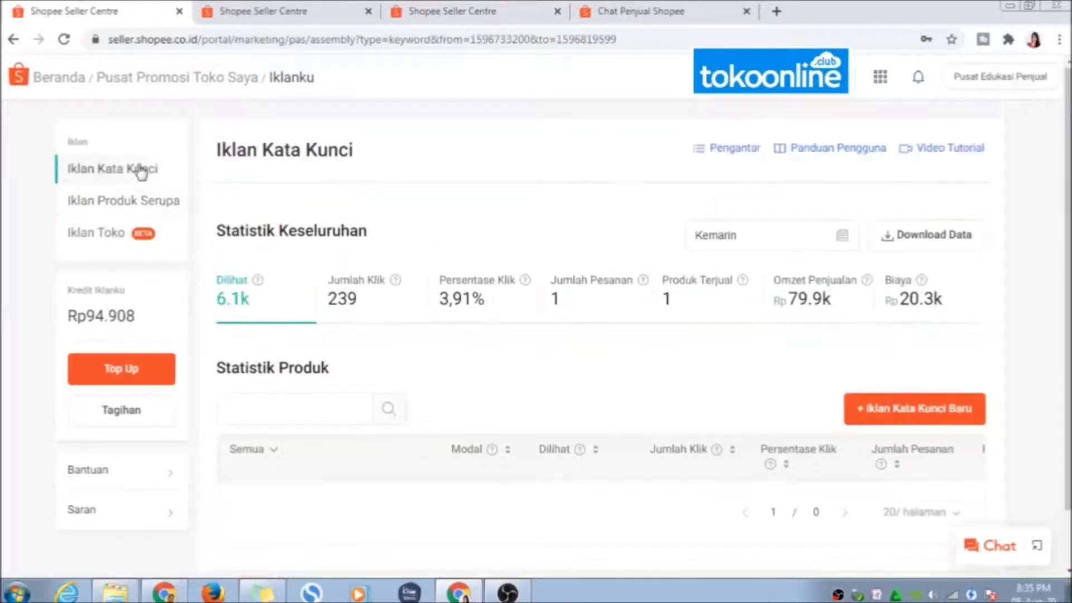
{"action": "scroll", "coordinate": [402, 293], "scroll_direction": "down", "scroll_amount": 2}
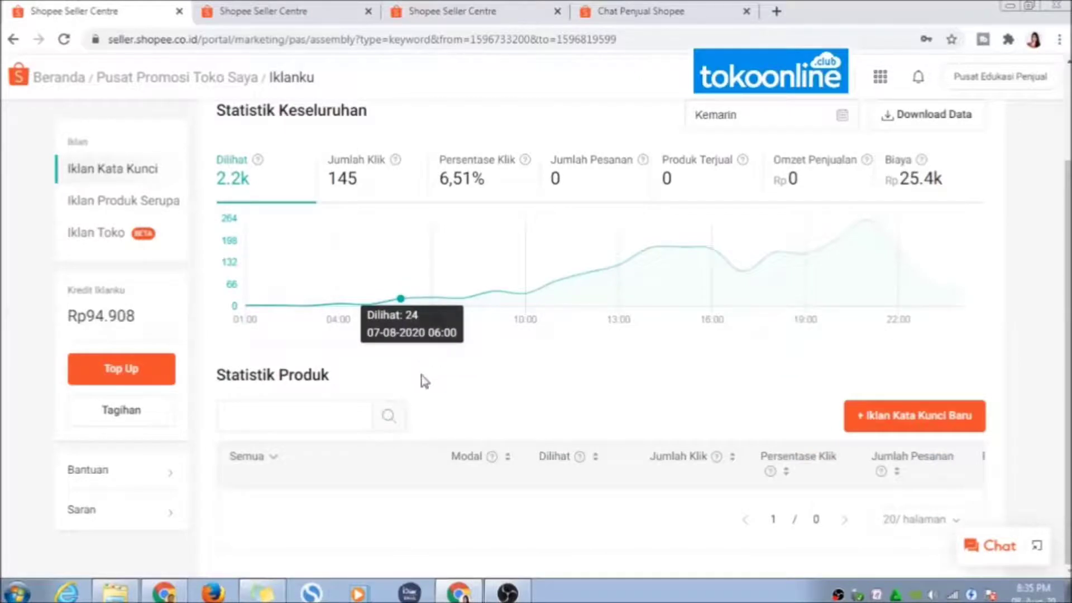
{"action": "scroll", "coordinate": [424, 382], "scroll_direction": "down", "scroll_amount": 4}
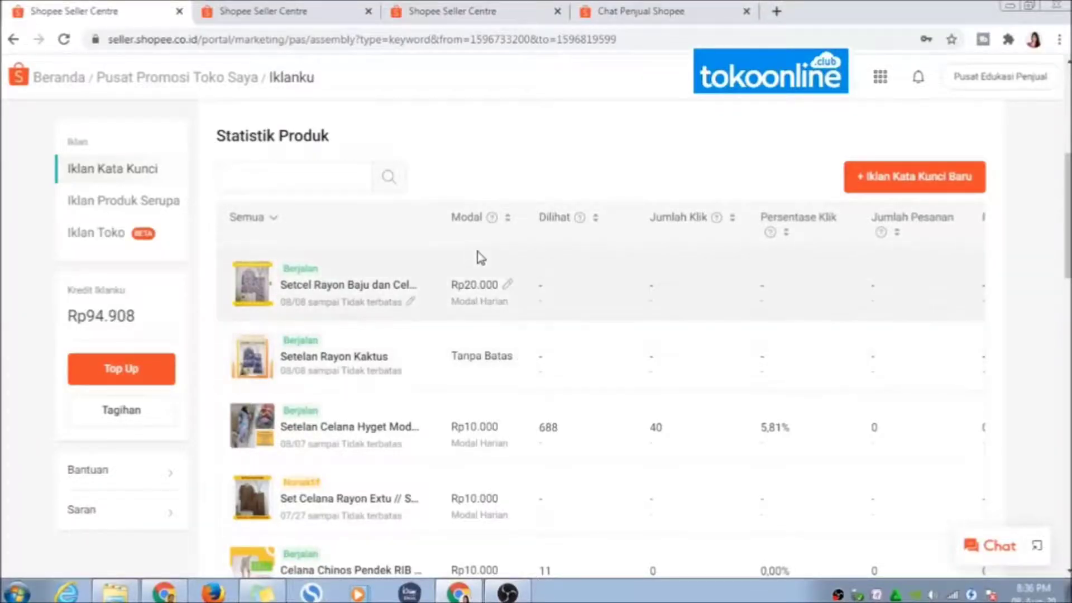
Examine the overall and per-product statistics of the Iklan Produk Serupa ads, including status, budget, views and clicks.
{"action": "left_click", "coordinate": [160, 211]}
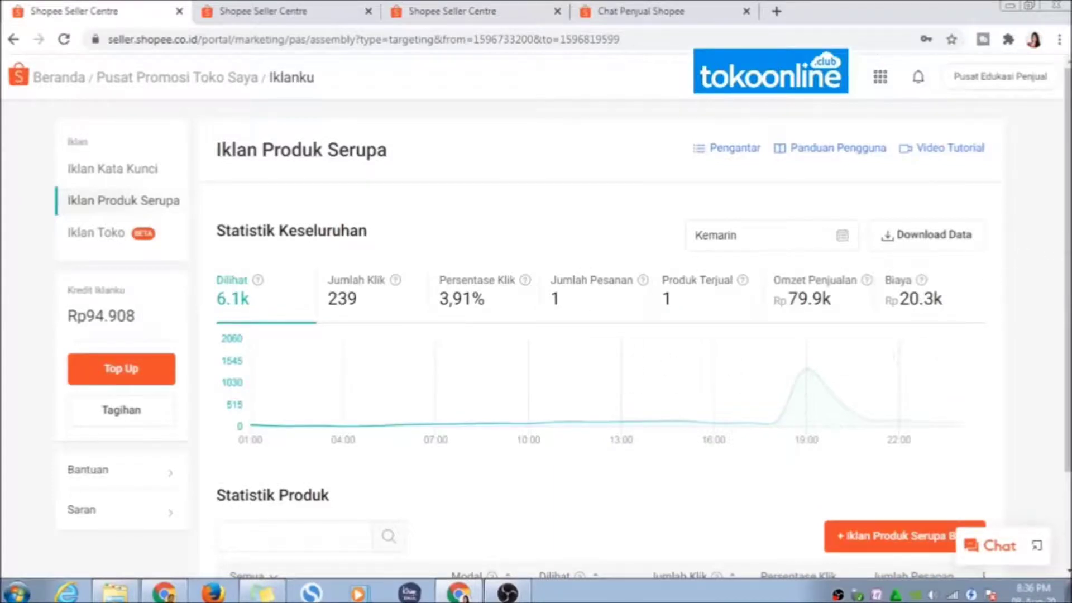
{"action": "scroll", "coordinate": [1064, 187], "scroll_direction": "down", "scroll_amount": 1}
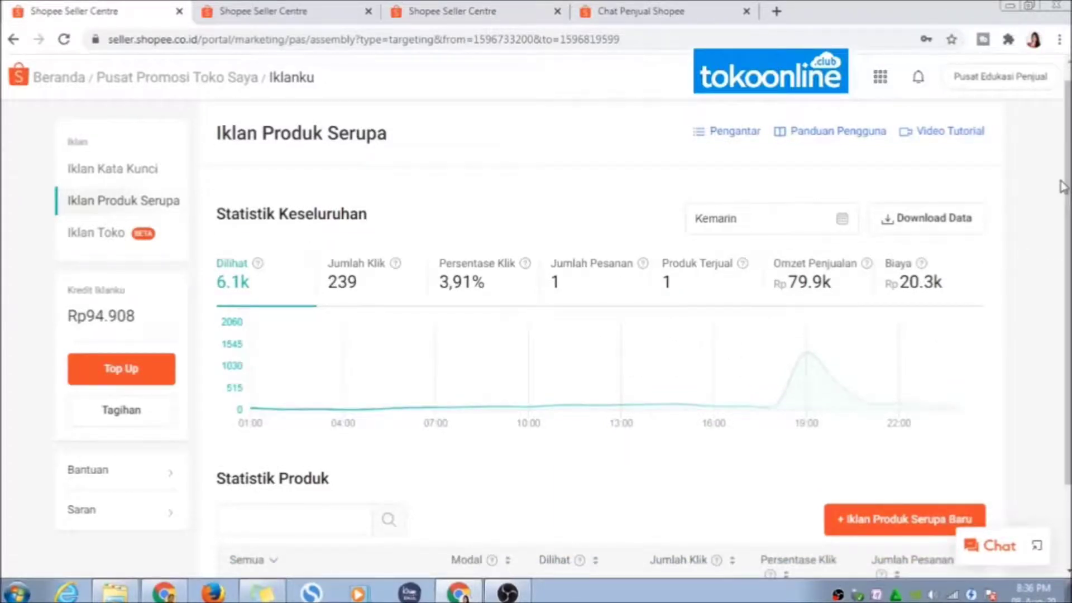
{"action": "scroll", "coordinate": [809, 289], "scroll_direction": "down", "scroll_amount": 8}
{"action": "scroll", "coordinate": [809, 289], "scroll_direction": "down", "scroll_amount": 4}
{"action": "scroll", "coordinate": [809, 289], "scroll_direction": "up", "scroll_amount": 3}
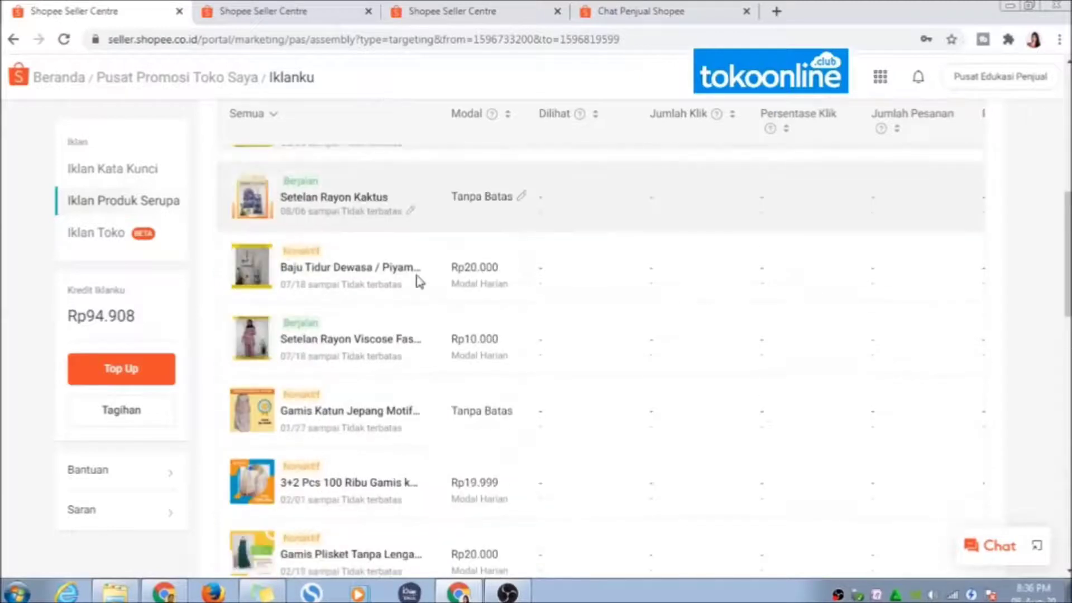
{"action": "scroll", "coordinate": [317, 241], "scroll_direction": "up", "scroll_amount": 5}
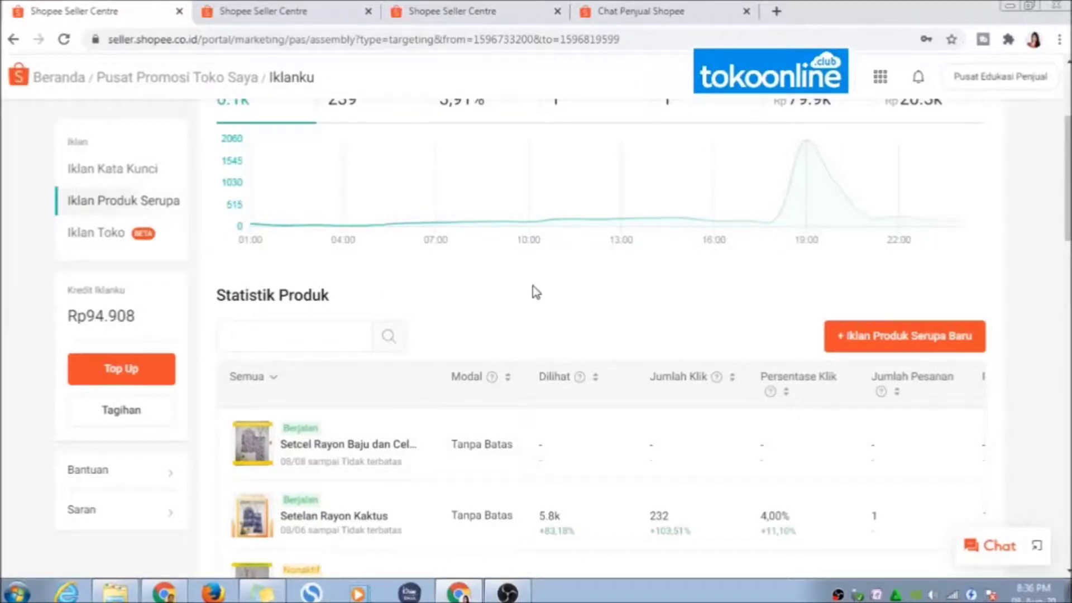
{"action": "scroll", "coordinate": [533, 292], "scroll_direction": "down", "scroll_amount": 5}
{"action": "scroll", "coordinate": [546, 295], "scroll_direction": "up", "scroll_amount": 6}
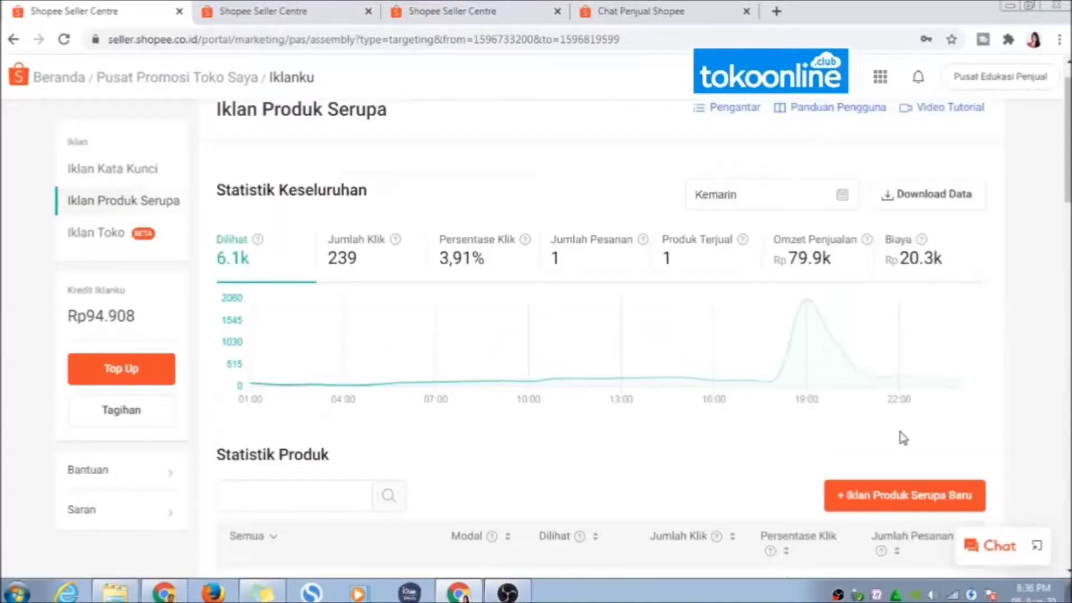
Start a new Iklan Produk Serupa ad for the product Gamis Katun Murah Meriah Promo 3 Cuma 100 Ribu.
{"action": "scroll", "coordinate": [901, 435], "scroll_direction": "down", "scroll_amount": 3}
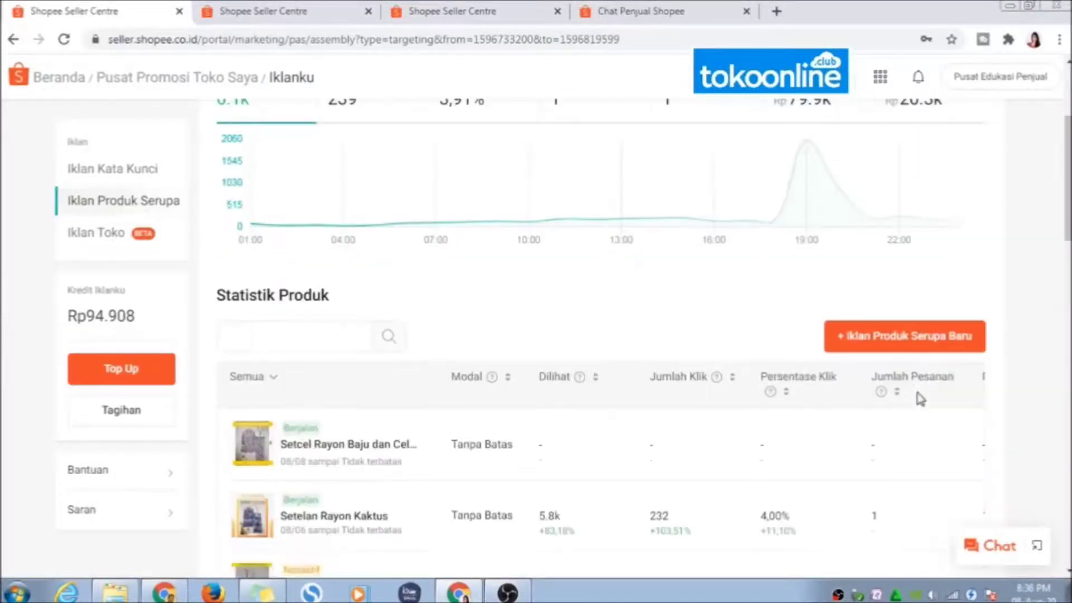
{"action": "left_click", "coordinate": [905, 335]}
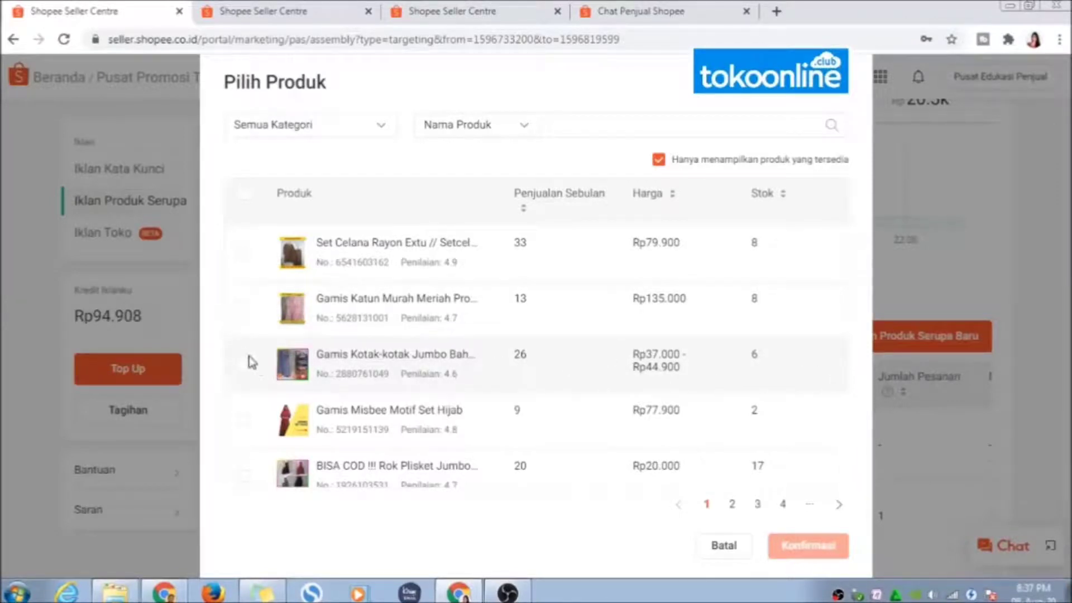
{"action": "left_click", "coordinate": [243, 308]}
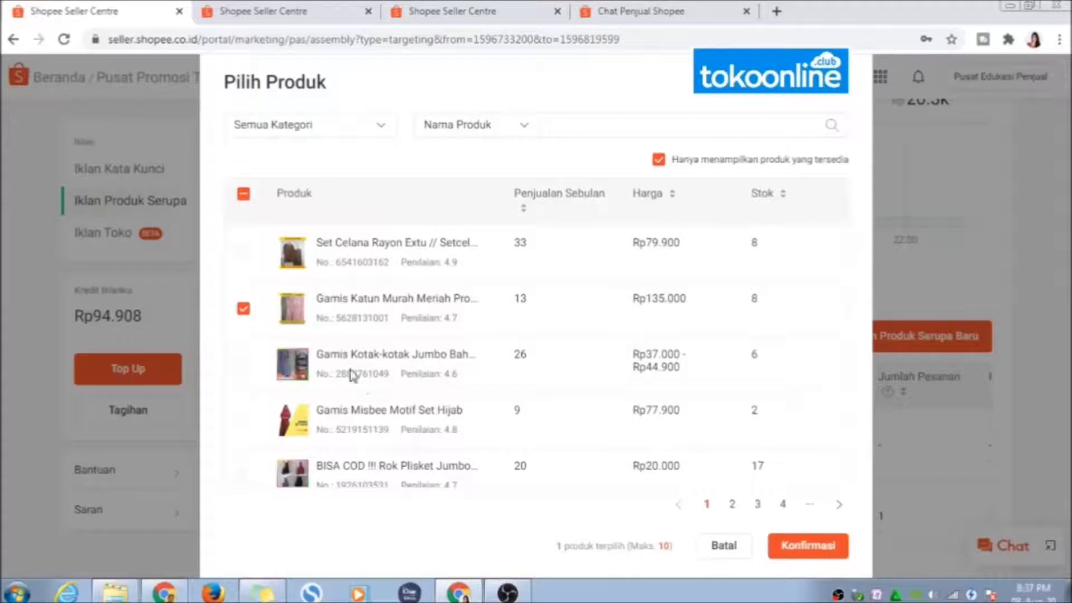
{"action": "left_click", "coordinate": [803, 550]}
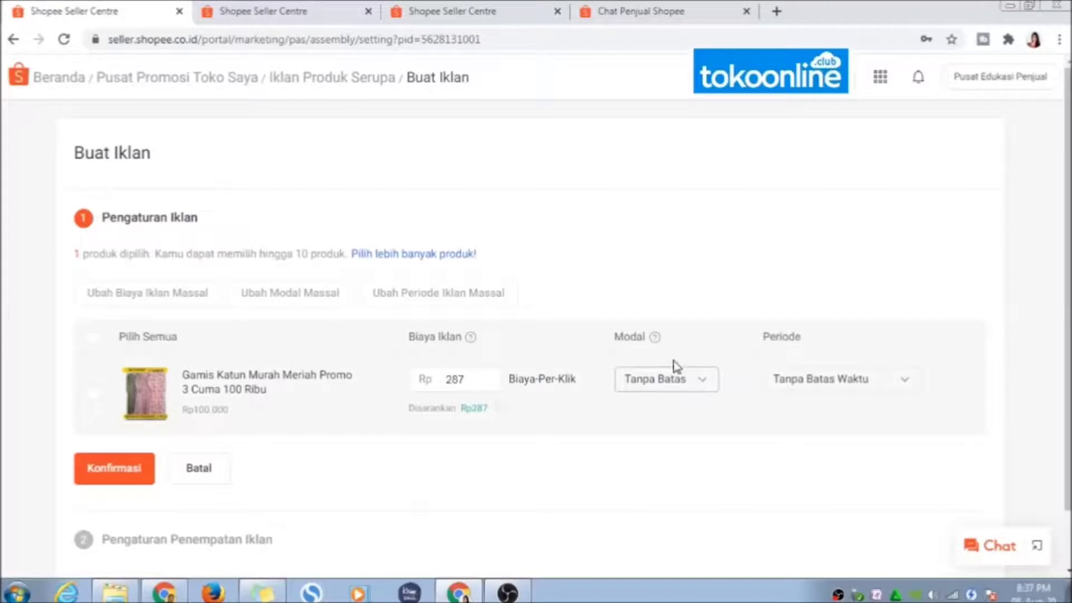
Set the ad's budget to Modal Harian with Rp 10000 per day.
{"action": "left_click", "coordinate": [708, 390]}
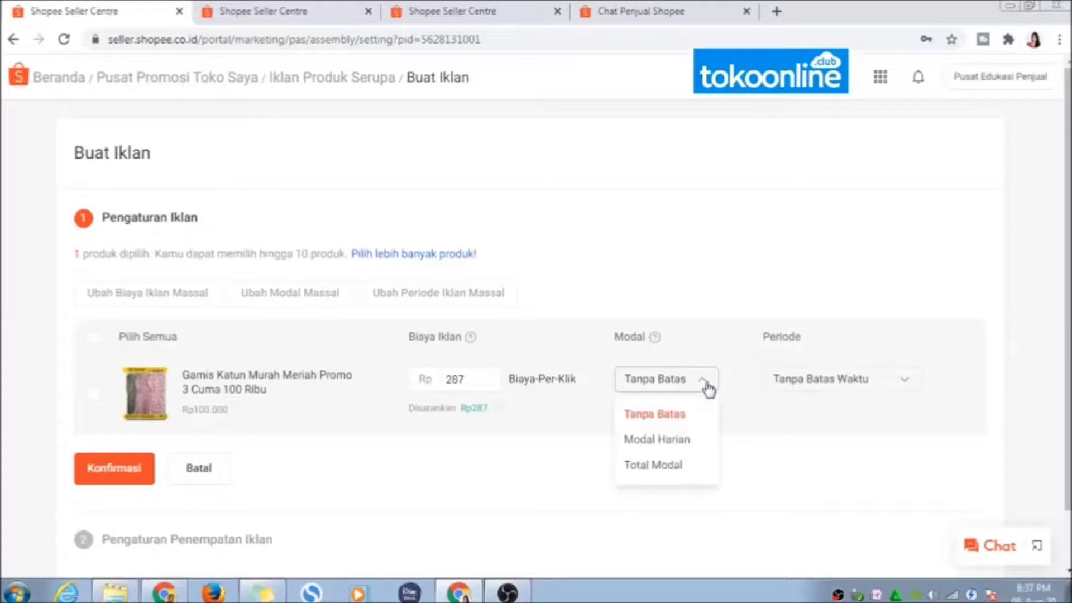
{"action": "left_click", "coordinate": [686, 441]}
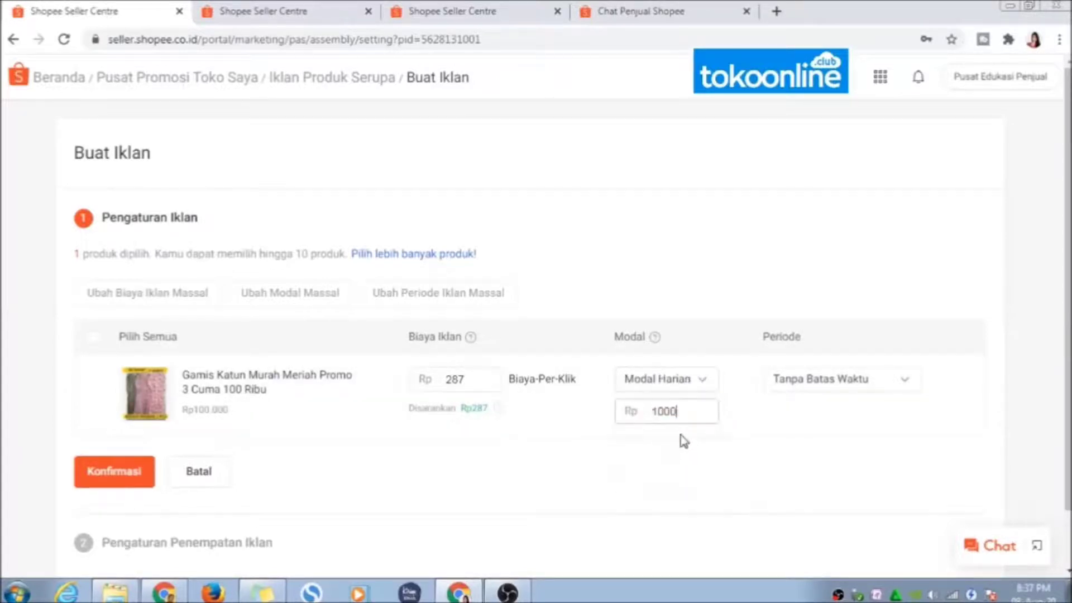
{"action": "double_click", "coordinate": [684, 412]}
{"action": "type", "text": "10000"}
{"action": "left_click", "coordinate": [705, 385]}
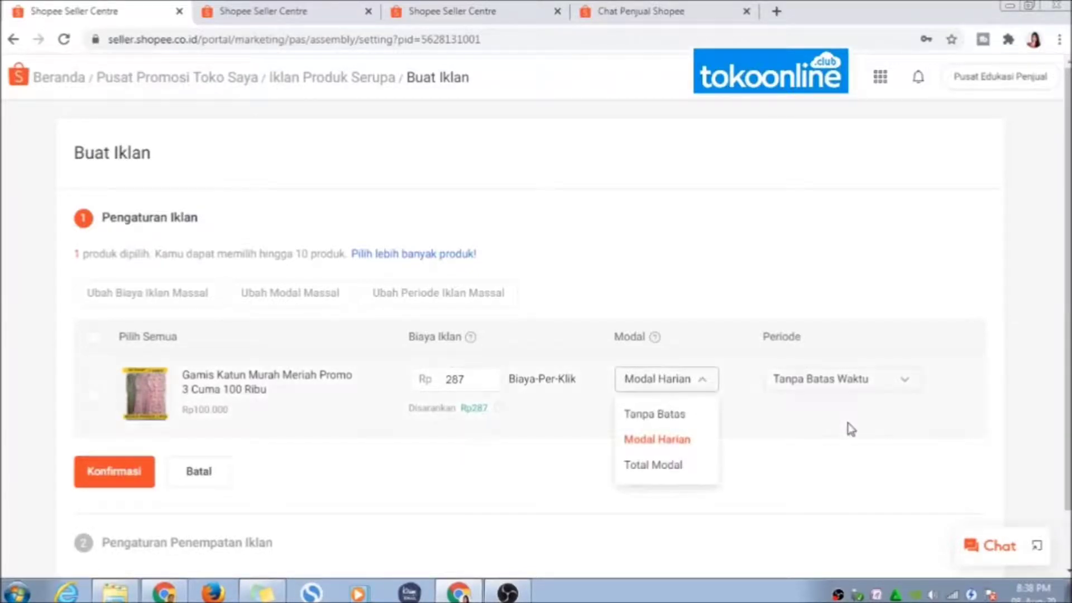
{"action": "left_click", "coordinate": [849, 428]}
Limit the ad period to 2020.08.08-2020.08.12 and confirm the ad settings.
{"action": "left_click", "coordinate": [897, 384]}
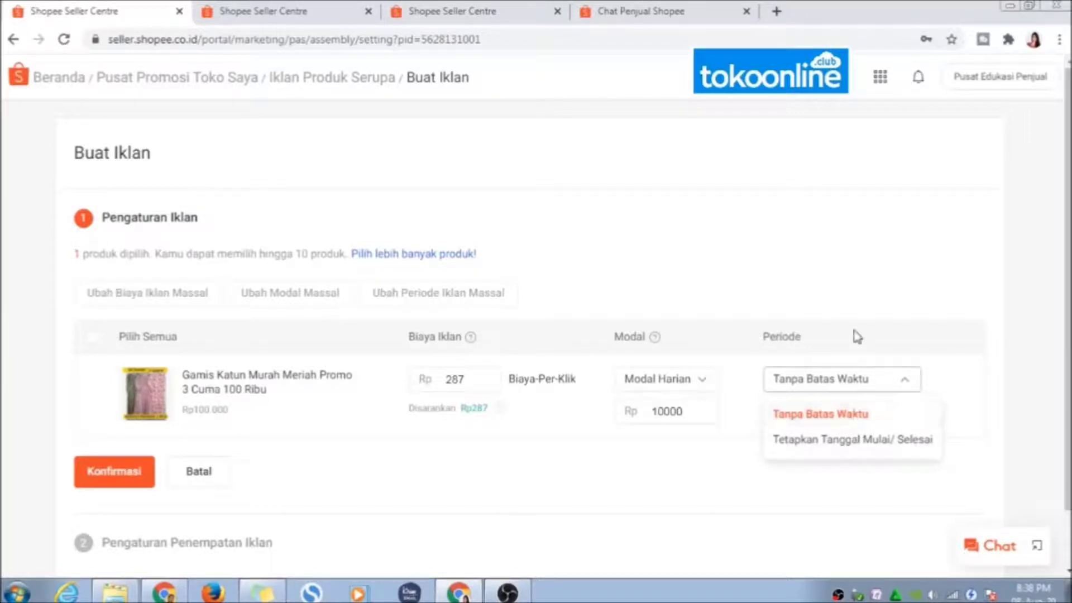
{"action": "left_click", "coordinate": [858, 445]}
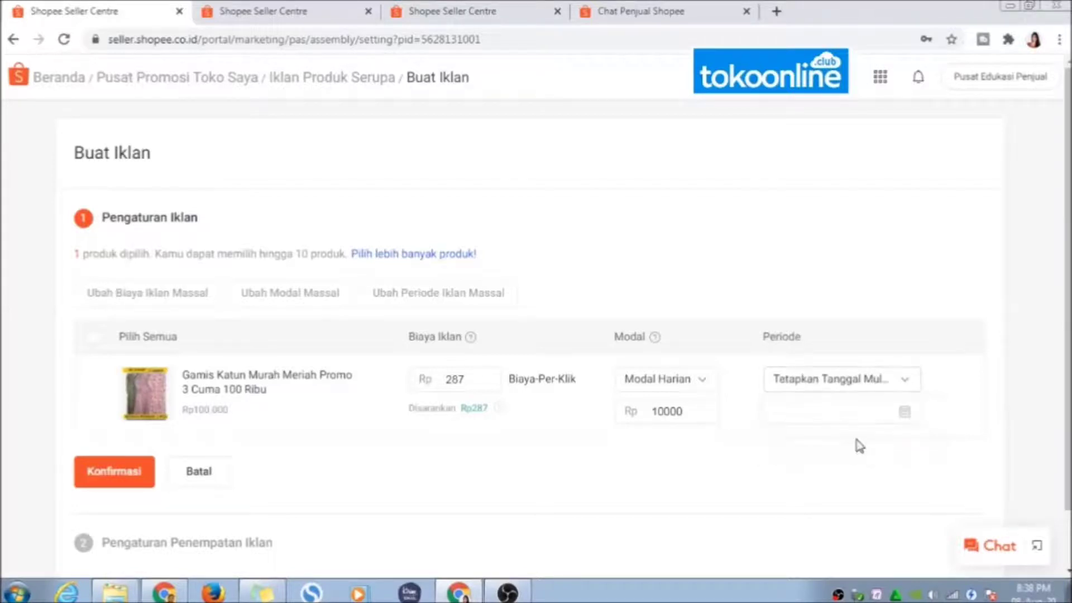
{"action": "left_click", "coordinate": [899, 412]}
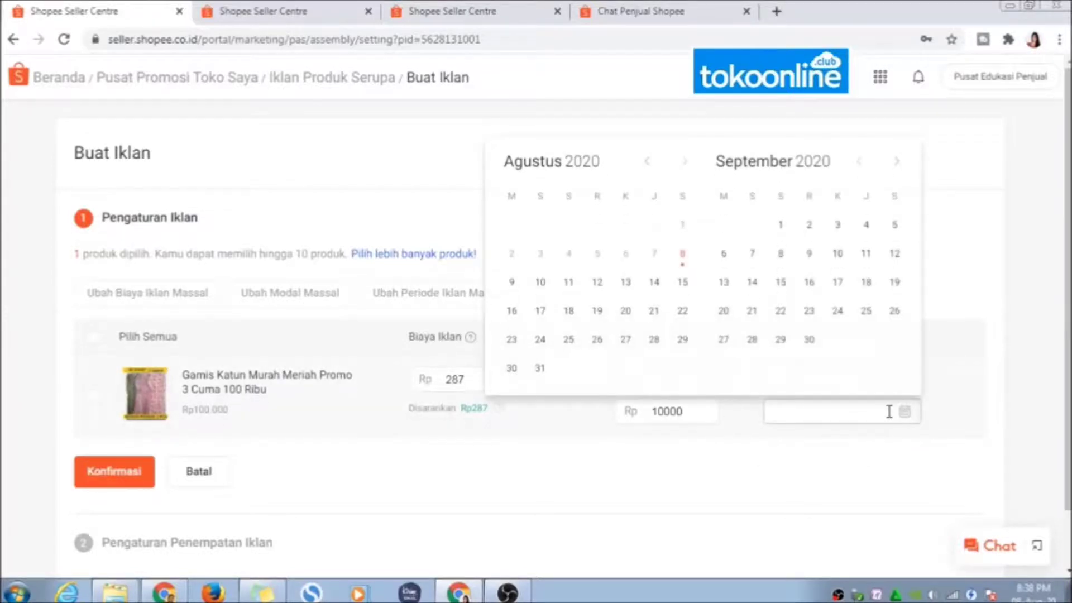
{"action": "left_click", "coordinate": [682, 255]}
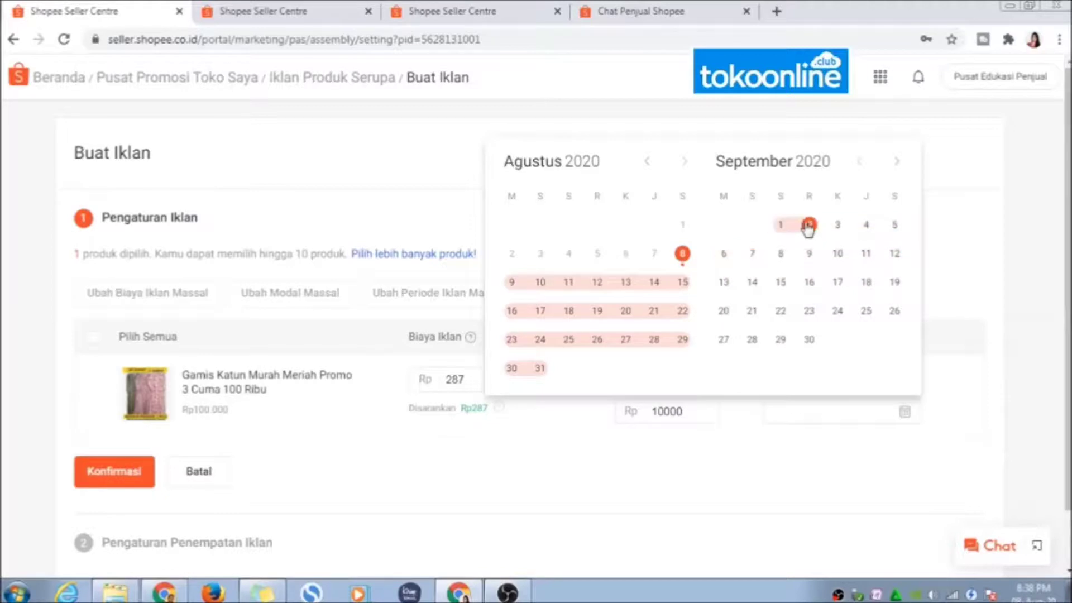
{"action": "left_click", "coordinate": [597, 284]}
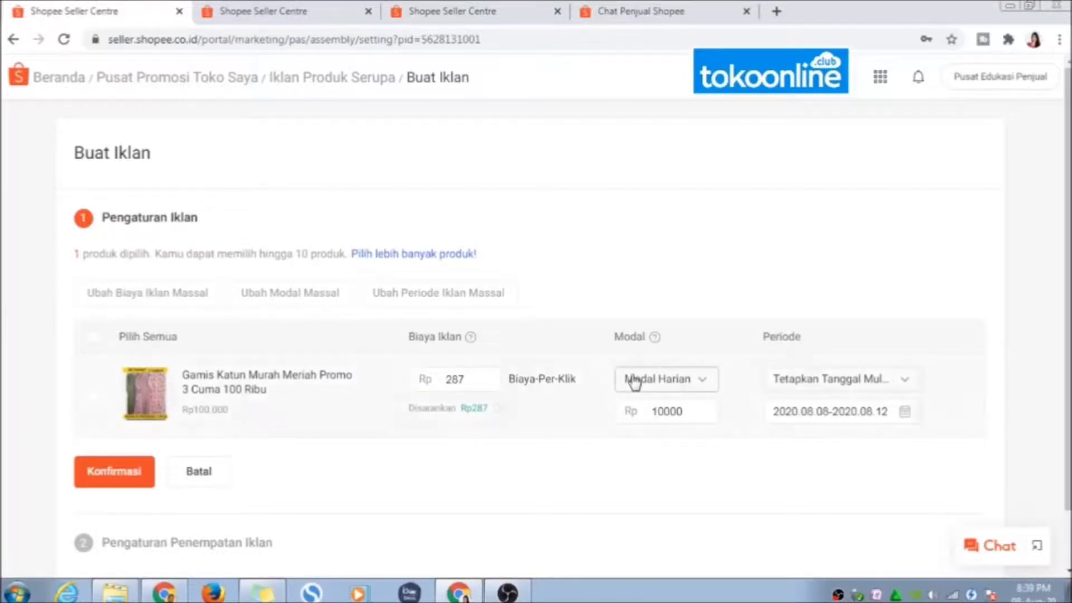
{"action": "scroll", "coordinate": [205, 518], "scroll_direction": "down", "scroll_amount": 1}
{"action": "left_click", "coordinate": [110, 408]}
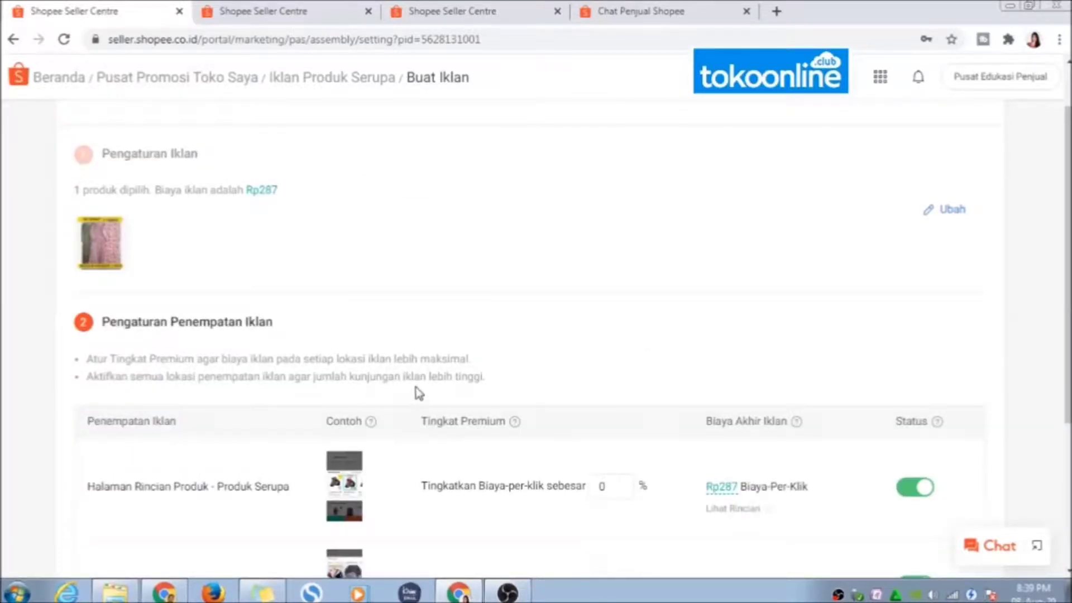
Examine the three ad placements with their premium levels, final cost per click and status.
{"action": "scroll", "coordinate": [416, 392], "scroll_direction": "down", "scroll_amount": 4}
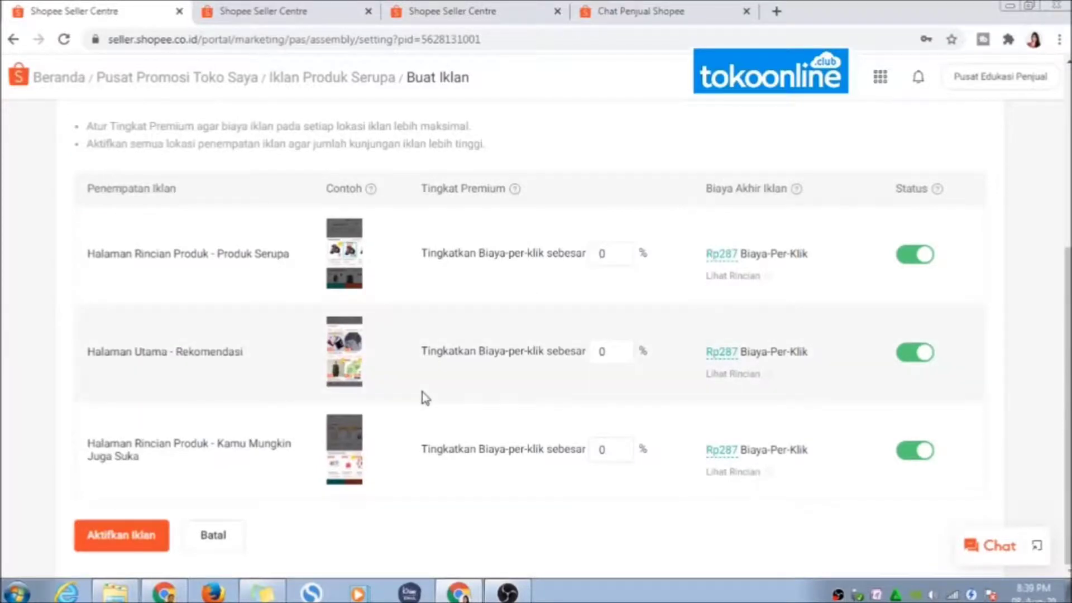
{"action": "scroll", "coordinate": [423, 394], "scroll_direction": "up", "scroll_amount": 1}
{"action": "scroll", "coordinate": [427, 398], "scroll_direction": "down", "scroll_amount": 1}
{"action": "scroll", "coordinate": [437, 392], "scroll_direction": "up", "scroll_amount": 3}
{"action": "scroll", "coordinate": [291, 340], "scroll_direction": "down", "scroll_amount": 1}
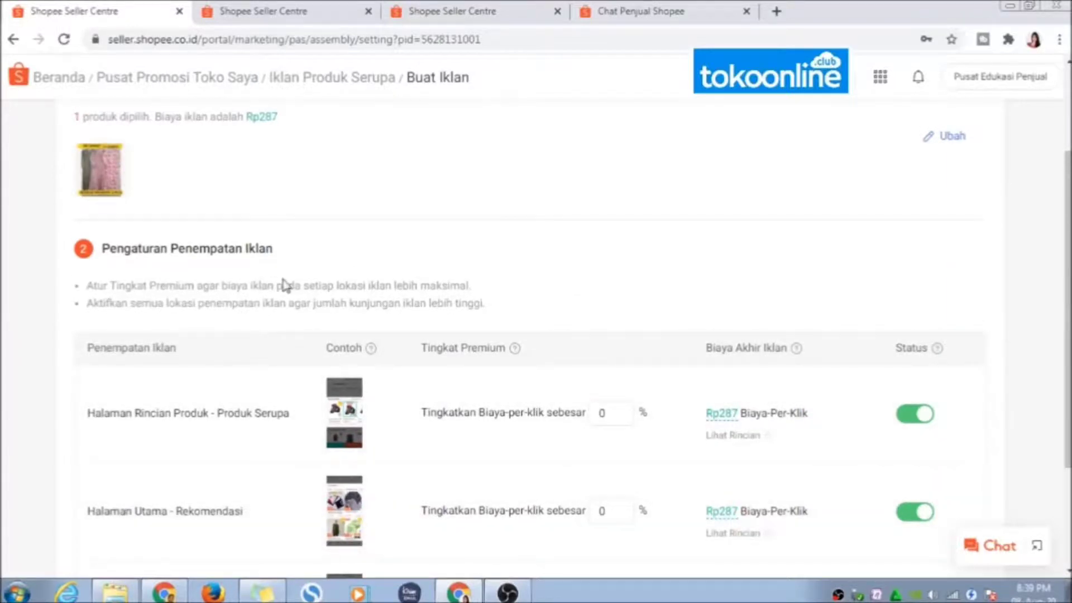
{"action": "scroll", "coordinate": [286, 285], "scroll_direction": "up", "scroll_amount": 1}
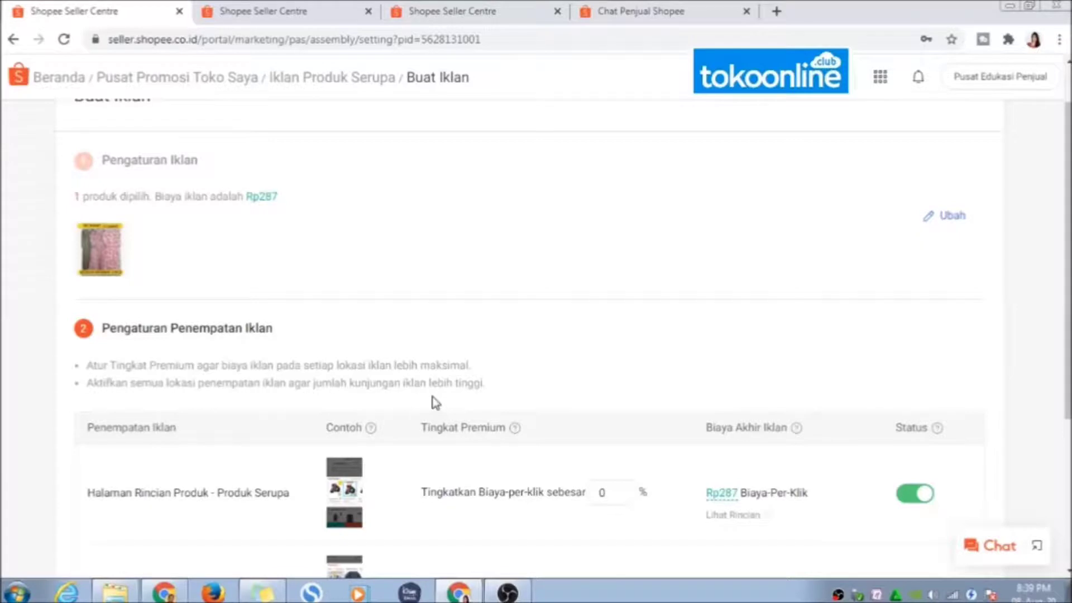
{"action": "scroll", "coordinate": [435, 402], "scroll_direction": "down", "scroll_amount": 4}
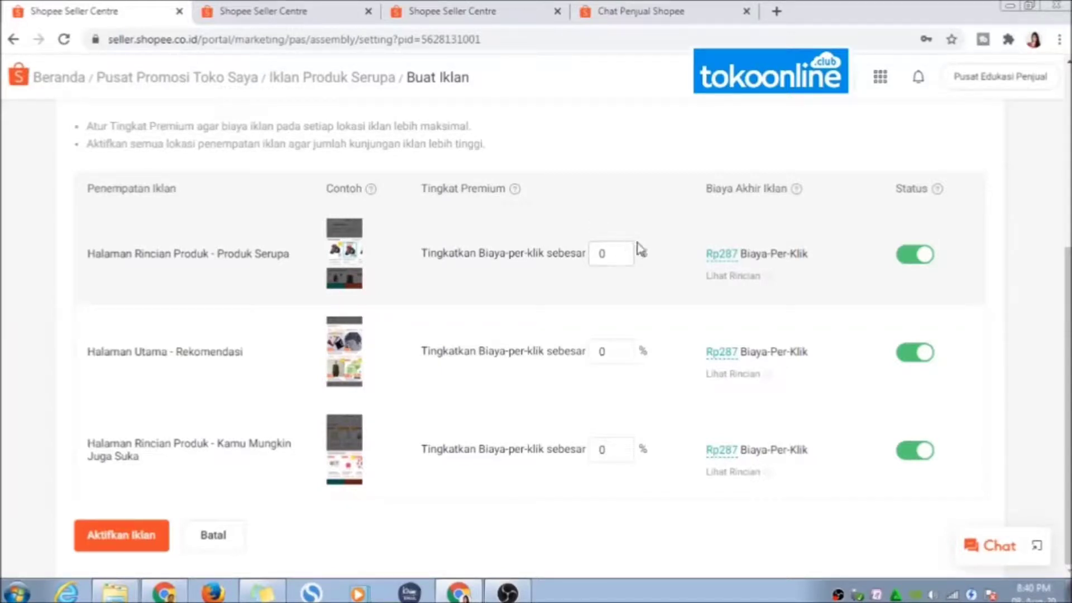
{"action": "mouse_move", "coordinate": [728, 263]}
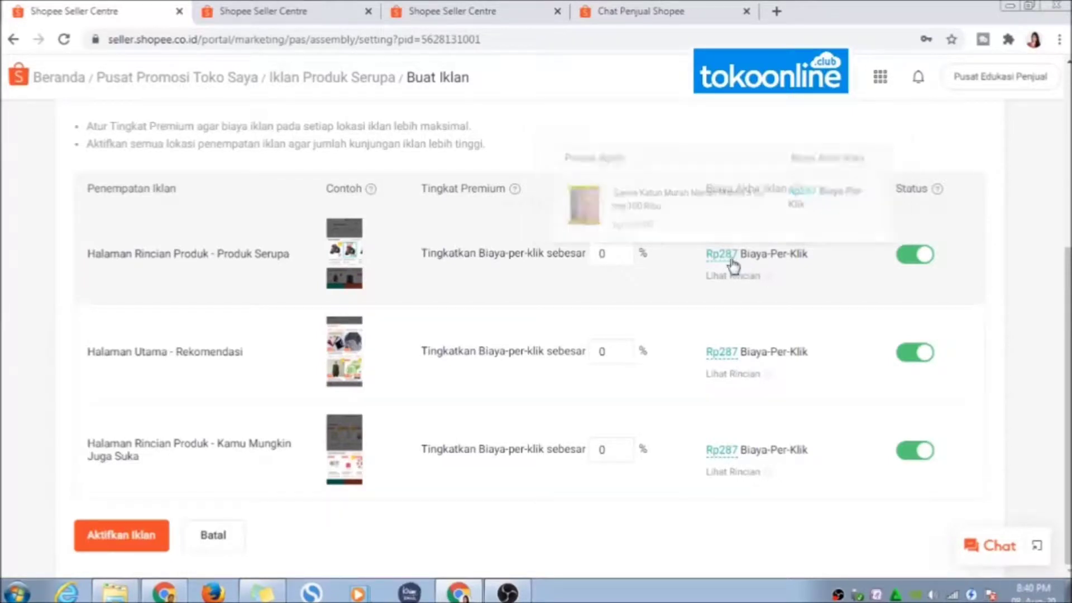
Raise the cost per click by 25% for the Halaman Rincian Produk - Produk Serupa placement.
{"action": "left_click", "coordinate": [615, 254]}
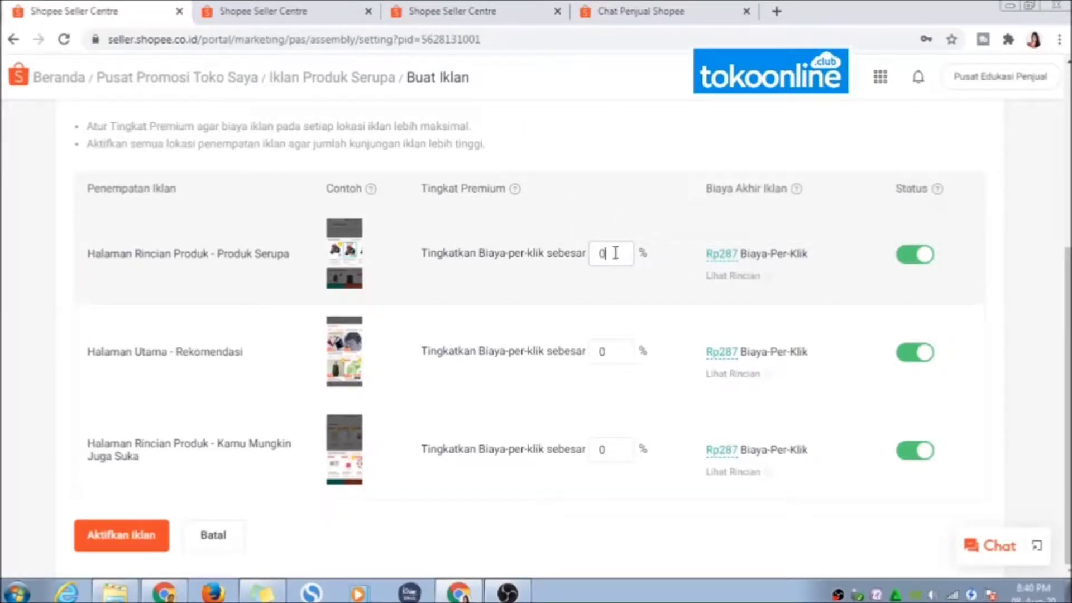
{"action": "left_click_drag", "start_coordinate": [615, 249], "coordinate": [511, 248]}
{"action": "type", "text": "25"}
{"action": "left_click", "coordinate": [638, 315]}
{"action": "mouse_move", "coordinate": [726, 274]}
Activate the Gamis Katun ad with all three placements enabled and check its entry in the product statistics.
{"action": "mouse_move", "coordinate": [373, 192]}
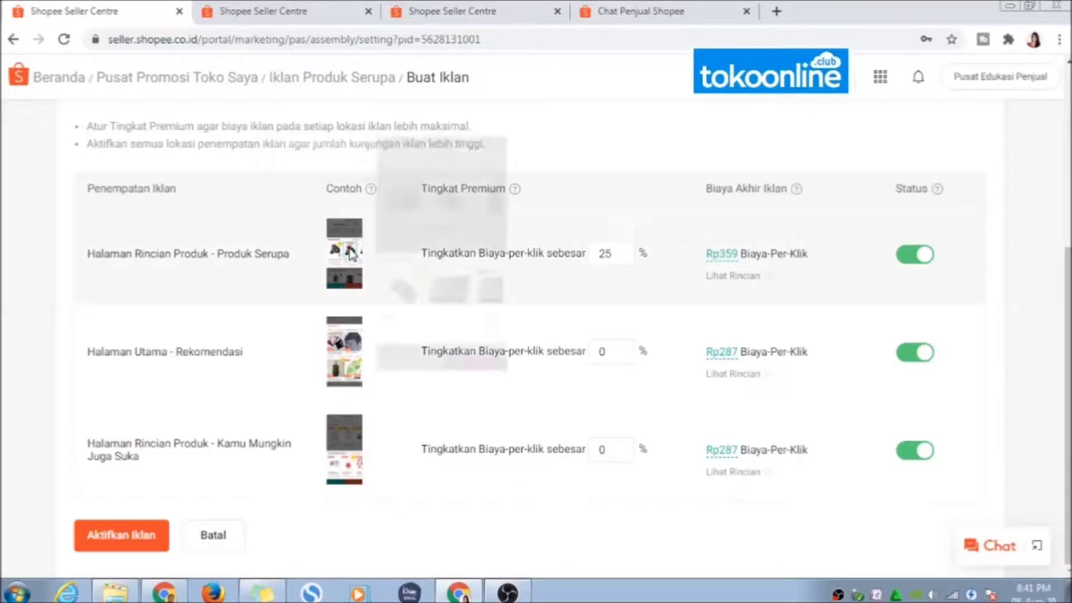
{"action": "mouse_move", "coordinate": [351, 254]}
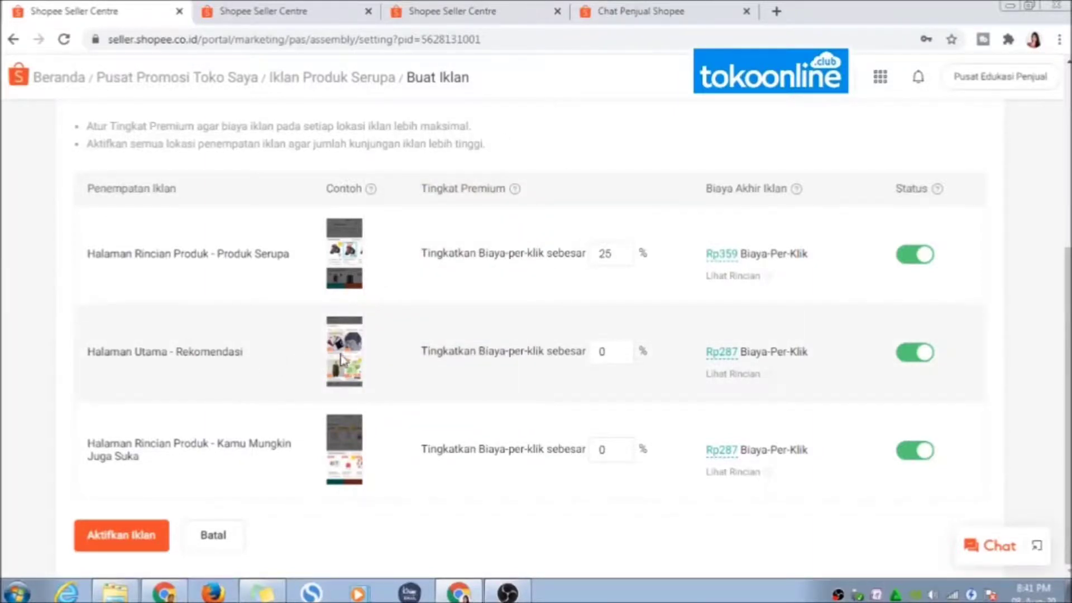
{"action": "mouse_move", "coordinate": [358, 352]}
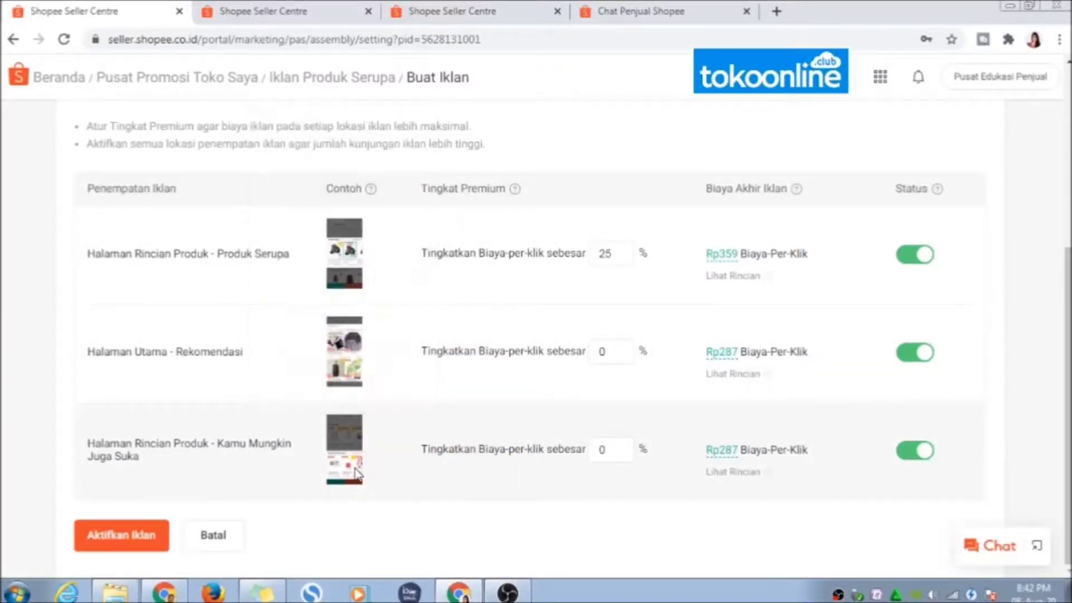
{"action": "mouse_move", "coordinate": [360, 469]}
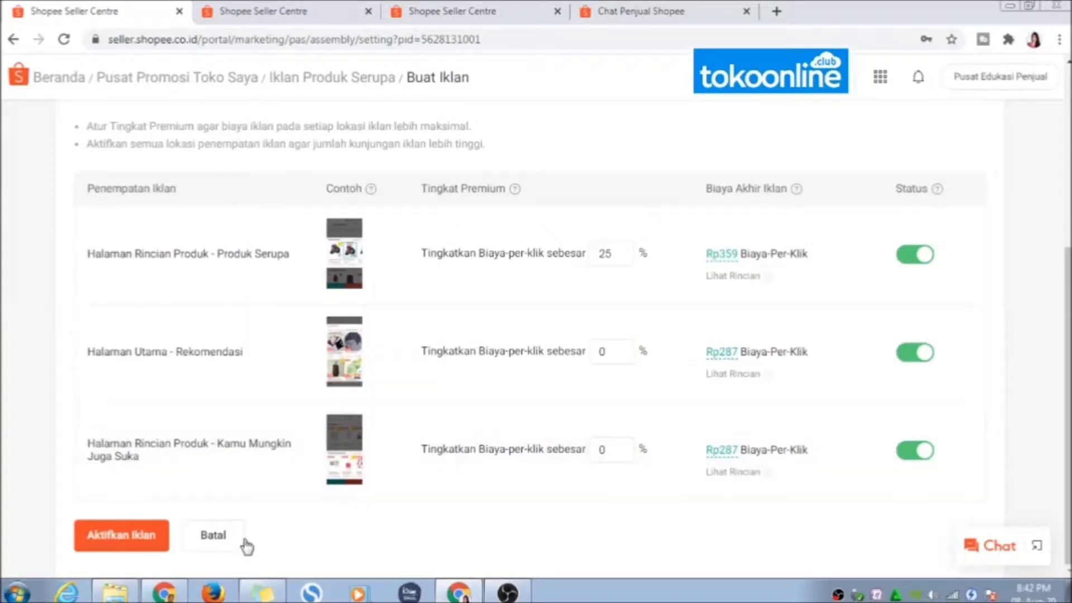
{"action": "left_click", "coordinate": [136, 536]}
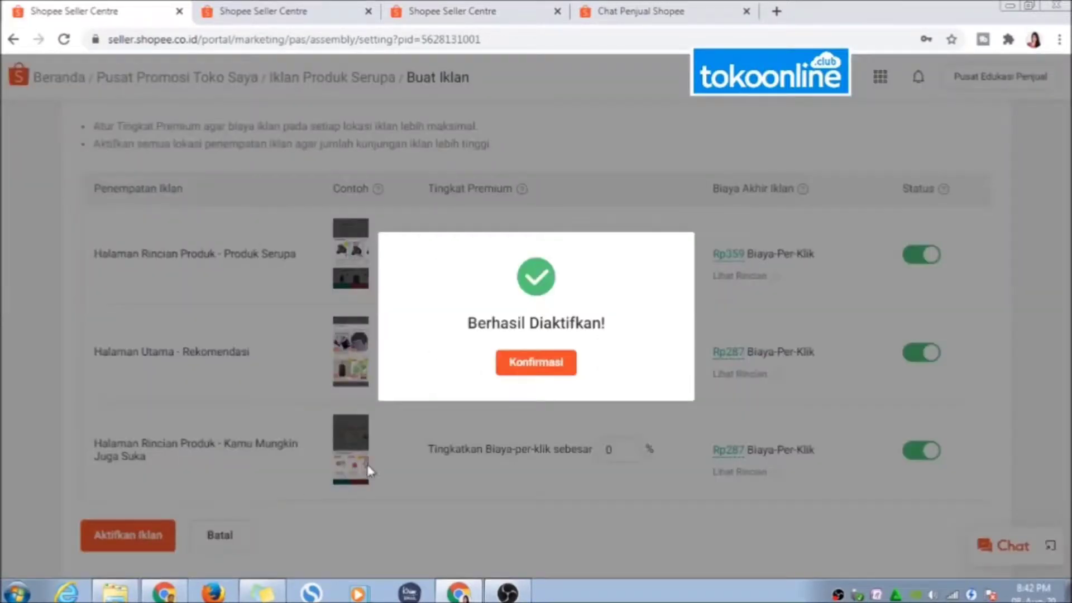
{"action": "left_click", "coordinate": [542, 366]}
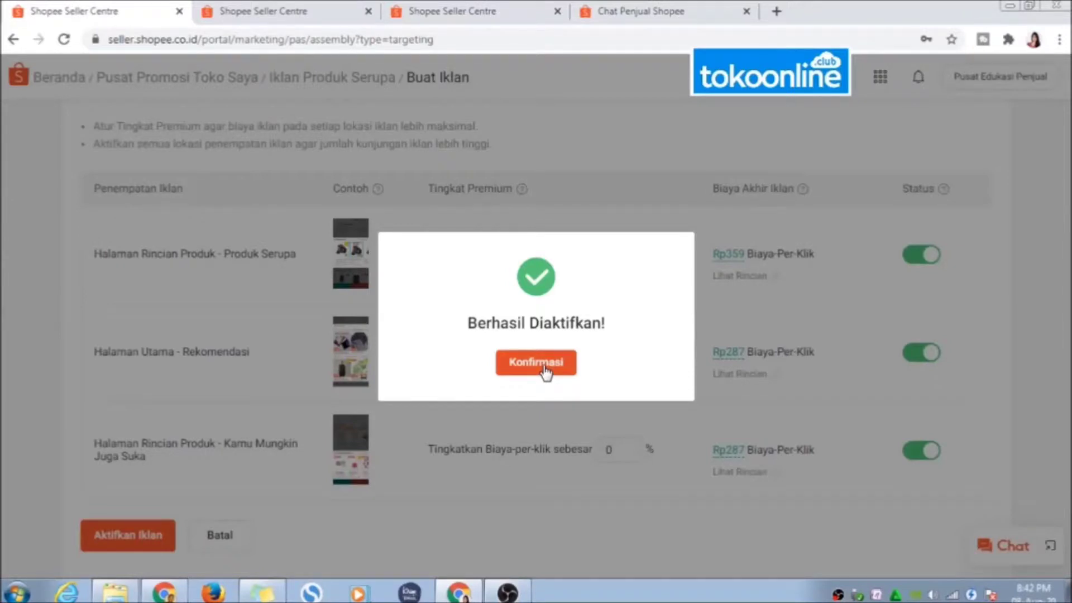
{"action": "left_click", "coordinate": [544, 368]}
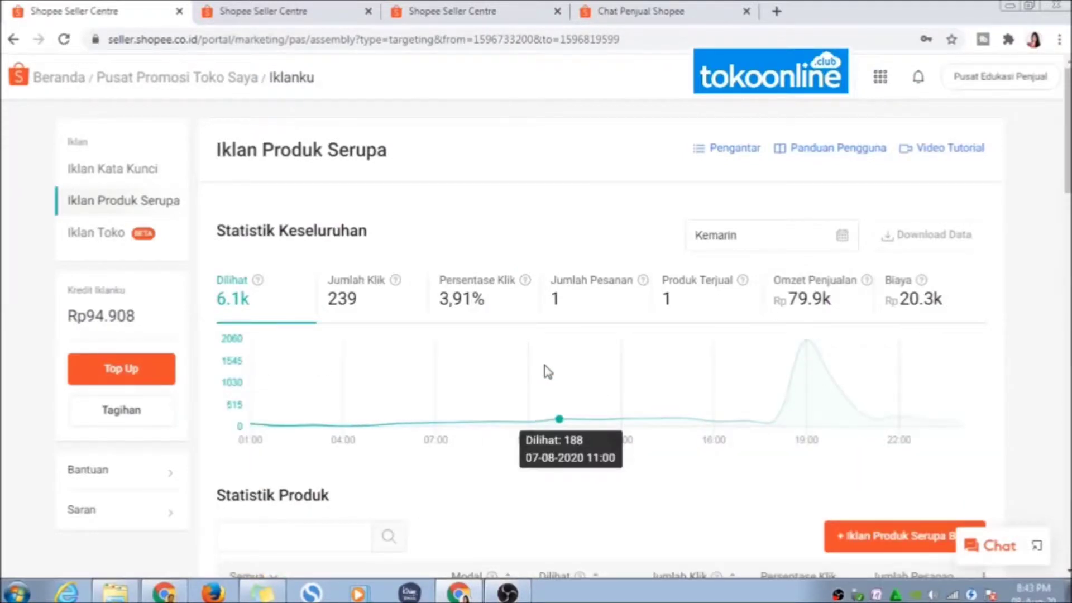
{"action": "scroll", "coordinate": [546, 368], "scroll_direction": "down", "scroll_amount": 4}
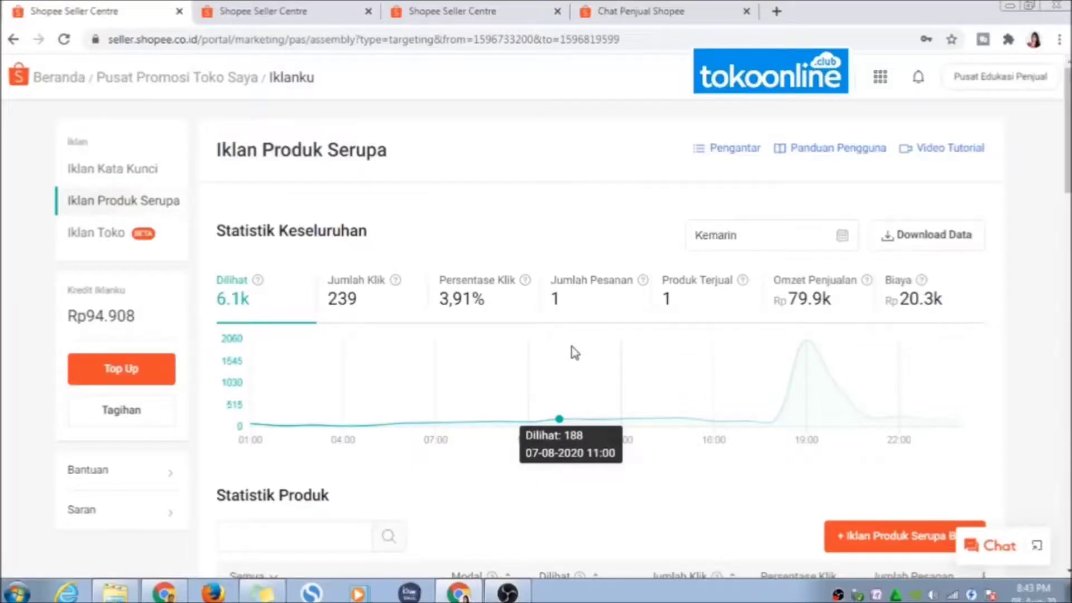
{"action": "scroll", "coordinate": [576, 352], "scroll_direction": "down", "scroll_amount": 1}
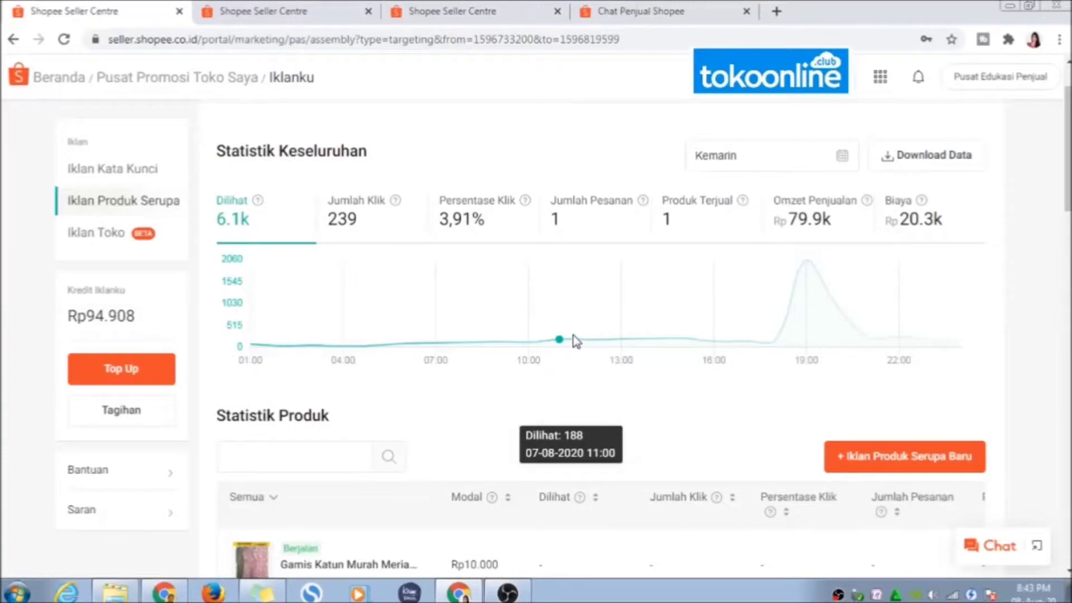
Examine the Iklan Toko ad's statistics and its search keywords with their match types and costs per click.
{"action": "left_click", "coordinate": [111, 237]}
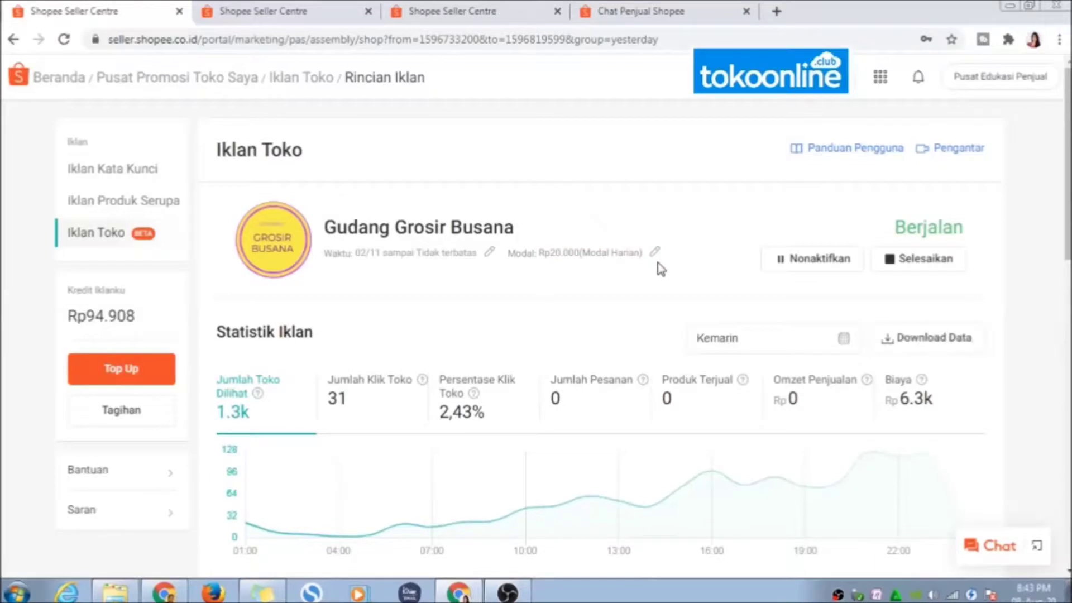
{"action": "scroll", "coordinate": [659, 267], "scroll_direction": "down", "scroll_amount": 3}
{"action": "scroll", "coordinate": [661, 268], "scroll_direction": "down", "scroll_amount": 3}
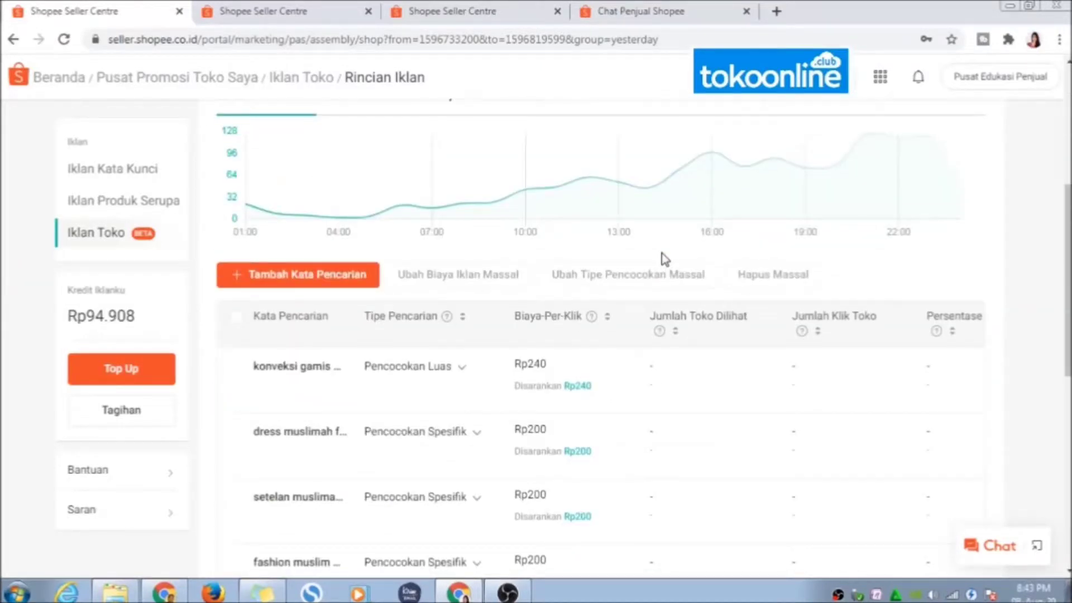
{"action": "scroll", "coordinate": [667, 254], "scroll_direction": "down", "scroll_amount": 3}
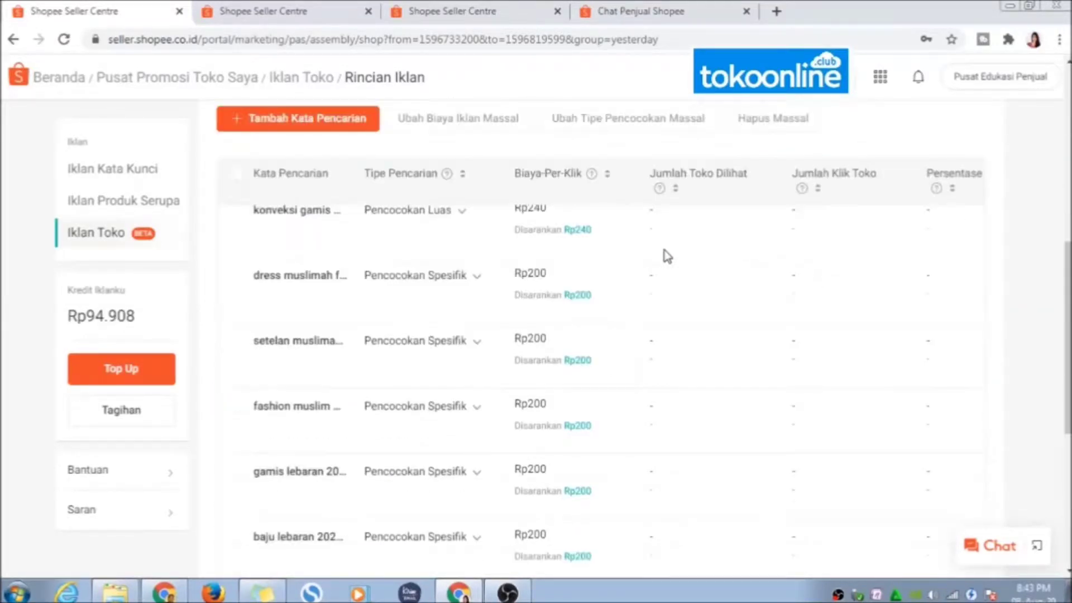
{"action": "scroll", "coordinate": [665, 257], "scroll_direction": "up", "scroll_amount": 1}
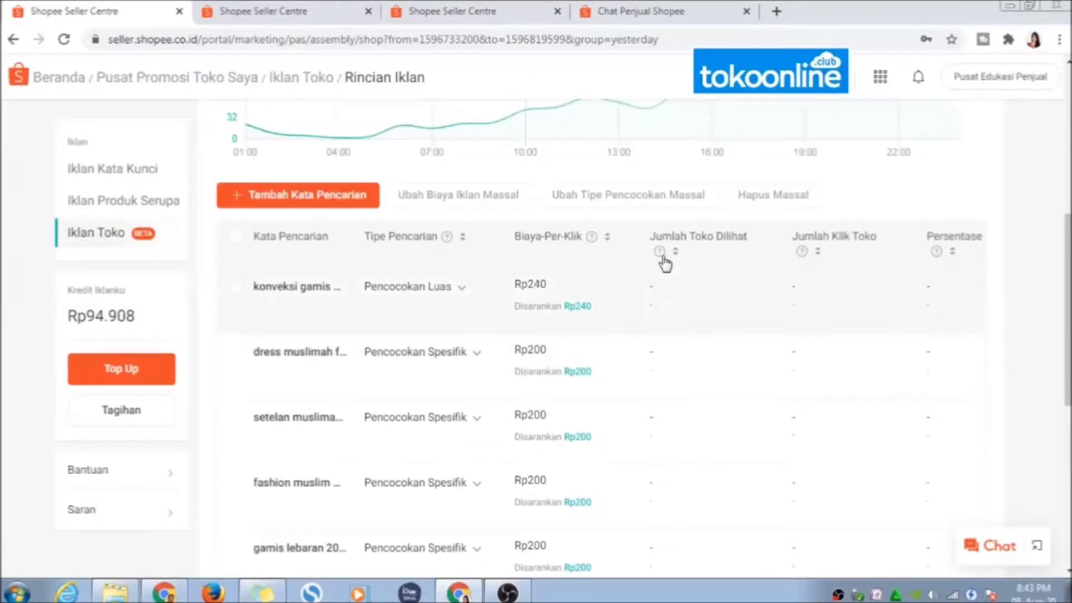
{"action": "scroll", "coordinate": [664, 262], "scroll_direction": "up", "scroll_amount": 3}
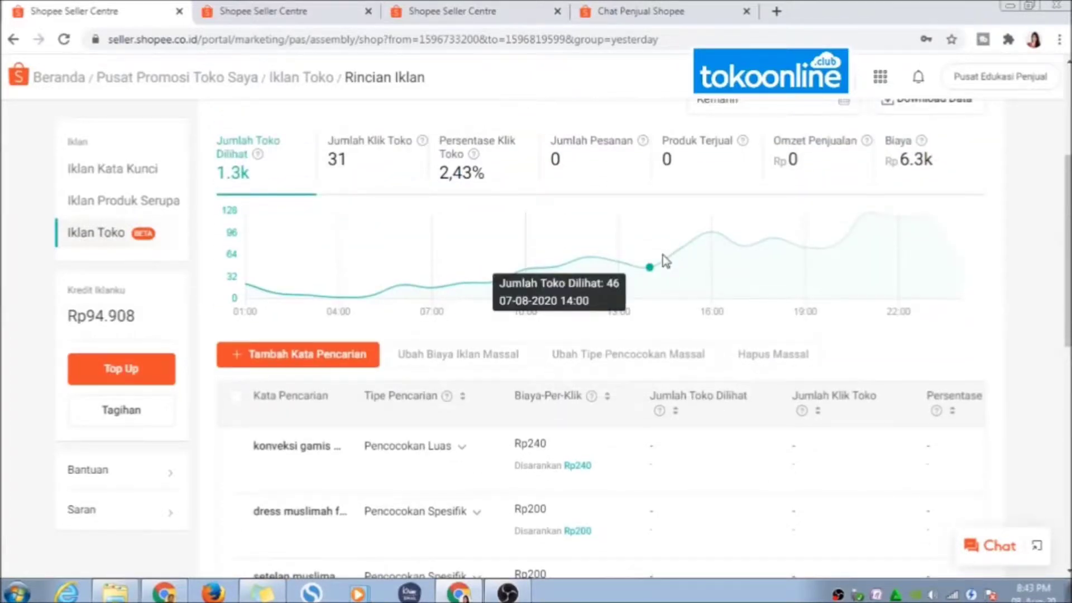
{"action": "scroll", "coordinate": [665, 261], "scroll_direction": "up", "scroll_amount": 1}
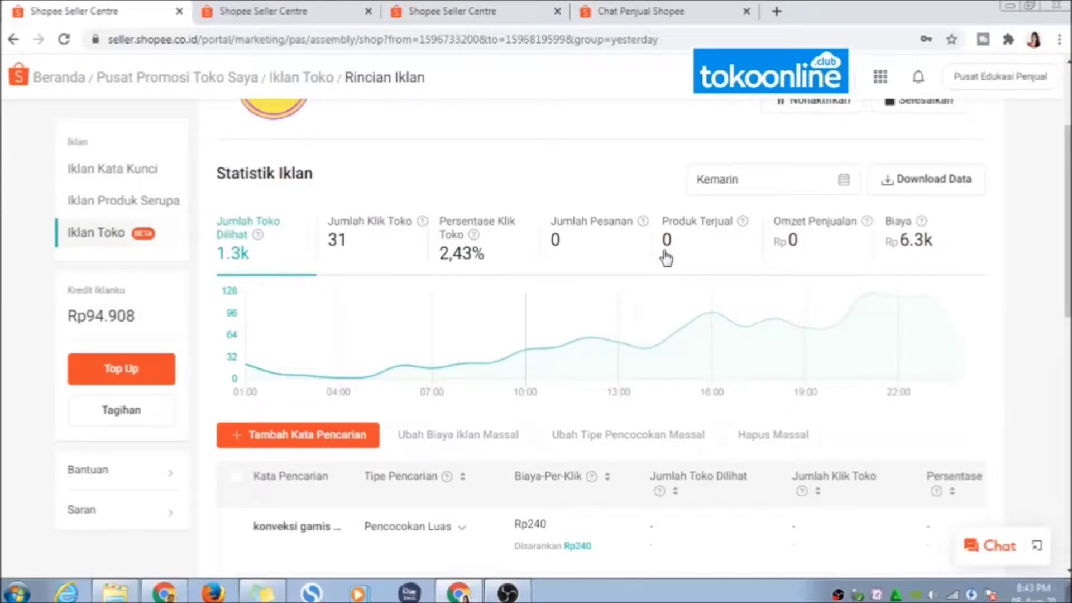
{"action": "scroll", "coordinate": [666, 258], "scroll_direction": "up", "scroll_amount": 2}
{"action": "scroll", "coordinate": [665, 249], "scroll_direction": "down", "scroll_amount": 3}
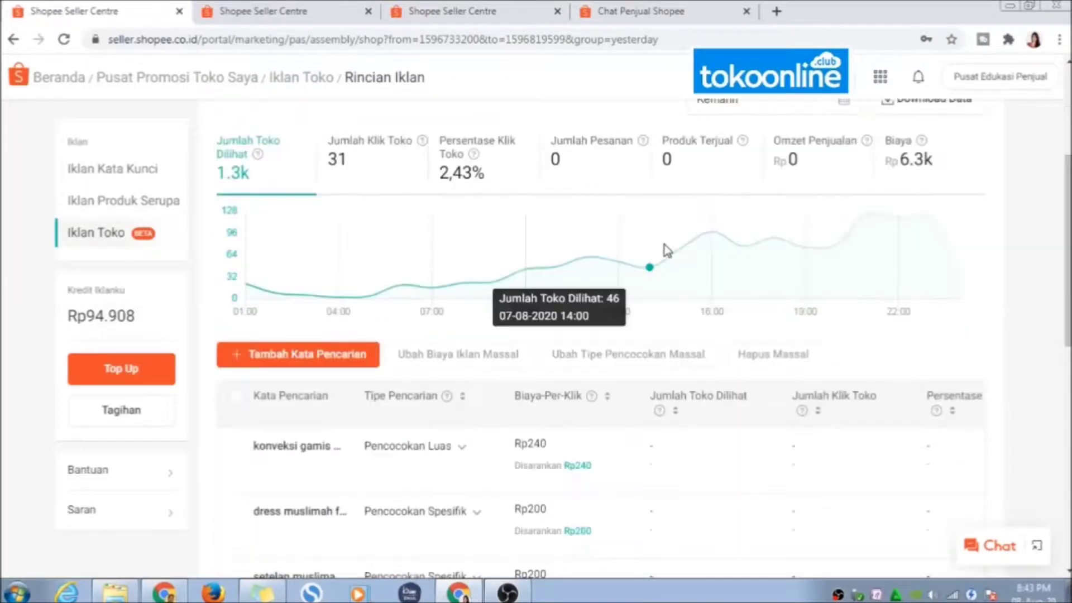
Look through the first page of the shop ad's search keywords and check how many keyword pages it has.
{"action": "scroll", "coordinate": [394, 454], "scroll_direction": "down", "scroll_amount": 4}
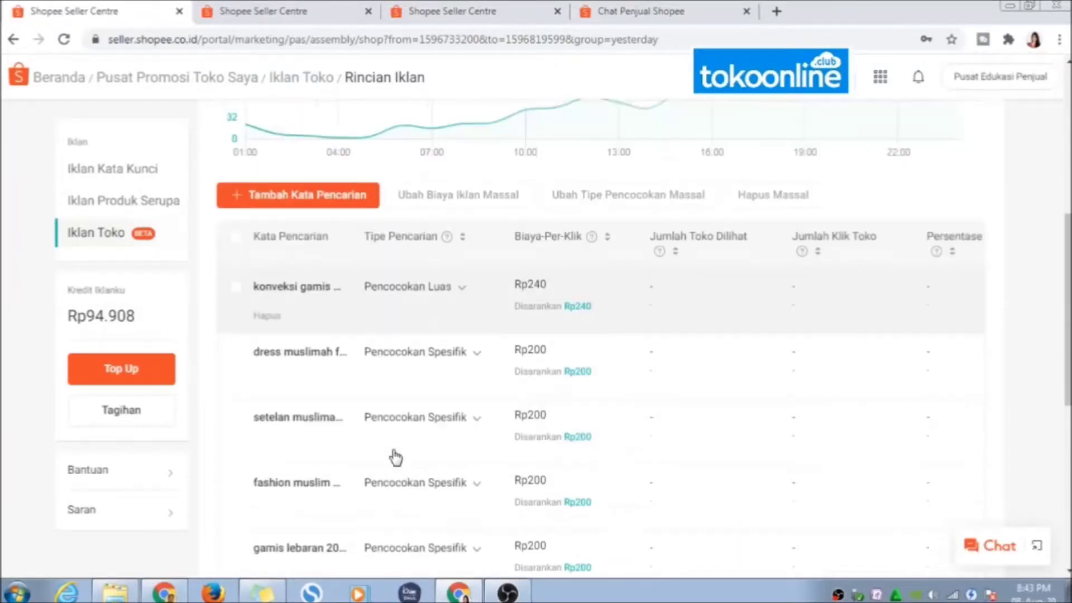
{"action": "scroll", "coordinate": [397, 456], "scroll_direction": "down", "scroll_amount": 6}
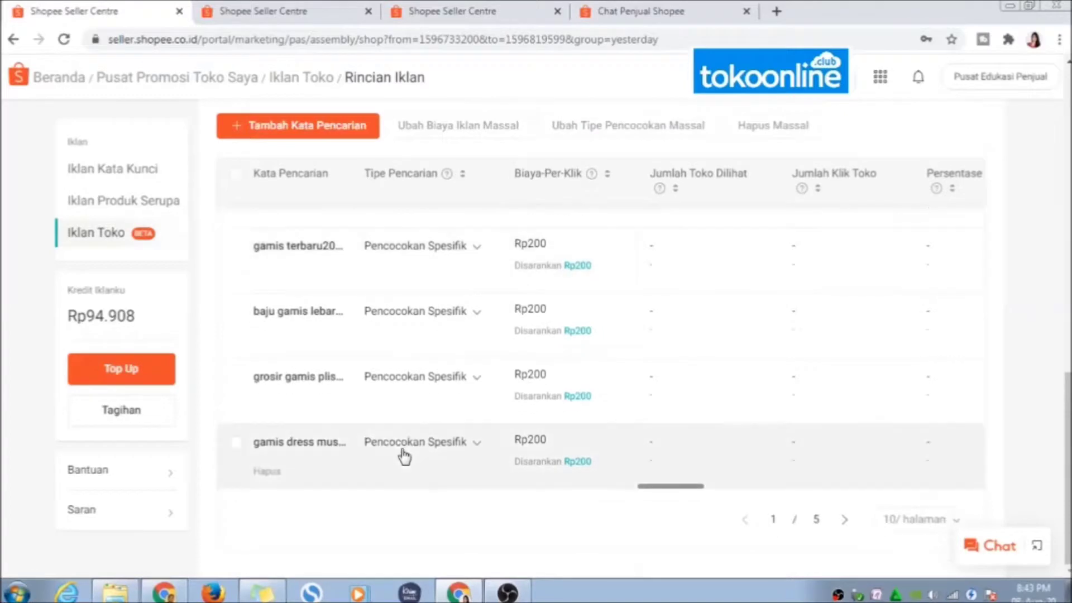
{"action": "scroll", "coordinate": [405, 455], "scroll_direction": "up", "scroll_amount": 7}
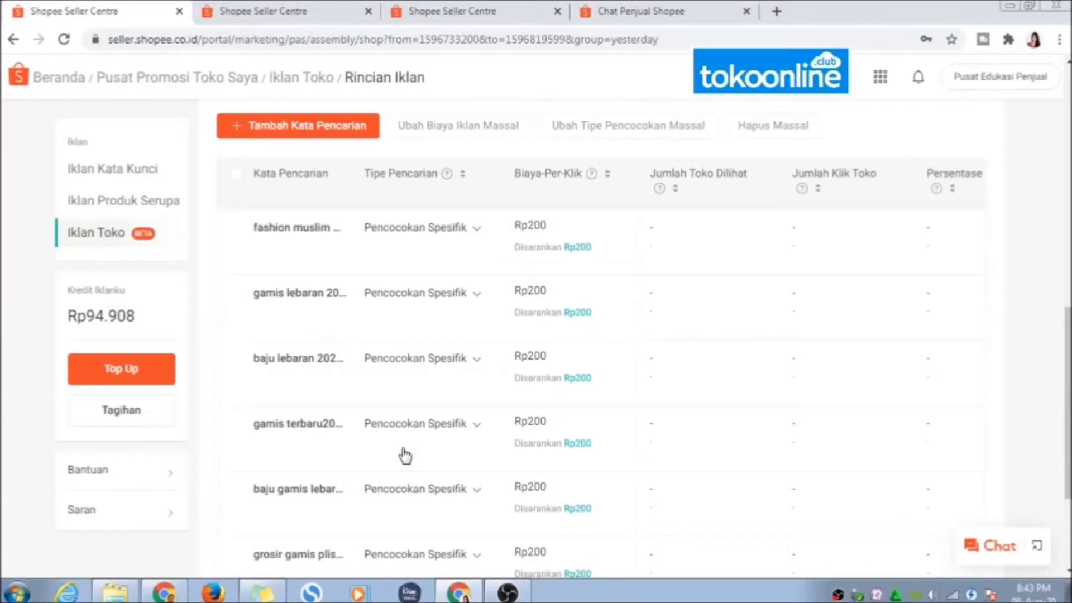
{"action": "scroll", "coordinate": [403, 453], "scroll_direction": "up", "scroll_amount": 3}
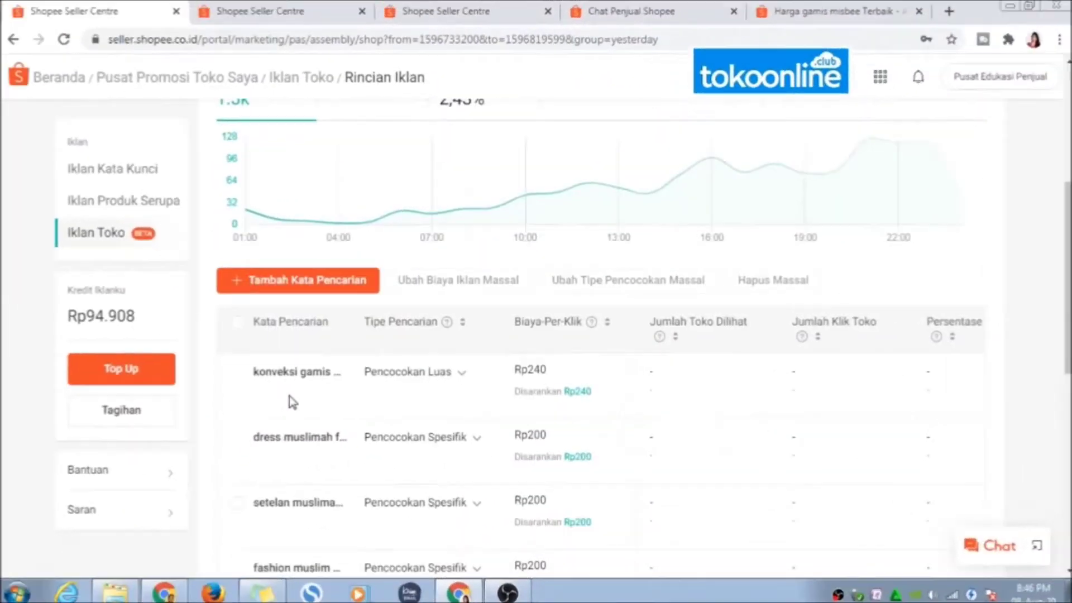
{"action": "scroll", "coordinate": [292, 402], "scroll_direction": "down", "scroll_amount": 9}
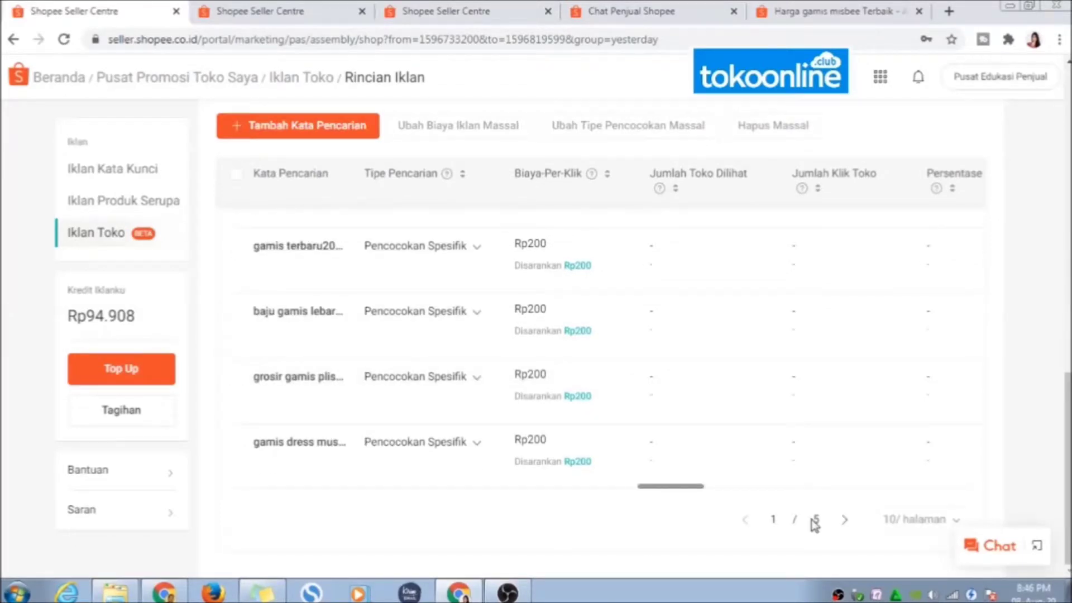
{"action": "scroll", "coordinate": [469, 288], "scroll_direction": "up", "scroll_amount": 10}
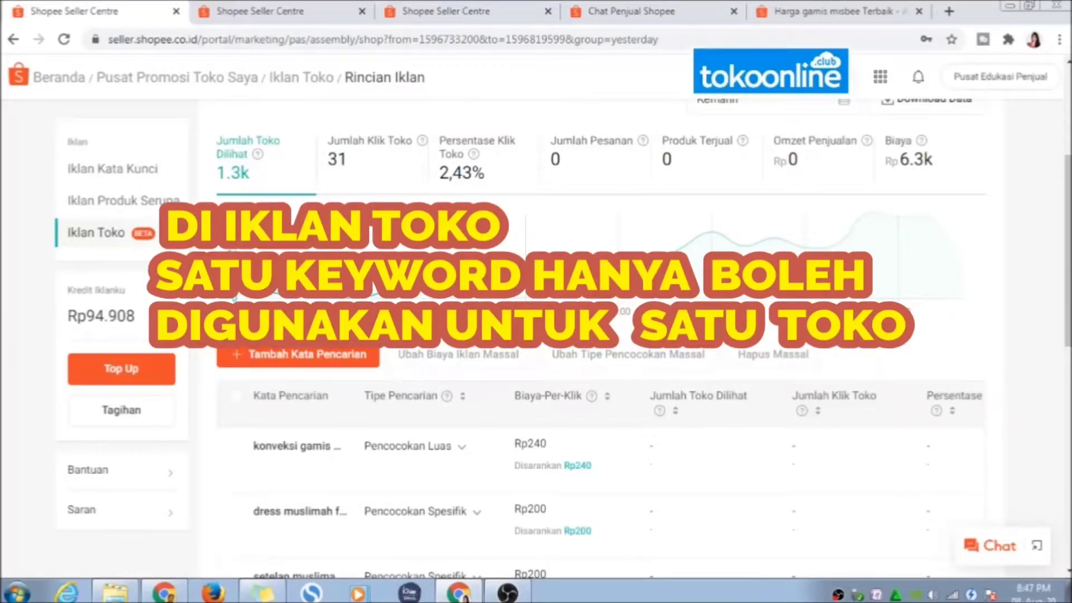
Search the keywords to add to the Iklan Toko ad for "gamis murah meriah", choosing the suggestion "gamis murah meriah cantik".
{"action": "left_click", "coordinate": [339, 358]}
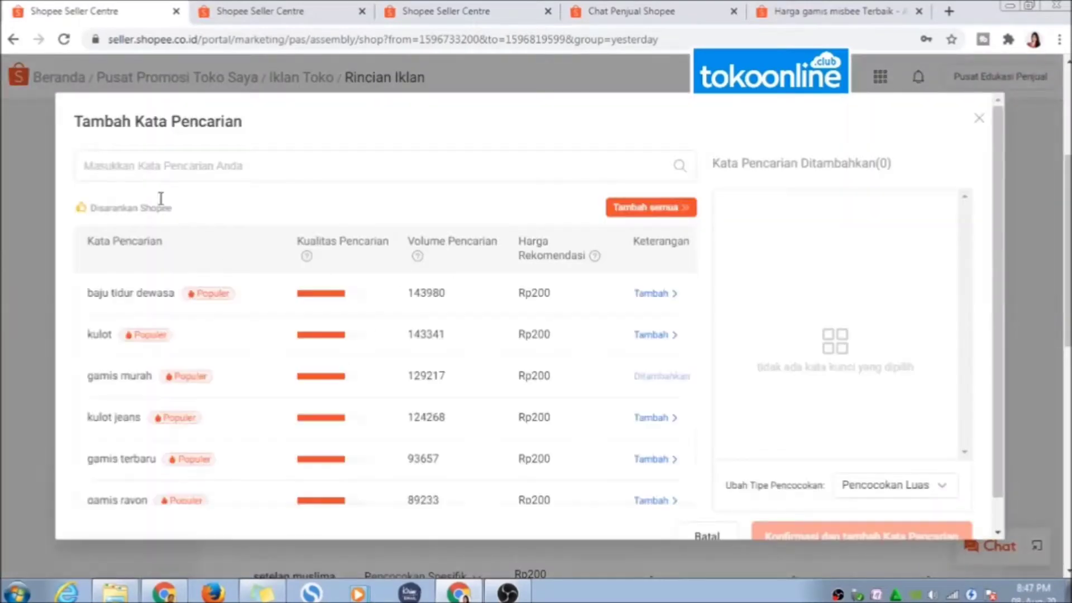
{"action": "left_click", "coordinate": [172, 158]}
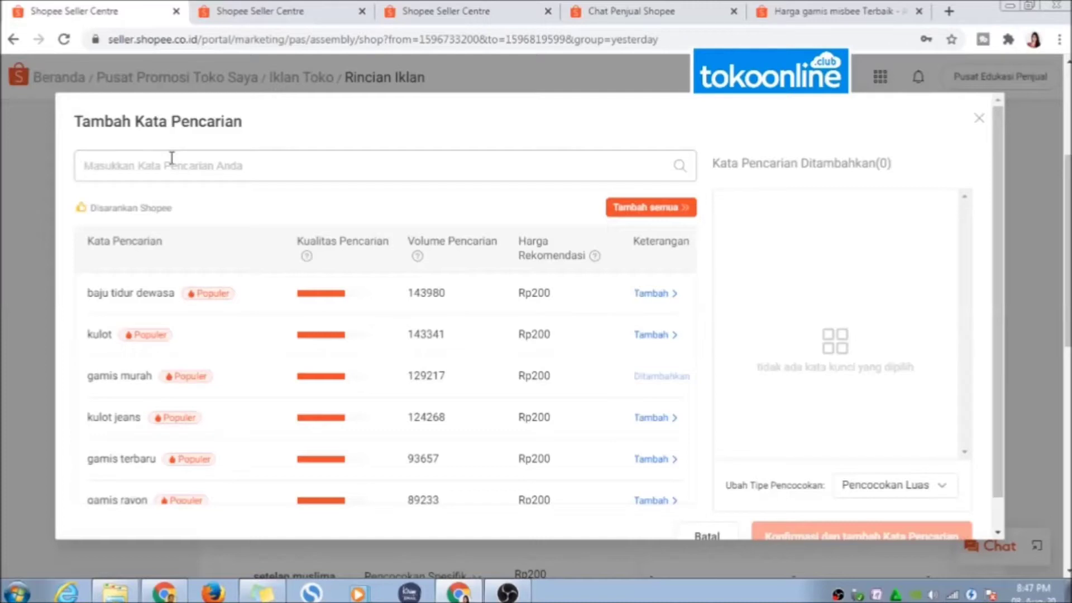
{"action": "type", "text": "ga"}
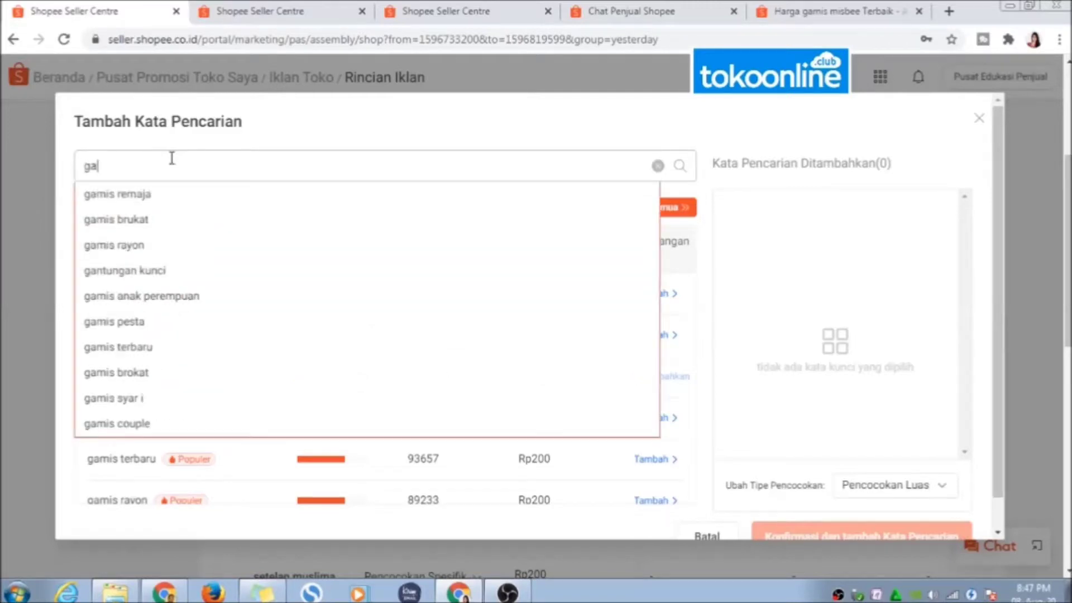
{"action": "type", "text": "mis "}
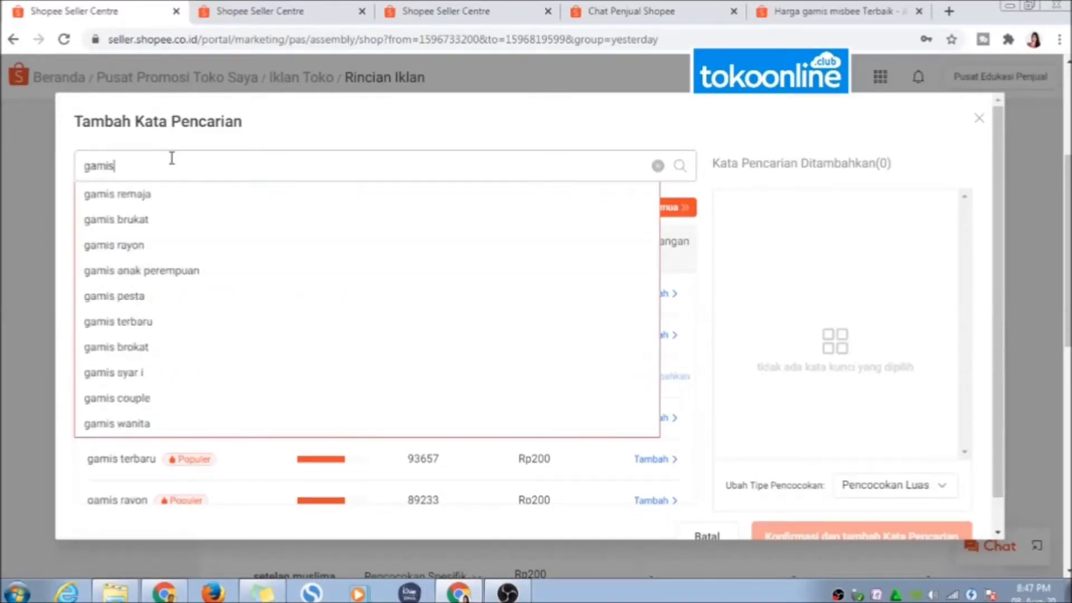
{"action": "type", "text": "mura"}
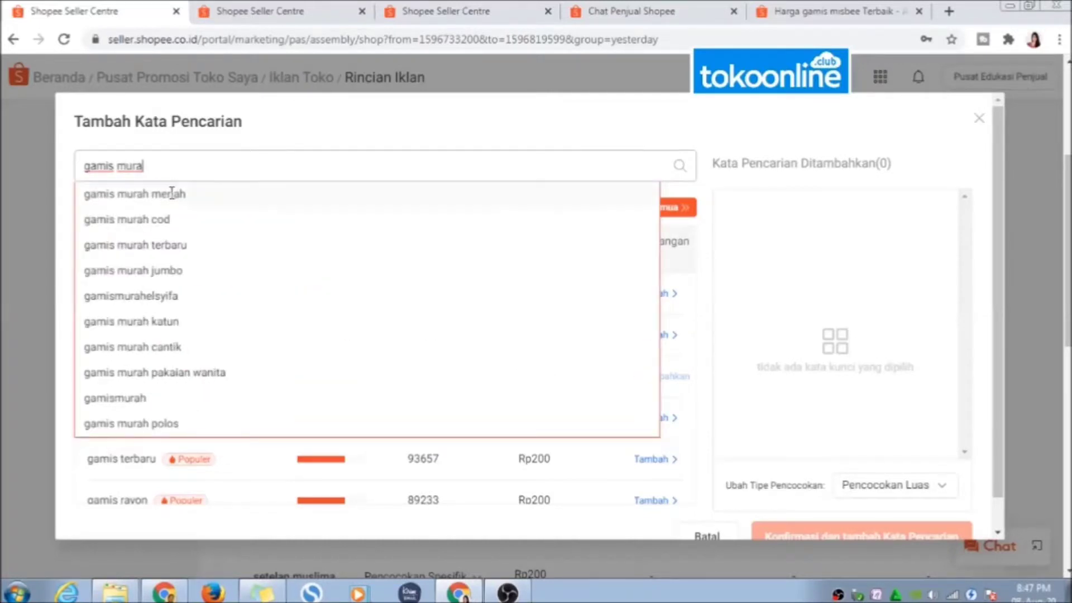
{"action": "left_click", "coordinate": [158, 193]}
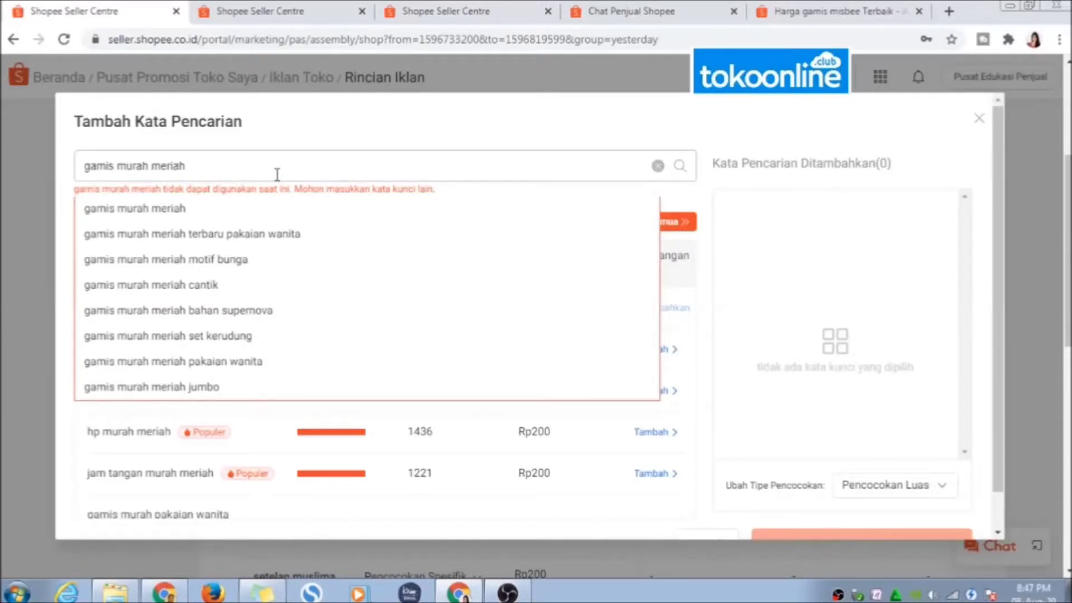
{"action": "left_click", "coordinate": [187, 289]}
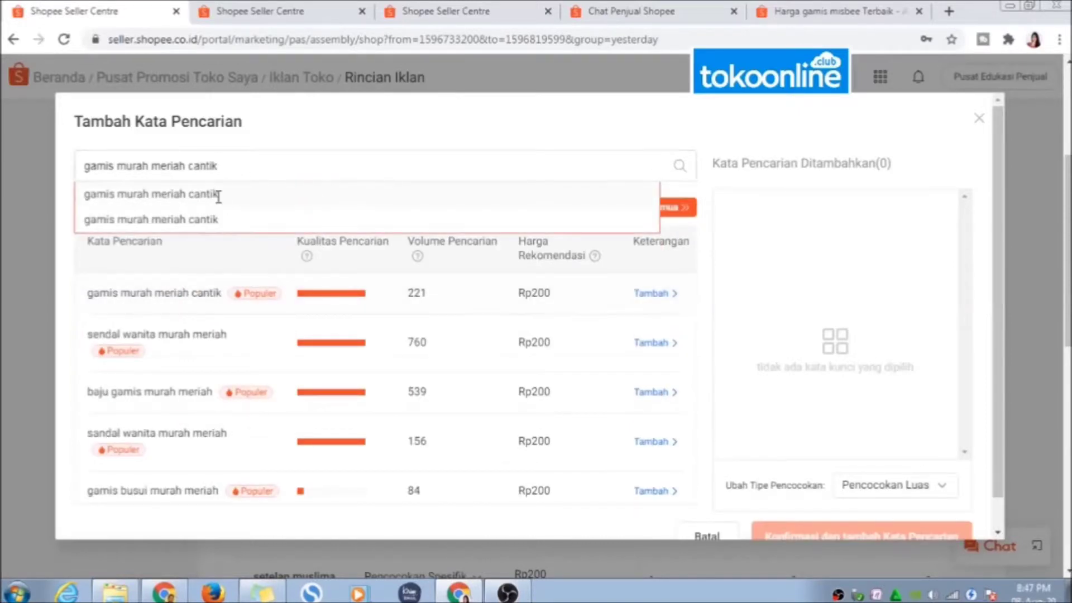
{"action": "left_click", "coordinate": [217, 197]}
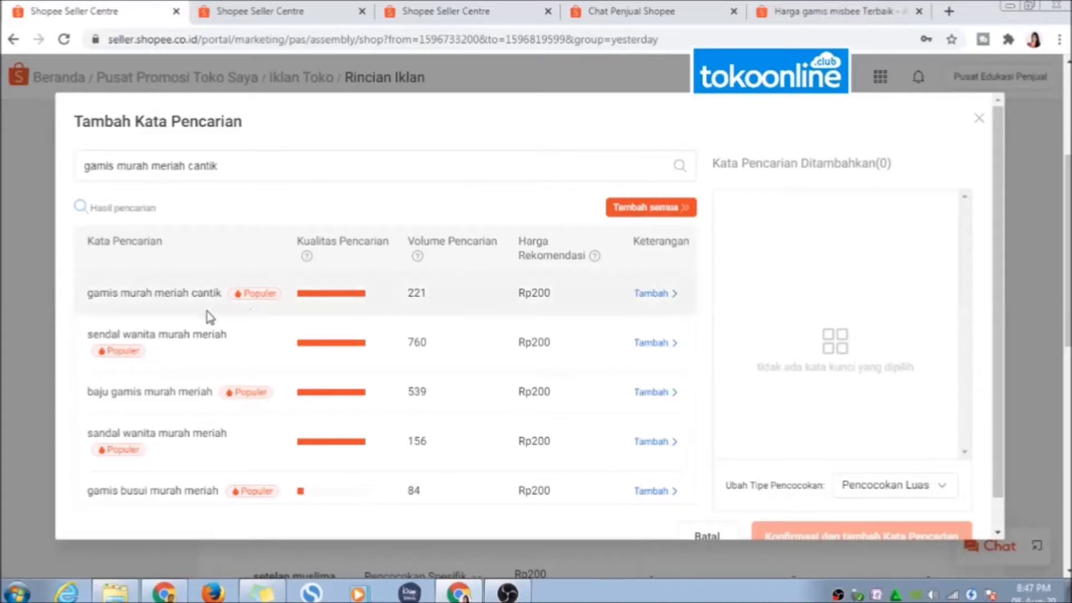
Add "gamis murah meriah cantik" to the shop ad with match type Pencocokan Spesifik and check the ad's keyword list.
{"action": "left_click", "coordinate": [654, 294]}
{"action": "scroll", "coordinate": [866, 287], "scroll_direction": "down", "scroll_amount": 1}
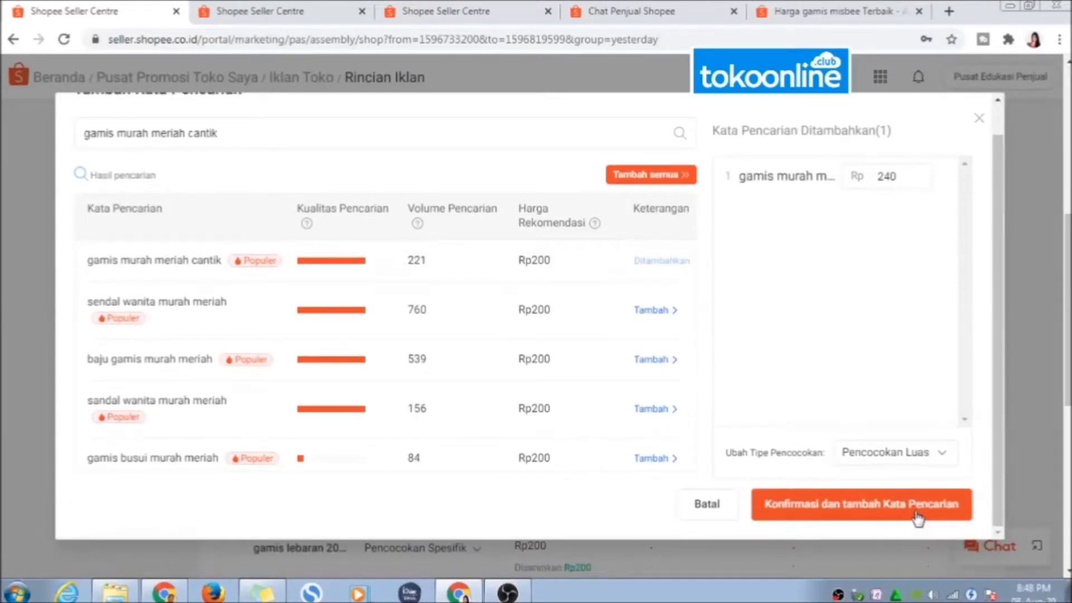
{"action": "left_click", "coordinate": [942, 461]}
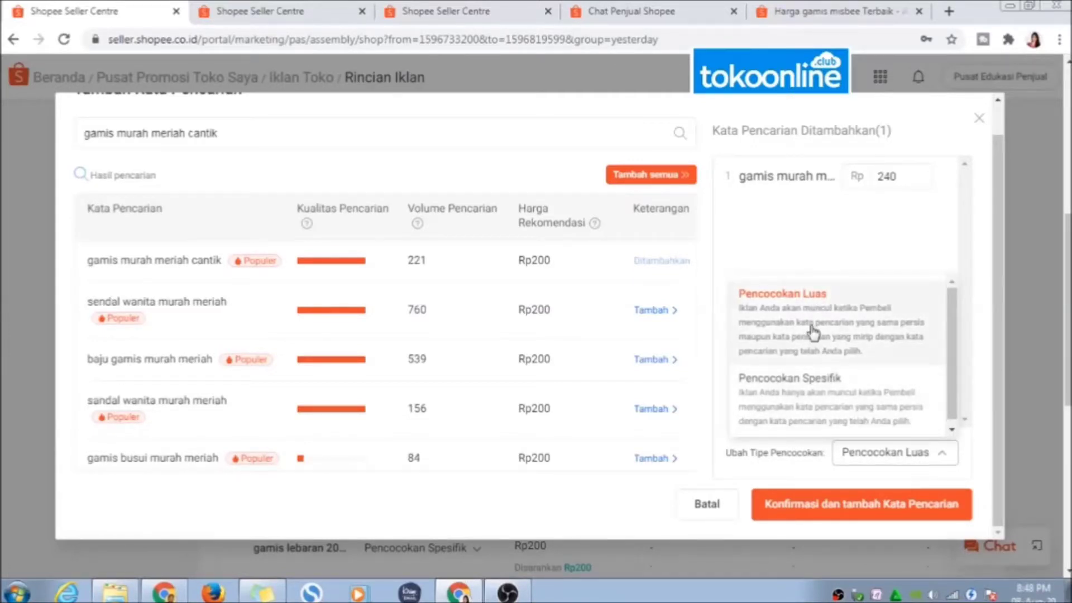
{"action": "left_click", "coordinate": [831, 384]}
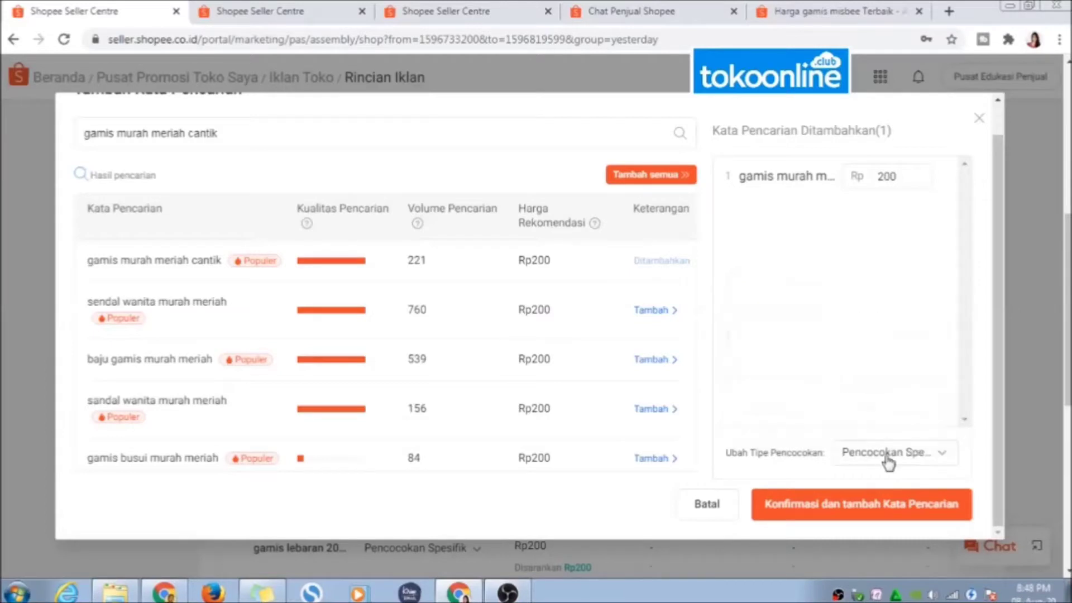
{"action": "left_click", "coordinate": [885, 507]}
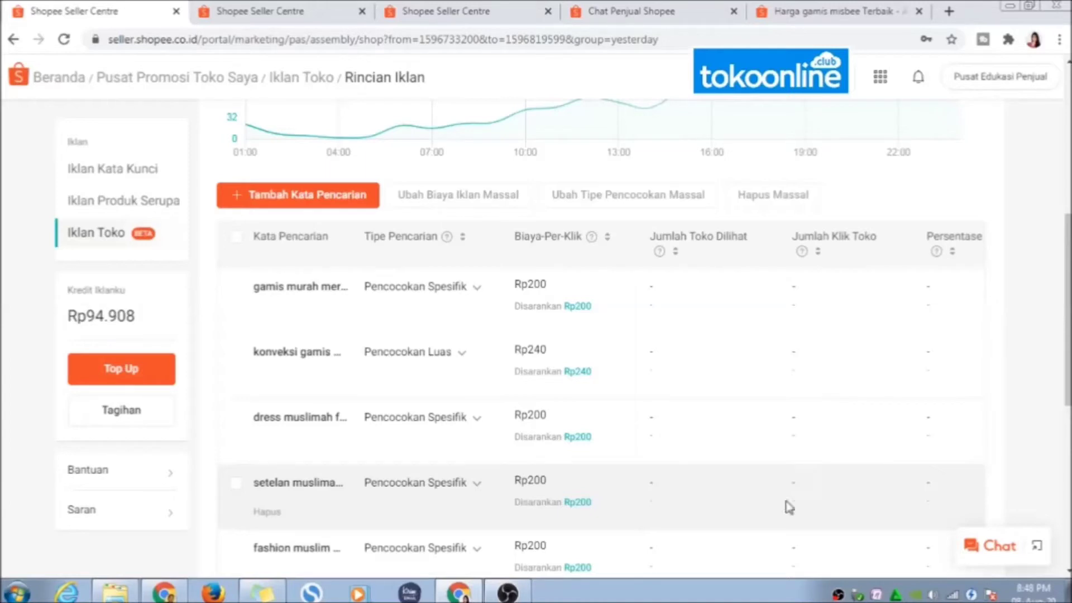
{"action": "scroll", "coordinate": [703, 528], "scroll_direction": "up", "scroll_amount": 1}
{"action": "scroll", "coordinate": [702, 522], "scroll_direction": "up", "scroll_amount": 6}
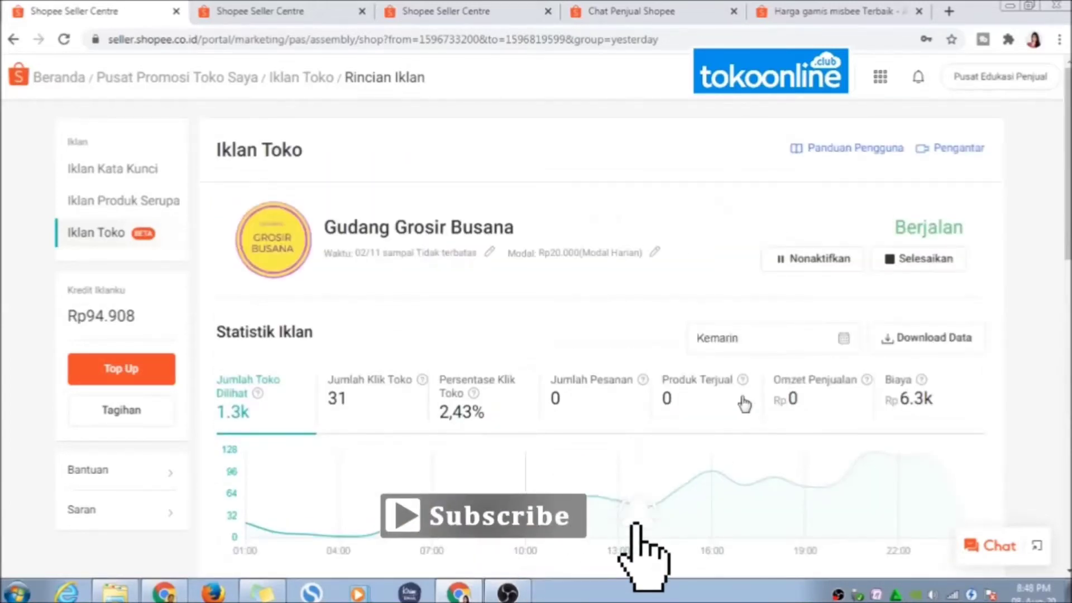
{"action": "scroll", "coordinate": [743, 402], "scroll_direction": "down", "scroll_amount": 6}
{"action": "scroll", "coordinate": [744, 401], "scroll_direction": "up", "scroll_amount": 2}
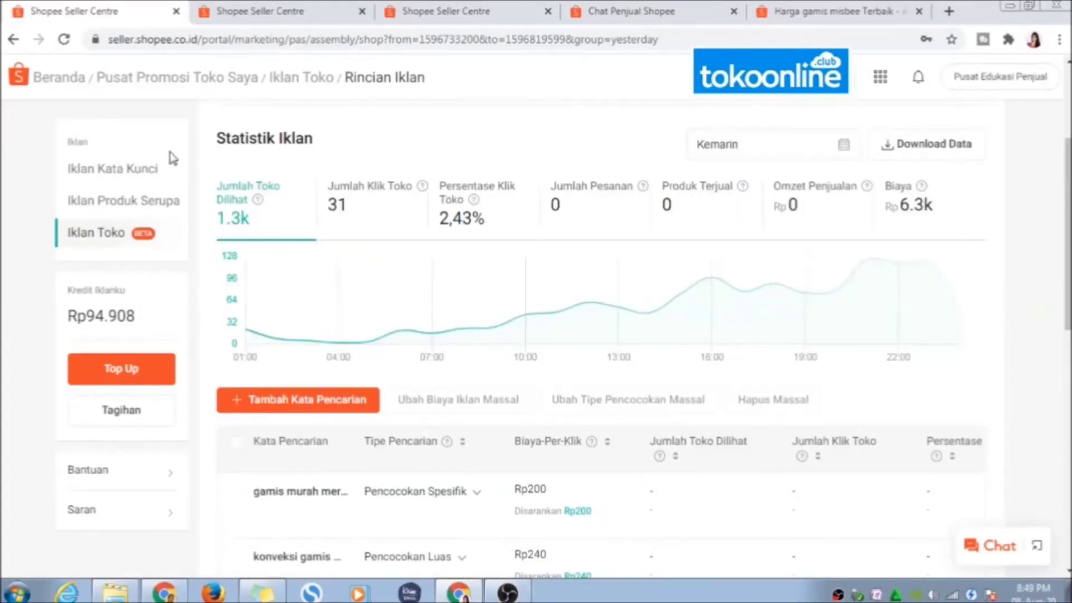
Open a new keyword ad for the Sandal Erger Murah product from the shop's own product list.
{"action": "mouse_move", "coordinate": [232, 334]}
{"action": "left_click", "coordinate": [66, 84]}
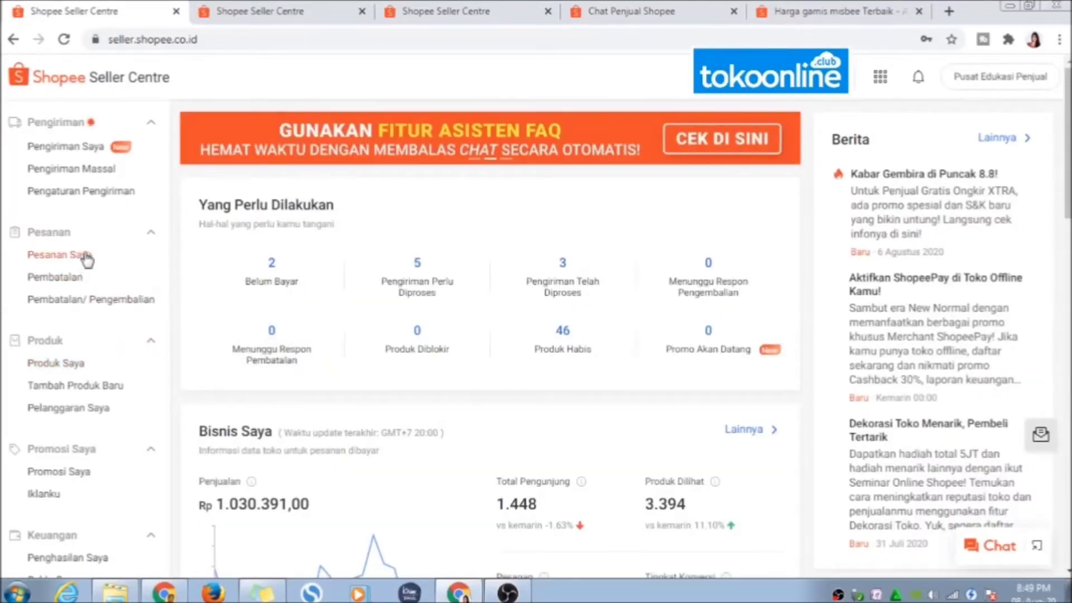
{"action": "left_click", "coordinate": [77, 368]}
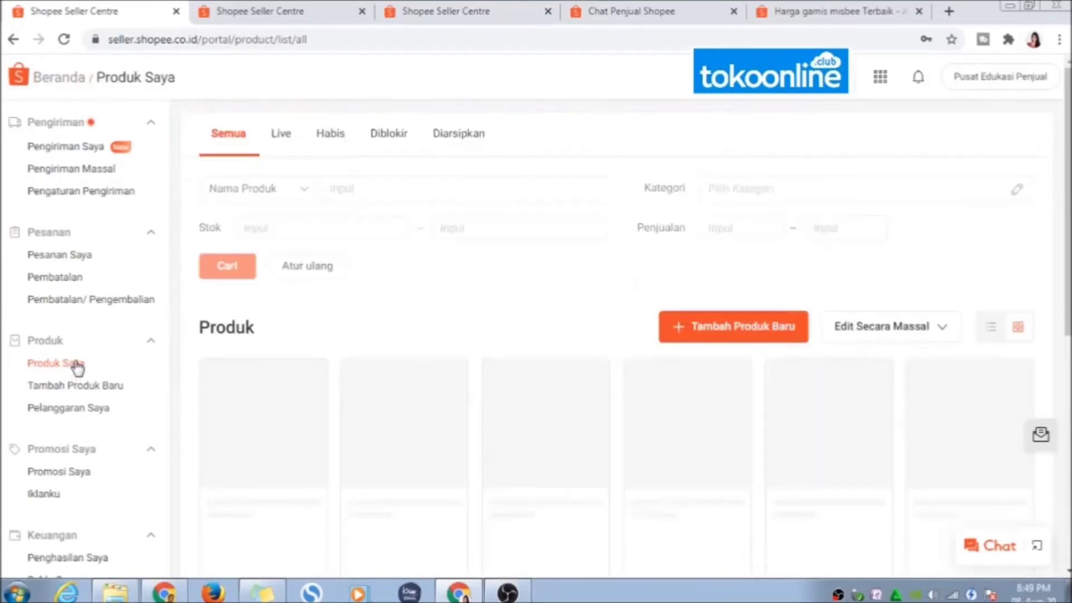
{"action": "scroll", "coordinate": [416, 320], "scroll_direction": "down", "scroll_amount": 1}
{"action": "scroll", "coordinate": [415, 318], "scroll_direction": "down", "scroll_amount": 1}
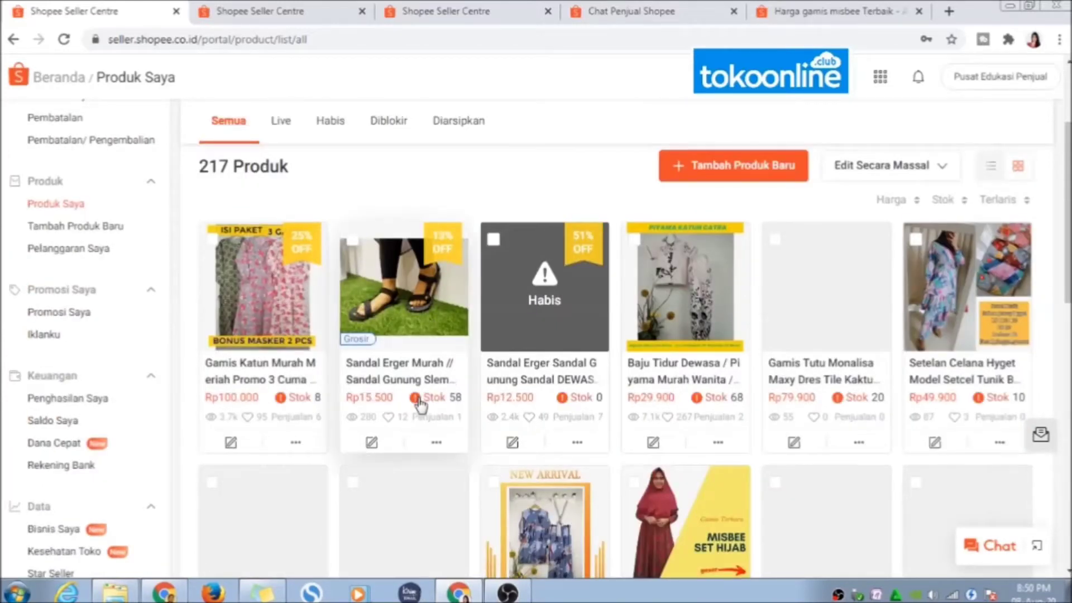
{"action": "left_click", "coordinate": [437, 451]}
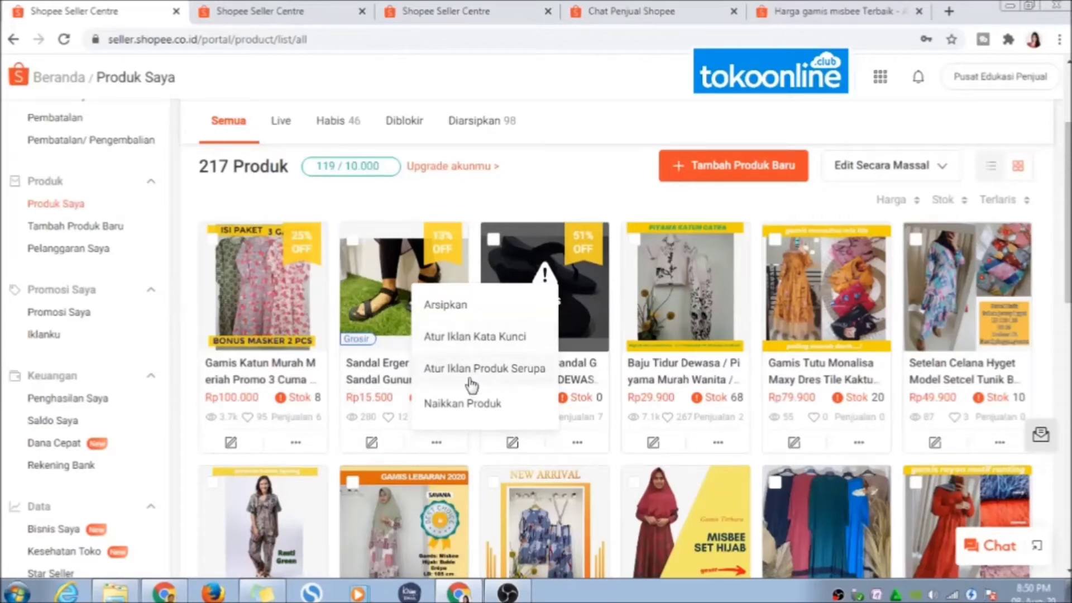
{"action": "left_click", "coordinate": [465, 337]}
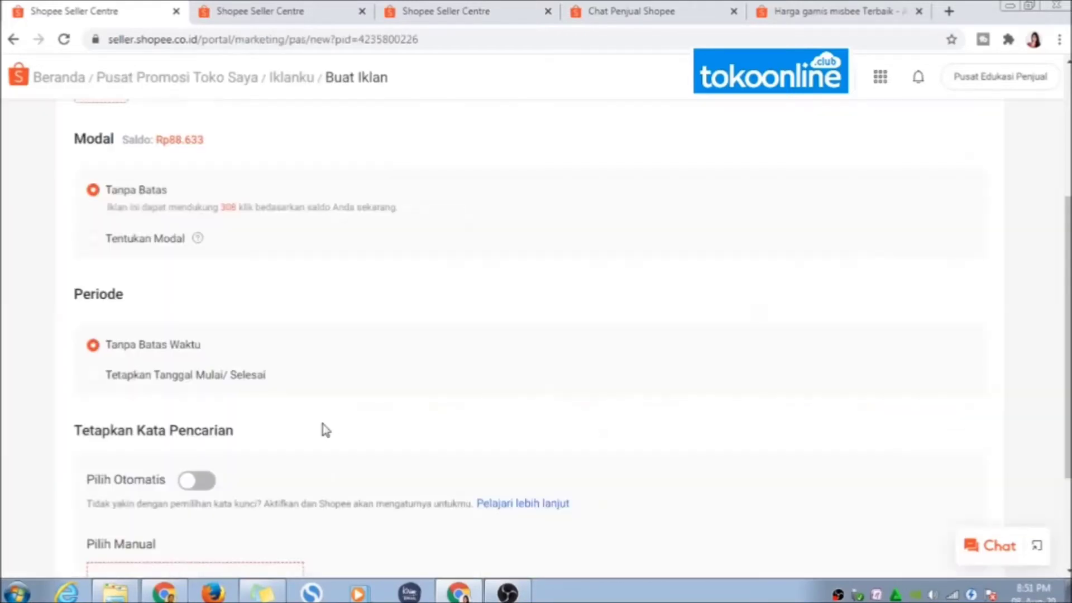
Examine the new ad form's product selection, Modal, Periode and Tetapkan Kata Pencarian settings.
{"action": "scroll", "coordinate": [323, 428], "scroll_direction": "up", "scroll_amount": 2}
{"action": "scroll", "coordinate": [323, 428], "scroll_direction": "up", "scroll_amount": 2}
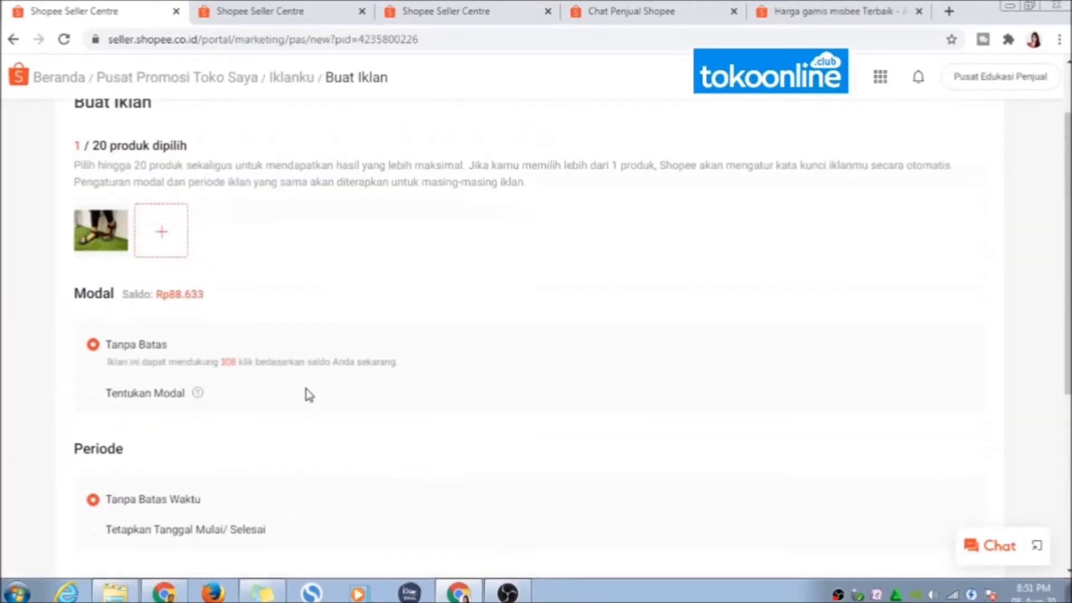
{"action": "scroll", "coordinate": [147, 345], "scroll_direction": "up", "scroll_amount": 1}
{"action": "scroll", "coordinate": [86, 342], "scroll_direction": "down", "scroll_amount": 1}
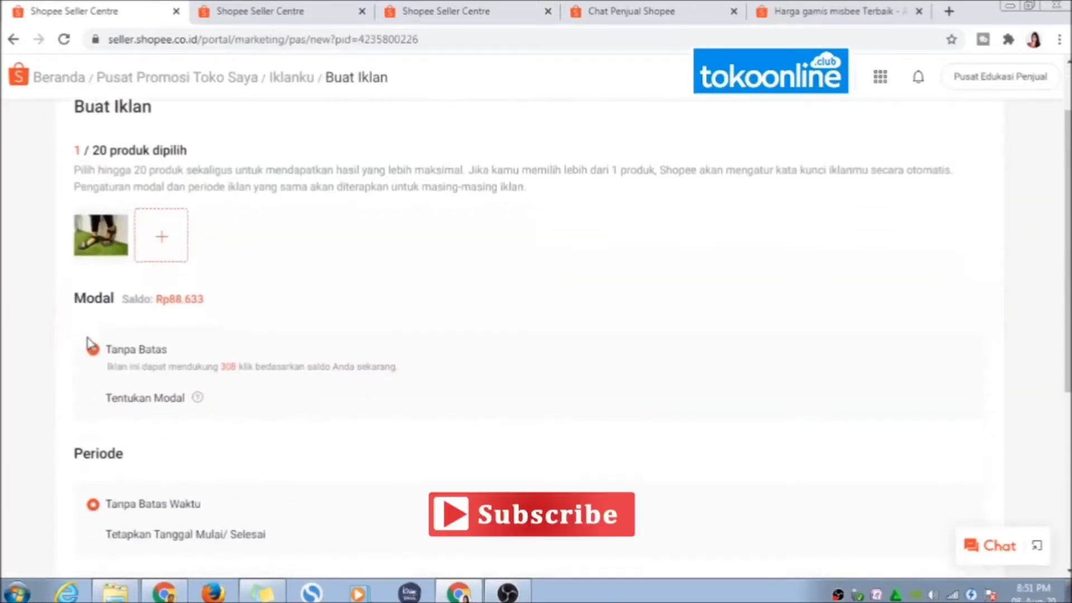
{"action": "scroll", "coordinate": [161, 341], "scroll_direction": "down", "scroll_amount": 3}
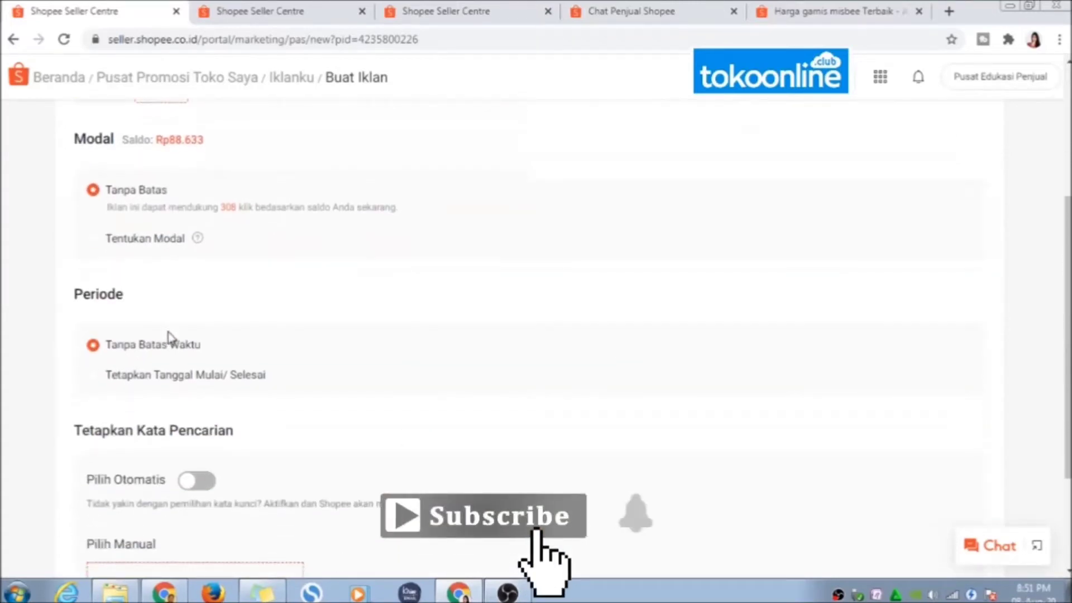
{"action": "scroll", "coordinate": [171, 336], "scroll_direction": "down", "scroll_amount": 3}
{"action": "scroll", "coordinate": [172, 335], "scroll_direction": "up", "scroll_amount": 3}
{"action": "scroll", "coordinate": [156, 301], "scroll_direction": "up", "scroll_amount": 1}
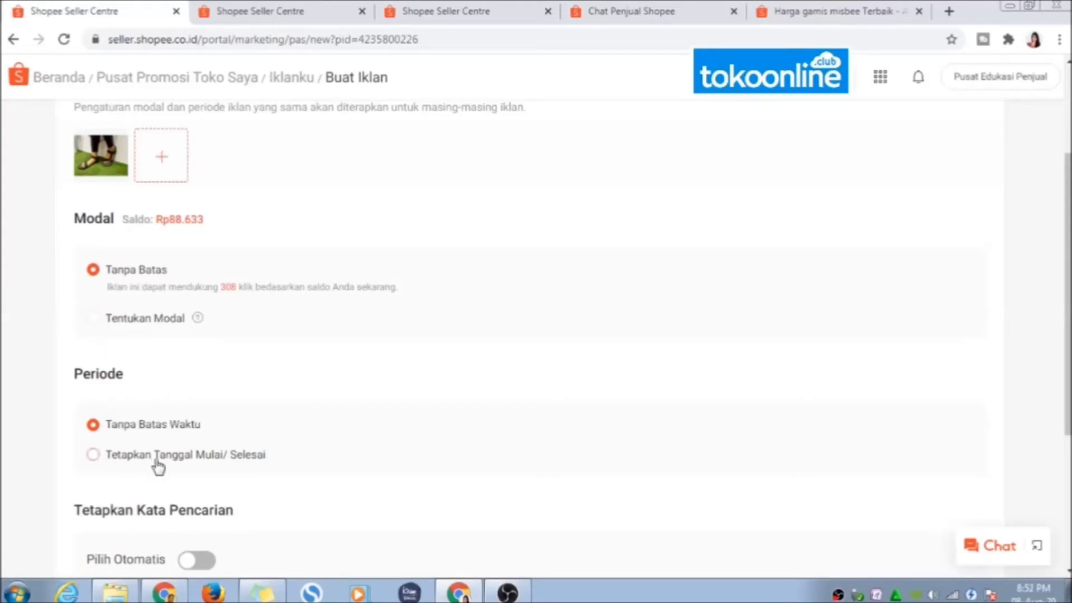
{"action": "scroll", "coordinate": [155, 464], "scroll_direction": "down", "scroll_amount": 1}
{"action": "scroll", "coordinate": [190, 469], "scroll_direction": "down", "scroll_amount": 1}
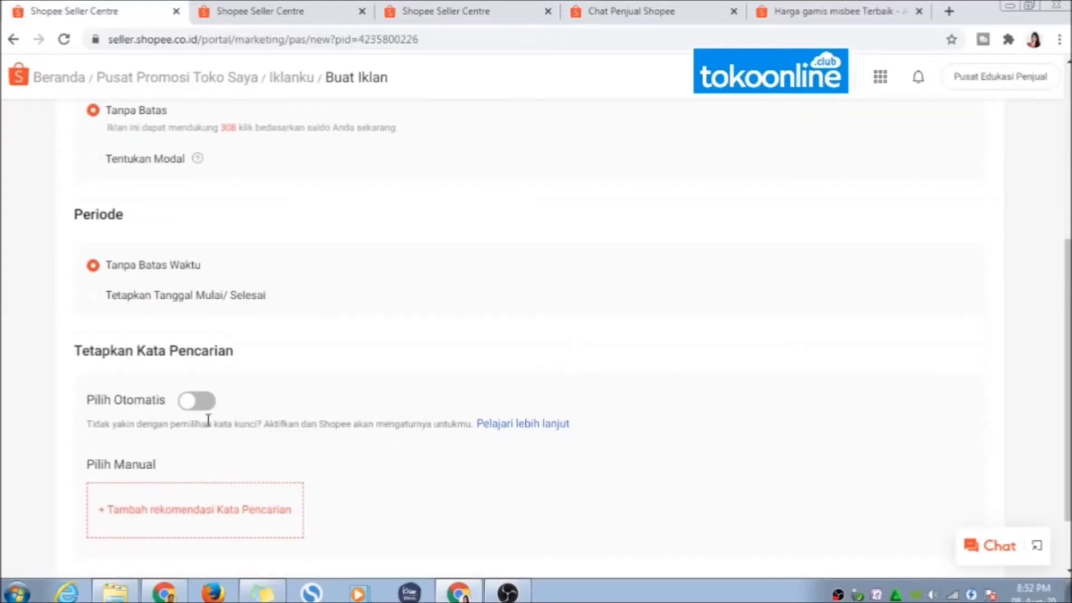
{"action": "scroll", "coordinate": [159, 513], "scroll_direction": "down", "scroll_amount": 1}
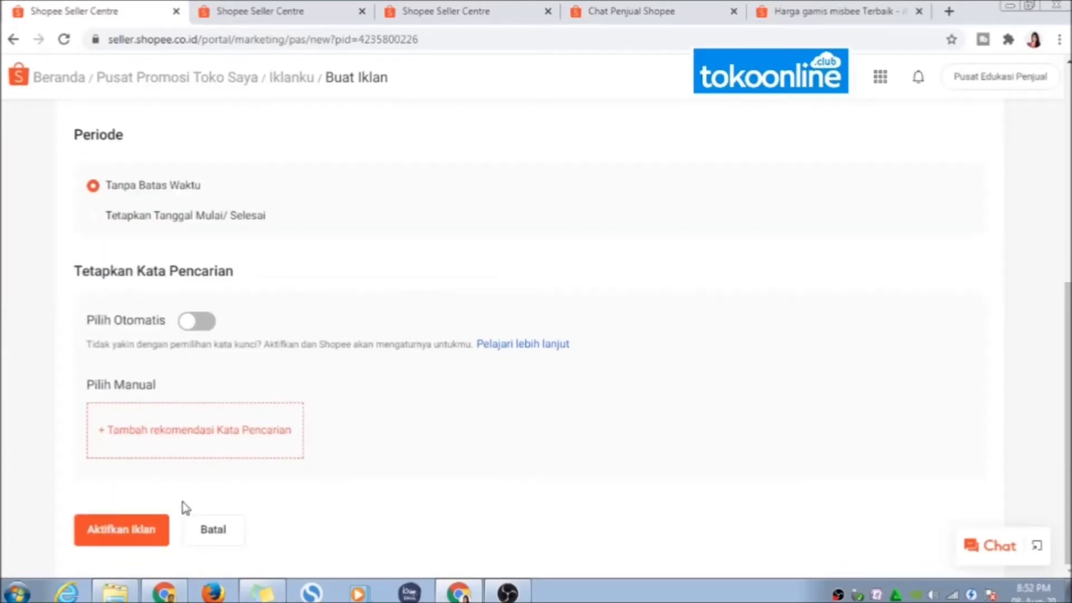
{"action": "scroll", "coordinate": [170, 435], "scroll_direction": "up", "scroll_amount": 5}
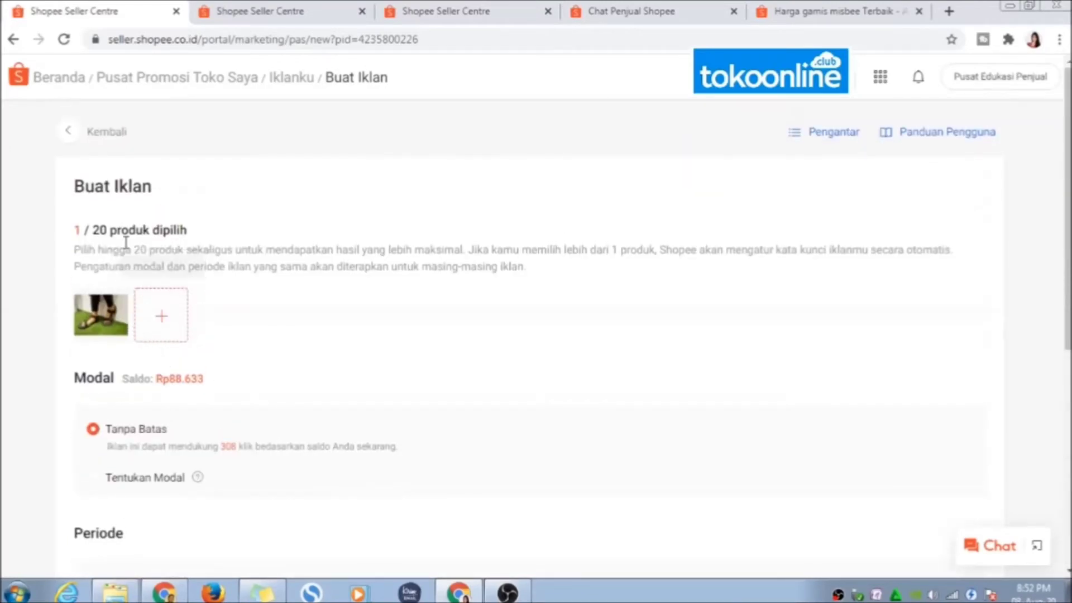
Leave the ad form without activating the ad and examine Iklan Kata Kunci's overall statistics and product list.
{"action": "left_click", "coordinate": [66, 145]}
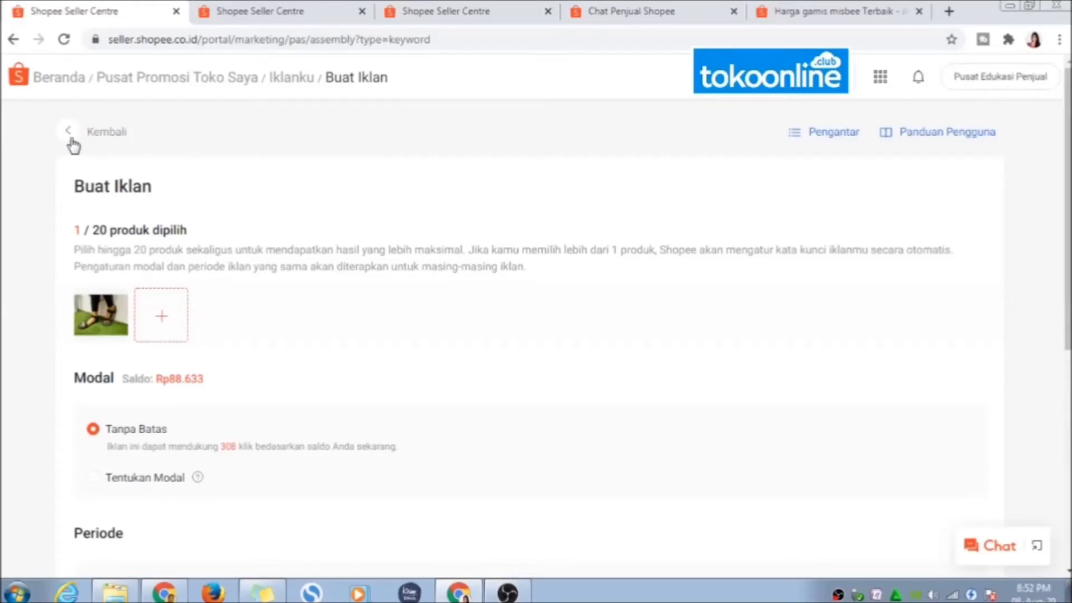
{"action": "left_click", "coordinate": [66, 131]}
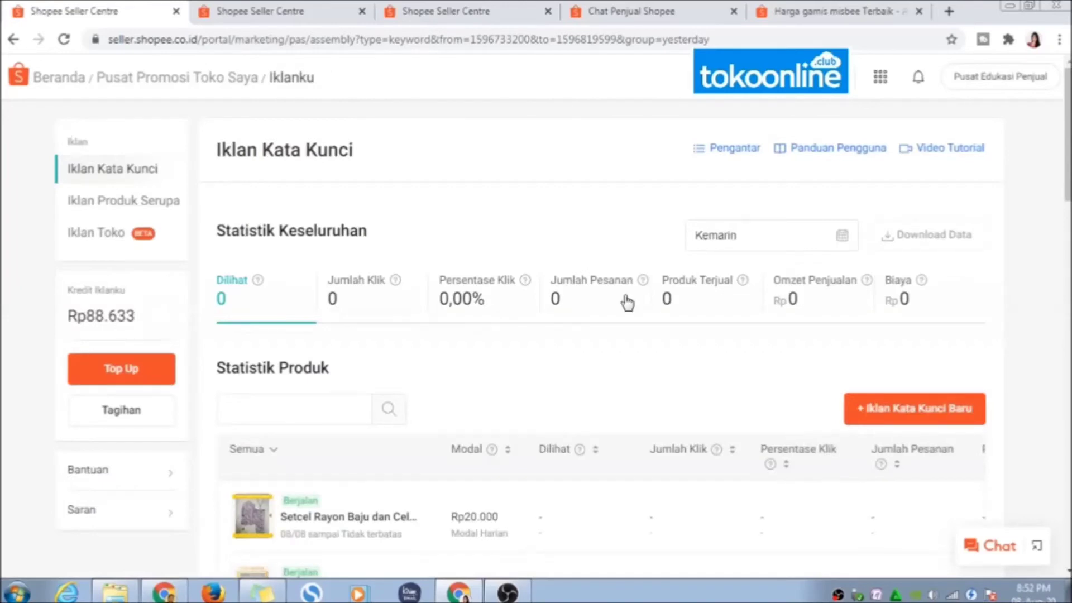
{"action": "scroll", "coordinate": [627, 282], "scroll_direction": "down", "scroll_amount": 1}
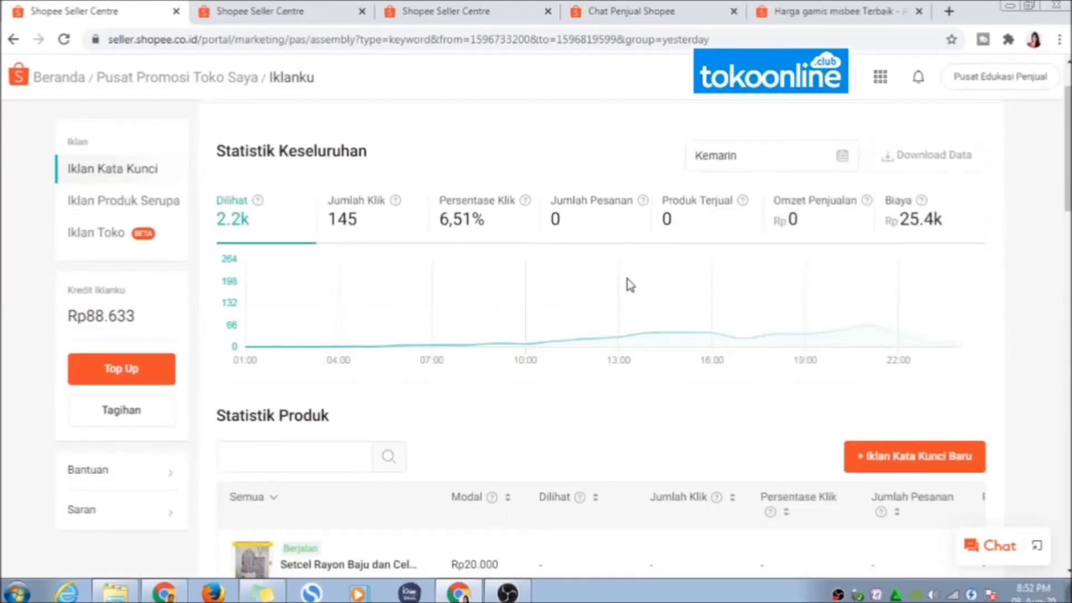
{"action": "scroll", "coordinate": [627, 279], "scroll_direction": "down", "scroll_amount": 4}
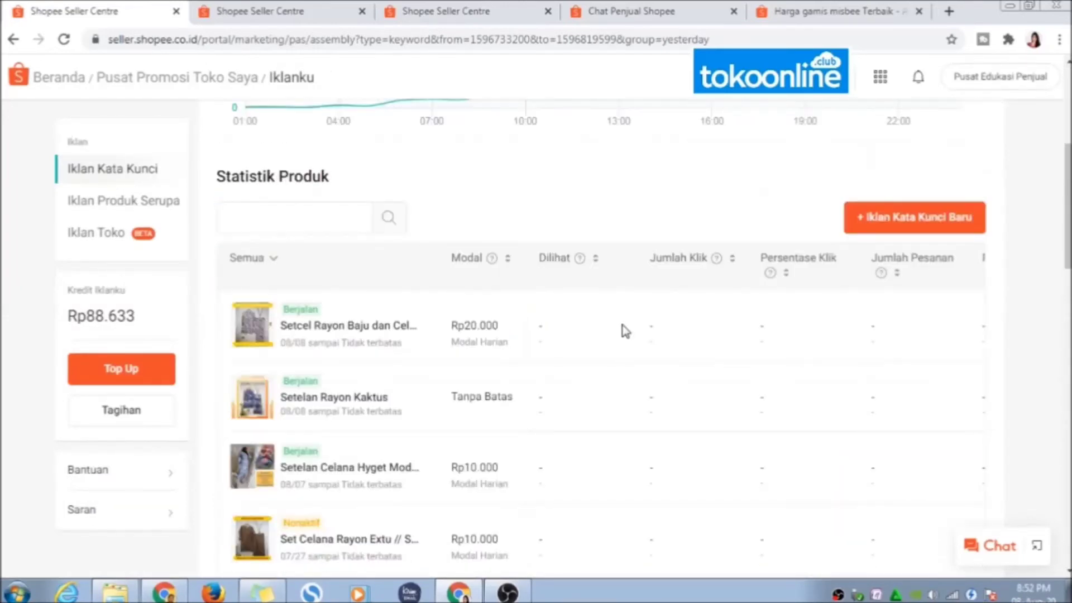
{"action": "scroll", "coordinate": [930, 371], "scroll_direction": "down", "scroll_amount": 7}
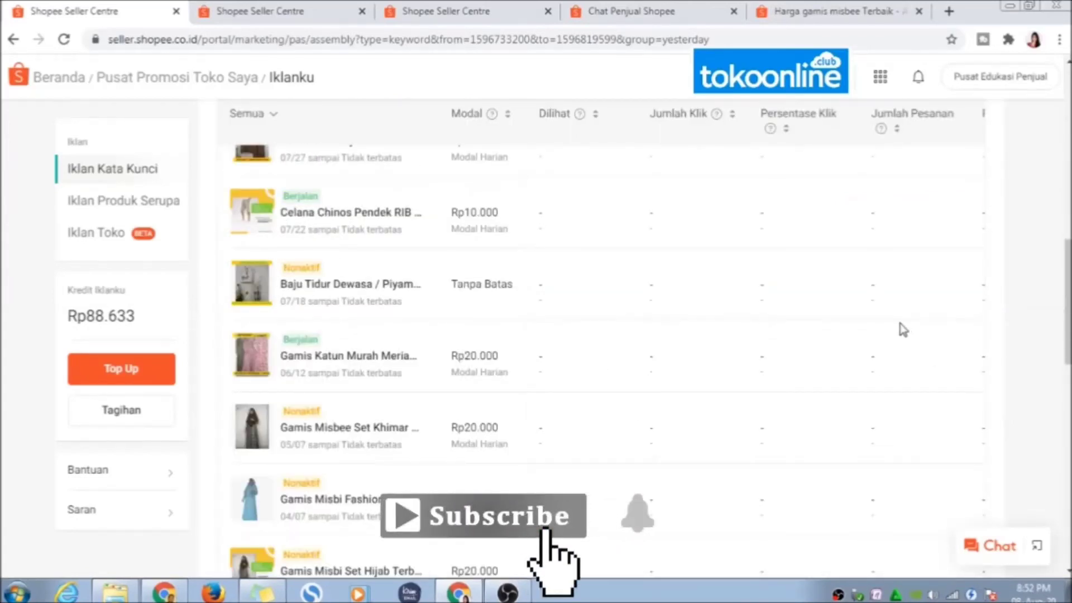
{"action": "scroll", "coordinate": [952, 320], "scroll_direction": "down", "scroll_amount": 7}
{"action": "left_click_drag", "start_coordinate": [1064, 328], "coordinate": [1064, 151]}
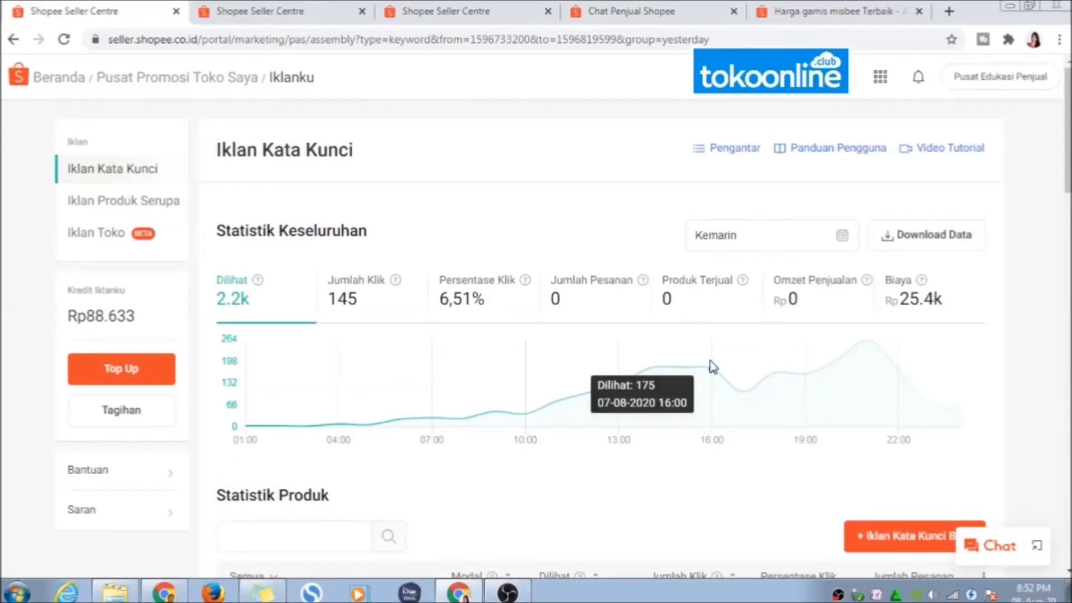
{"action": "scroll", "coordinate": [710, 363], "scroll_direction": "down", "scroll_amount": 1}
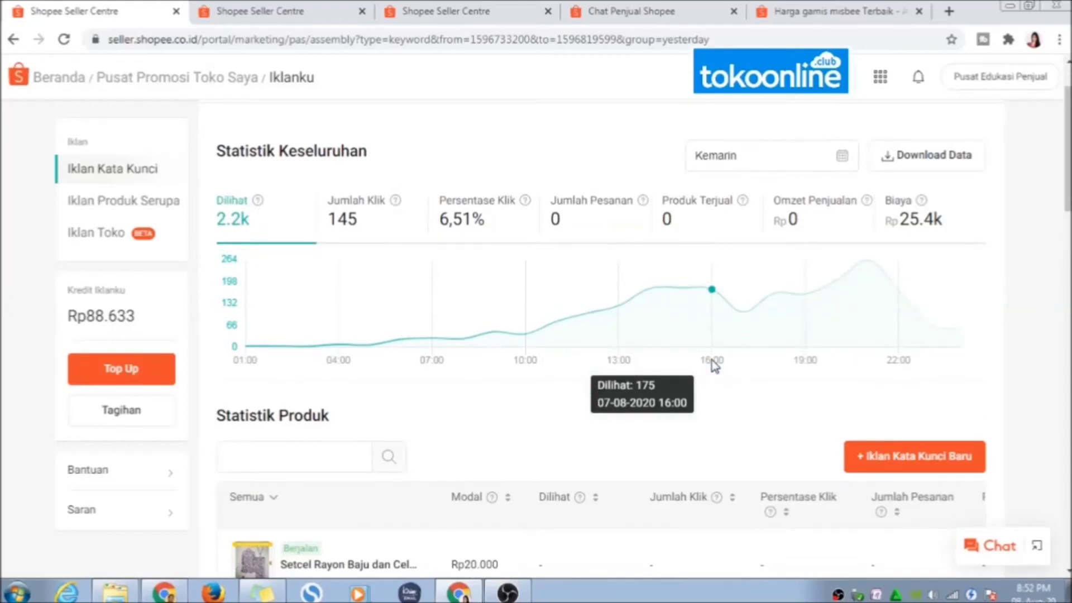